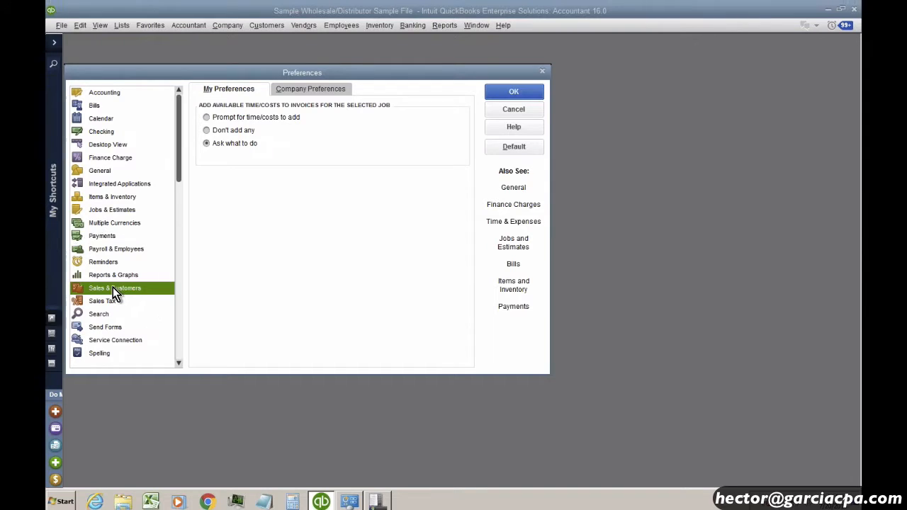
Enable Advanced Pricing as the custom pricing option in the Sales & Customers company preferences
{"action": "left_click", "coordinate": [294, 93]}
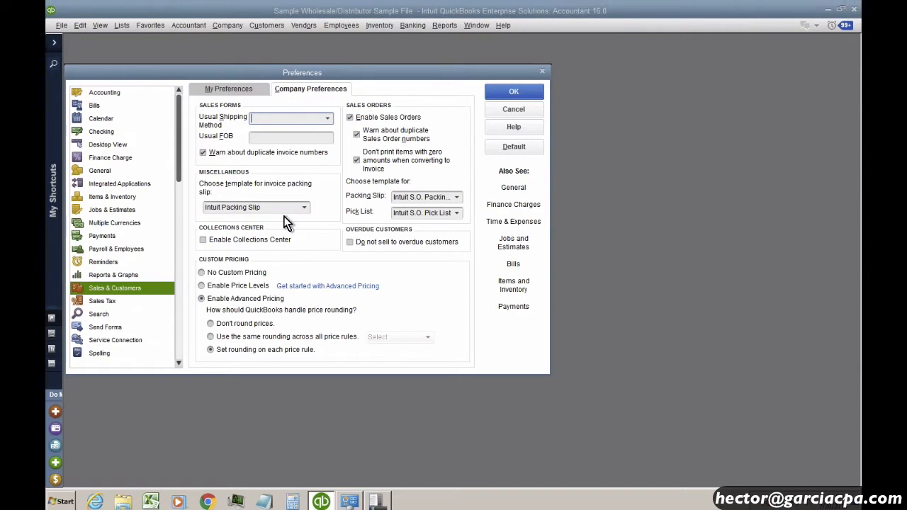
{"action": "left_click", "coordinate": [247, 273]}
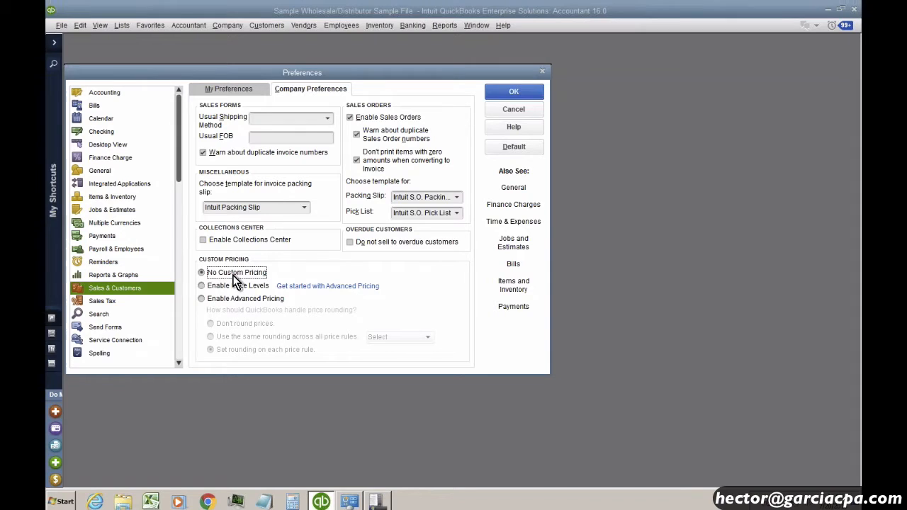
{"action": "left_click", "coordinate": [230, 287]}
{"action": "left_click", "coordinate": [235, 300]}
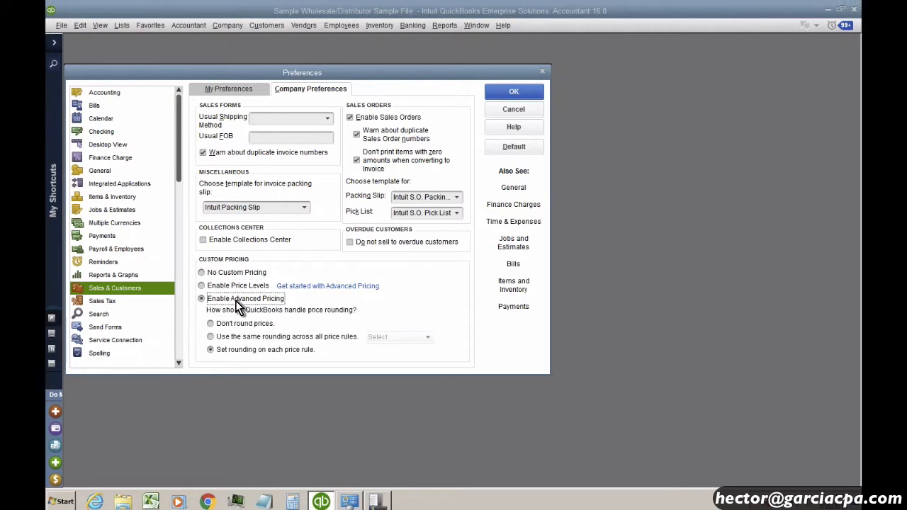
Try using the same rounding across all price rules, choosing .01 and switching it to 1.00
{"action": "left_click", "coordinate": [241, 336]}
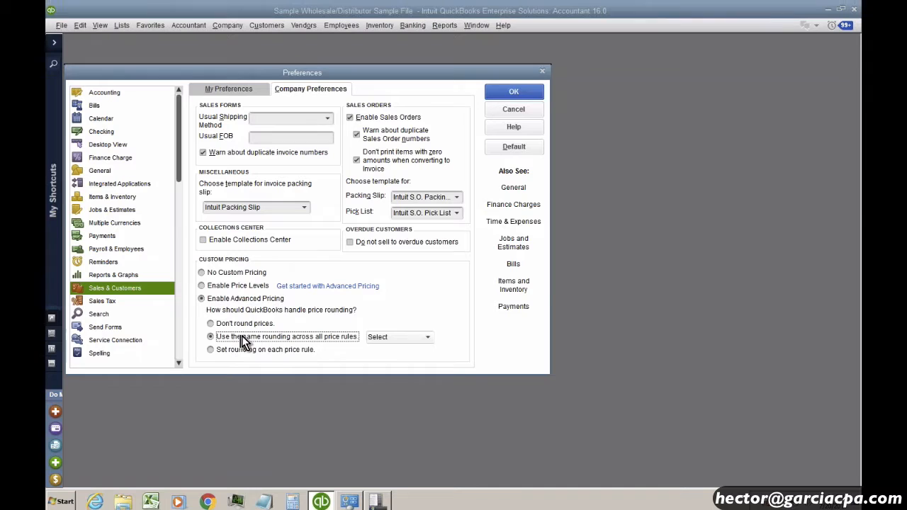
{"action": "left_click", "coordinate": [383, 338]}
{"action": "left_click", "coordinate": [391, 150]}
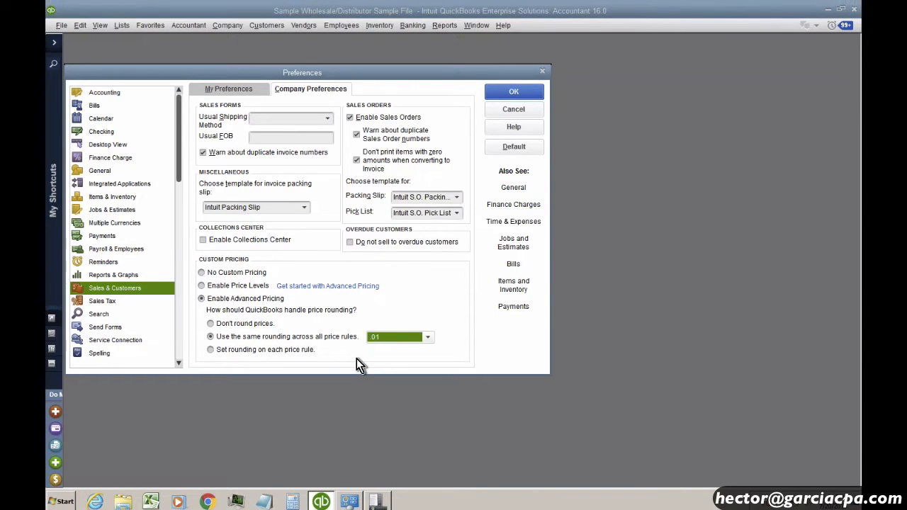
{"action": "left_click", "coordinate": [376, 338]}
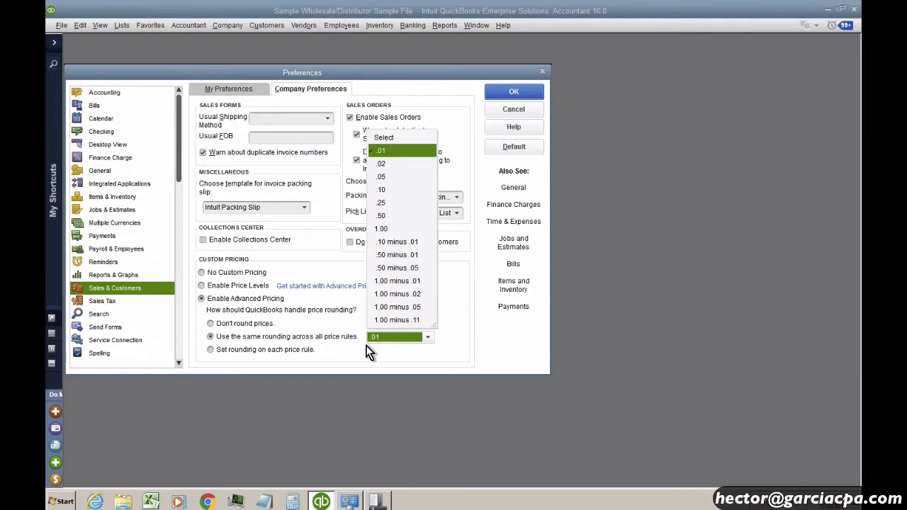
{"action": "left_click", "coordinate": [382, 229]}
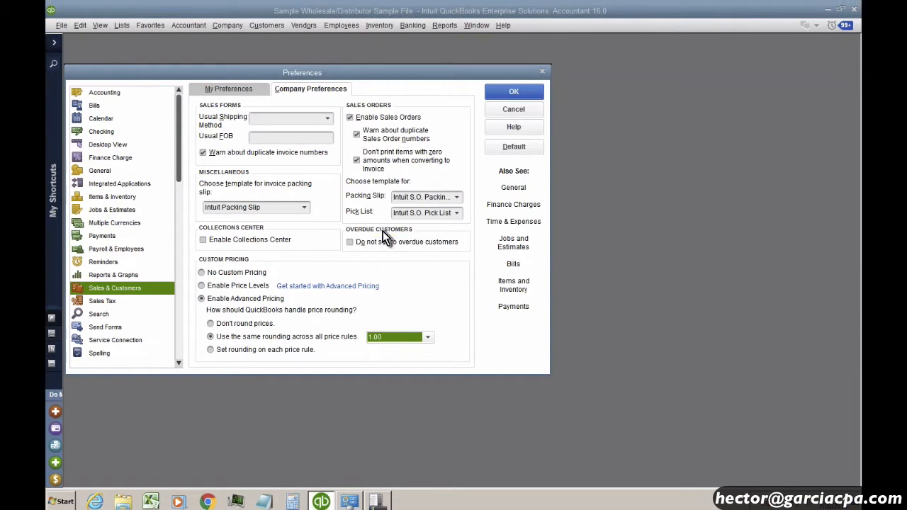
Choose to set rounding on each price rule and save the preferences
{"action": "left_click", "coordinate": [232, 353]}
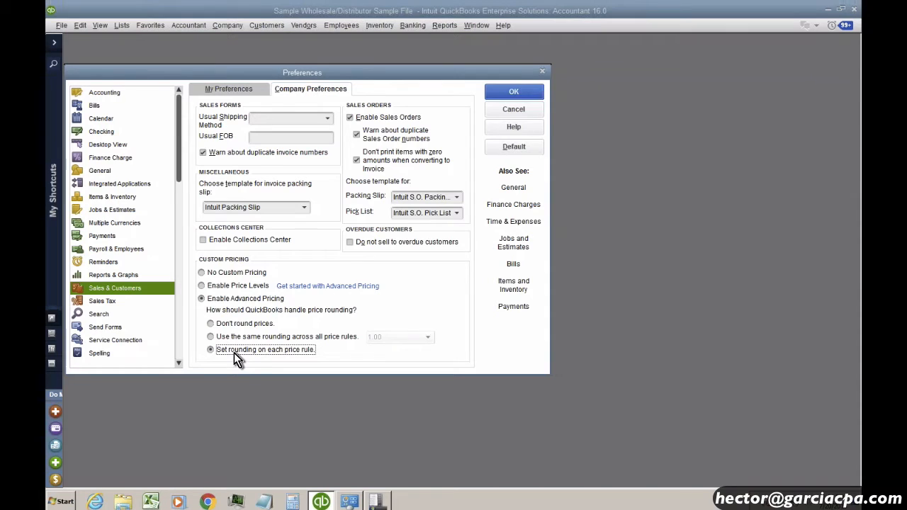
{"action": "left_click", "coordinate": [514, 93]}
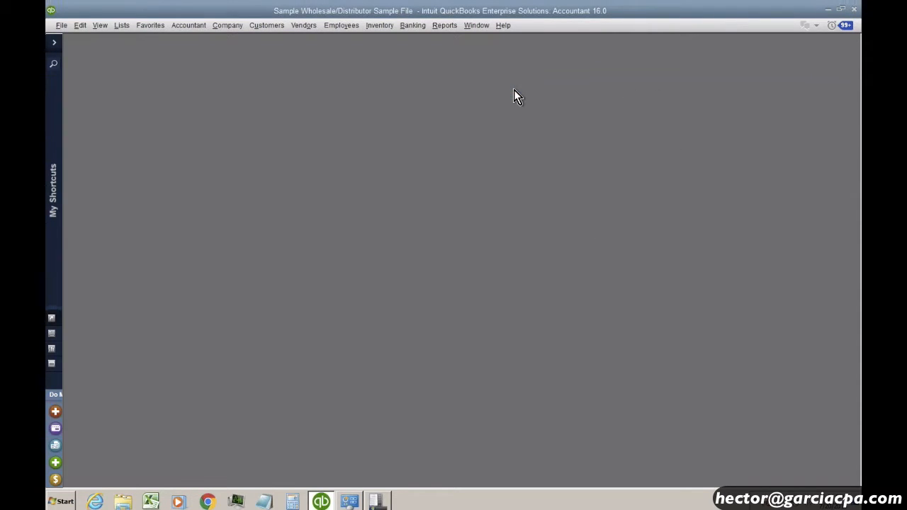
Open a blank invoice, and turn off lot or serial numbers in the advanced settings of the Items & Inventory company preferences
{"action": "key", "text": "ctrl+i"}
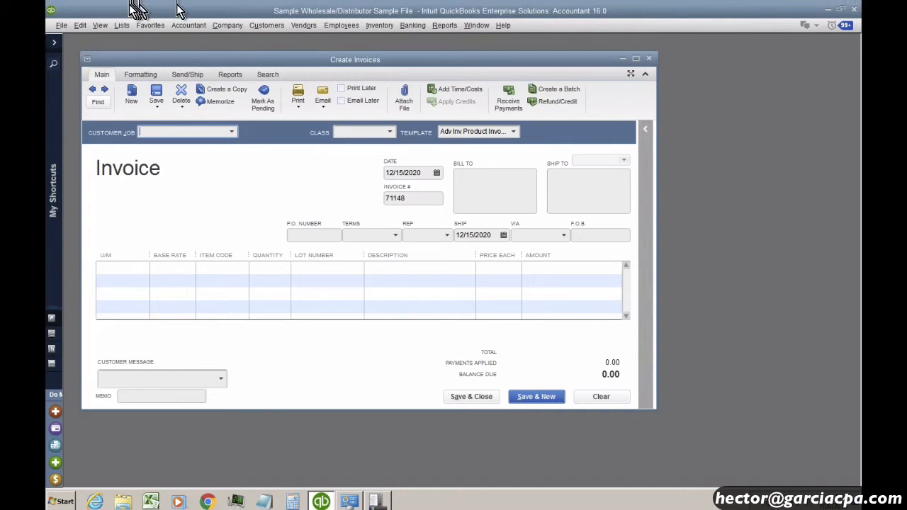
{"action": "left_click", "coordinate": [81, 27]}
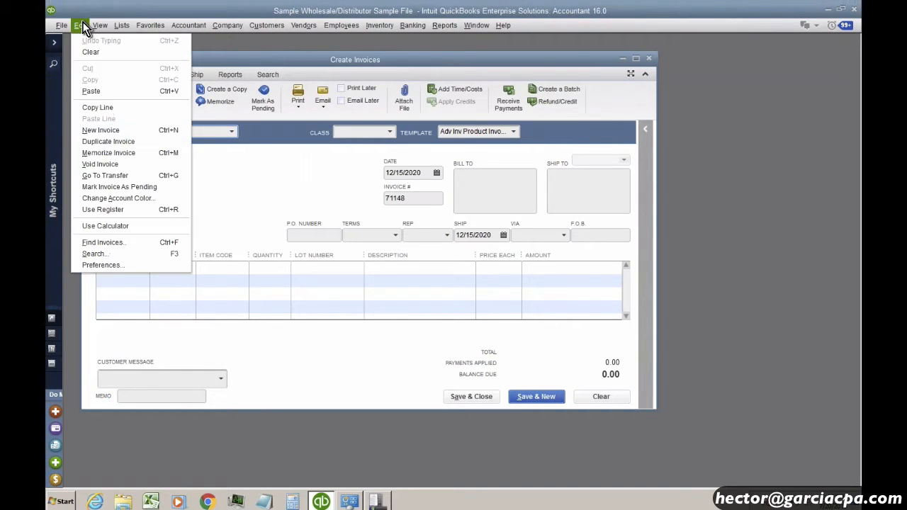
{"action": "left_click", "coordinate": [112, 266]}
{"action": "left_click", "coordinate": [106, 196]}
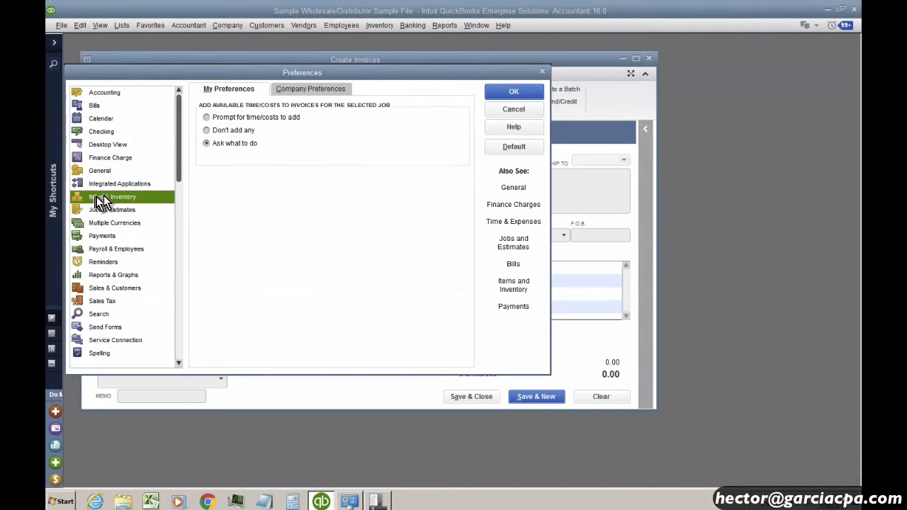
{"action": "left_click", "coordinate": [305, 91]}
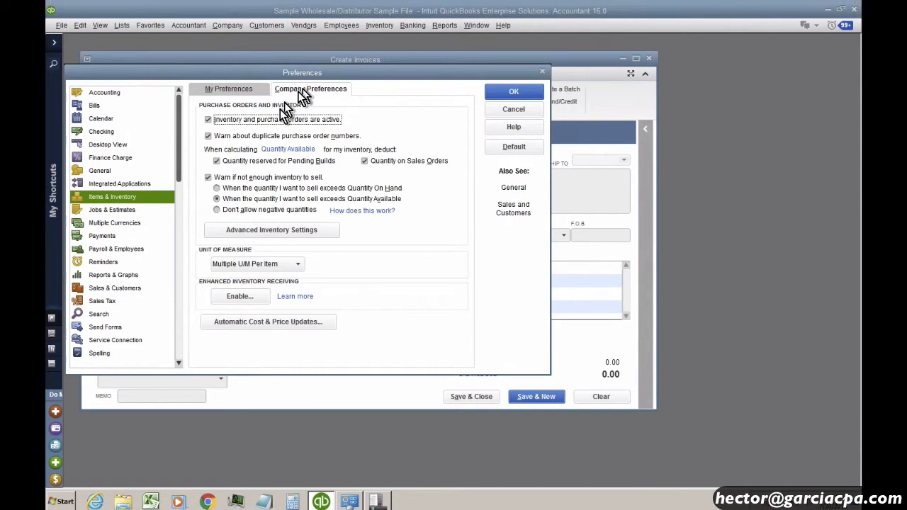
{"action": "left_click", "coordinate": [271, 230]}
{"action": "left_click", "coordinate": [332, 97]}
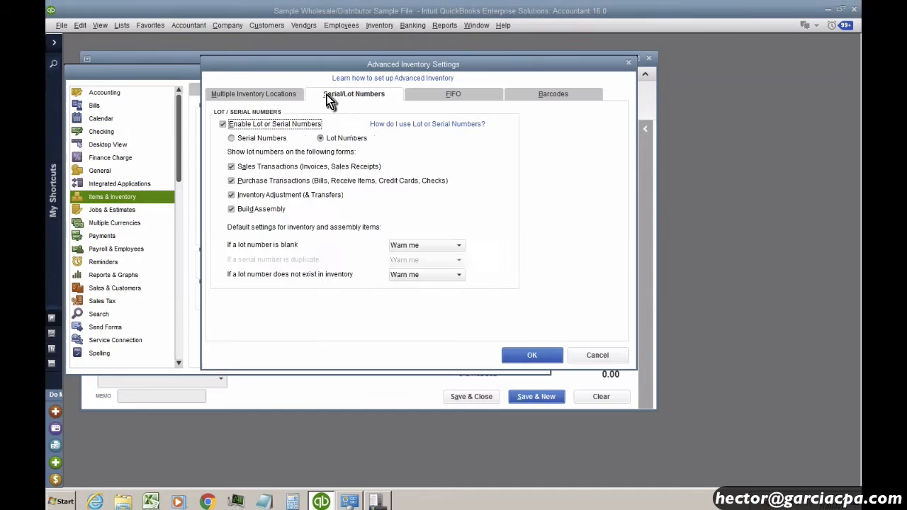
{"action": "left_click", "coordinate": [270, 125]}
Check the FIFO and barcode settings, and save the inventory preferences, accepting that all open windows close
{"action": "left_click", "coordinate": [451, 97]}
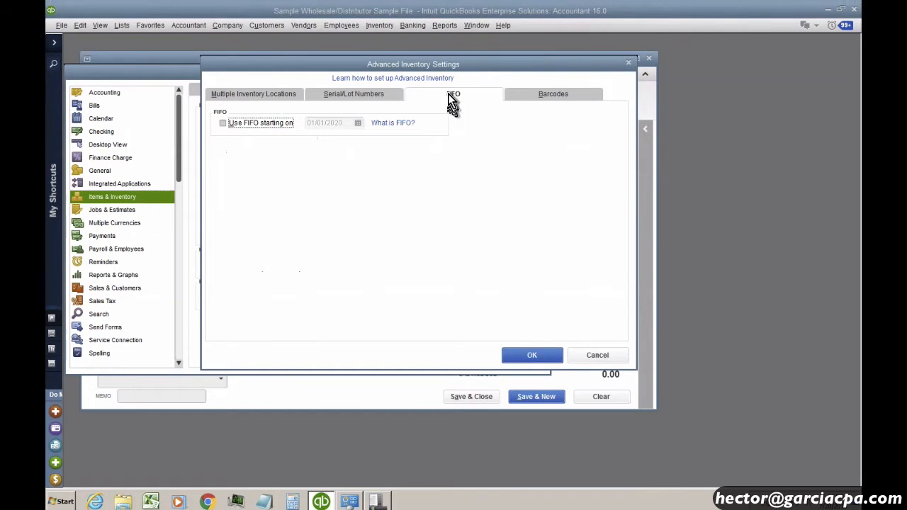
{"action": "left_click", "coordinate": [563, 94]}
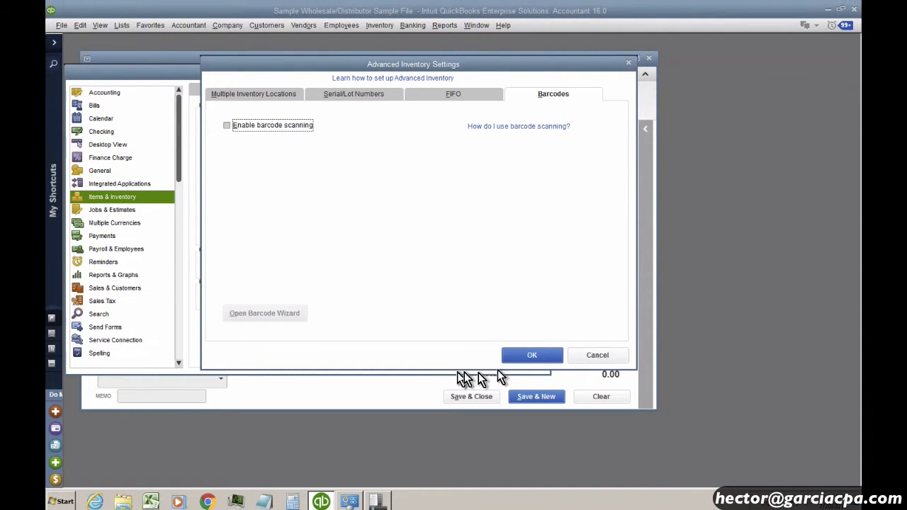
{"action": "left_click", "coordinate": [530, 354]}
{"action": "left_click", "coordinate": [515, 93]}
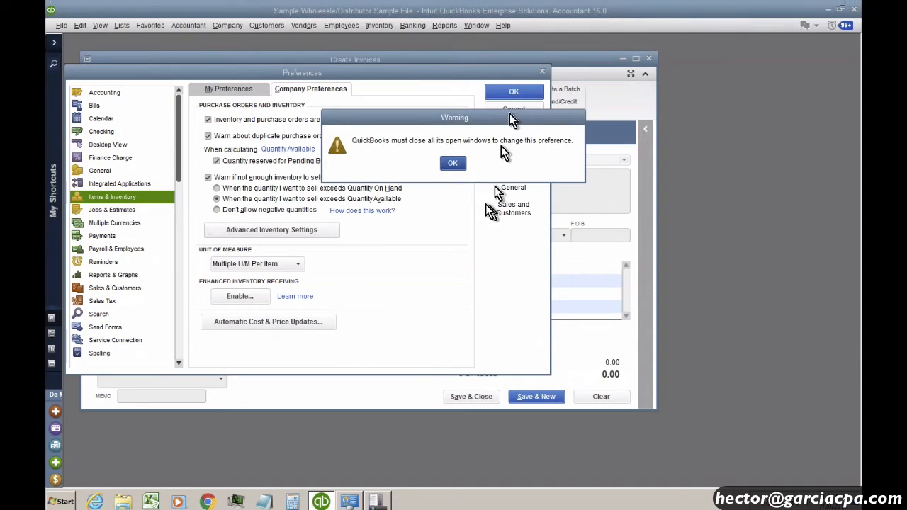
{"action": "left_click", "coordinate": [451, 165]}
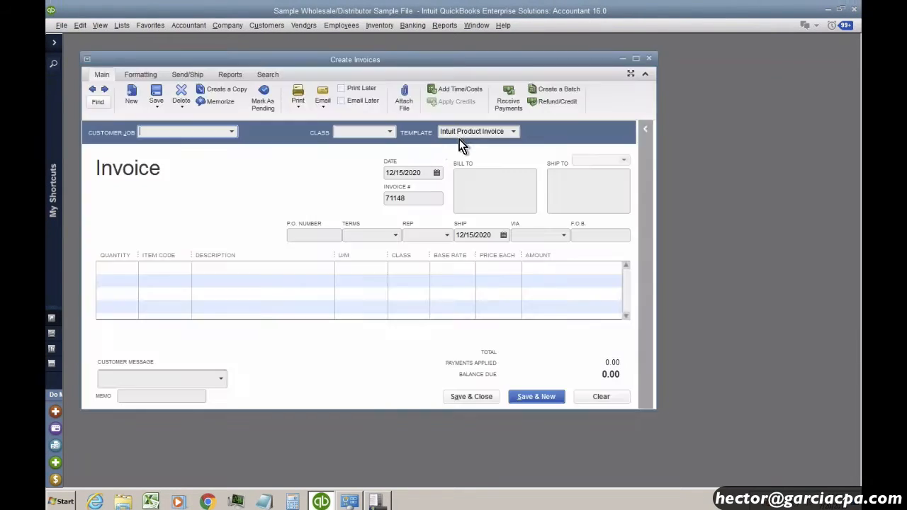
Fill in an invoice for _Services Only Customer with the Bath/Vanity Fixtures item 5029-03-55
{"action": "left_click_drag", "start_coordinate": [383, 62], "coordinate": [446, 69]}
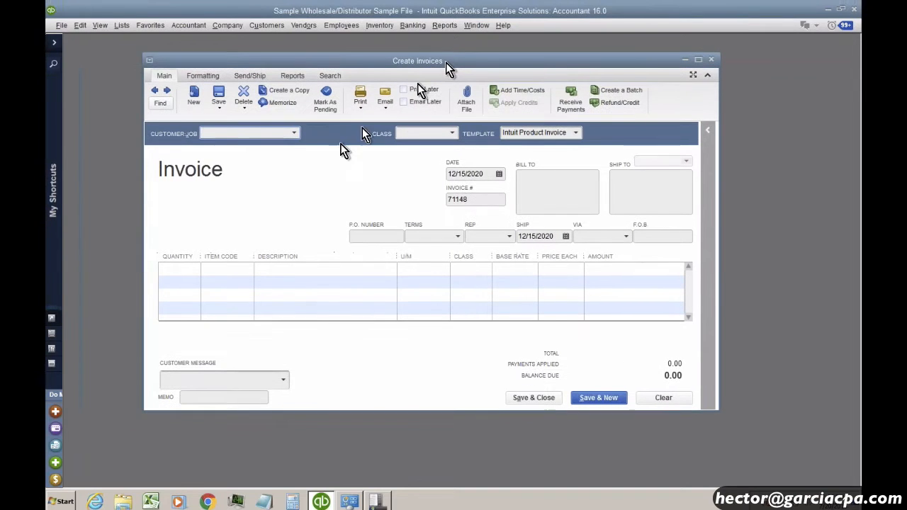
{"action": "left_click", "coordinate": [294, 134]}
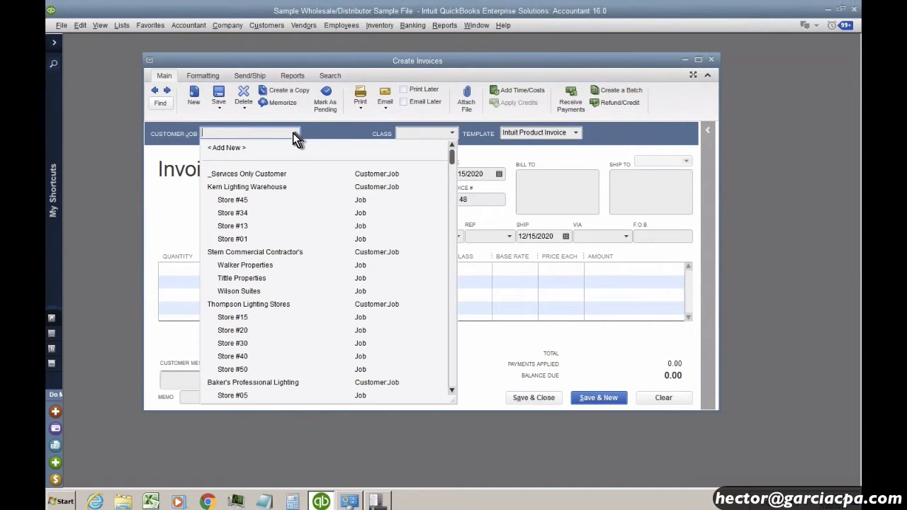
{"action": "left_click", "coordinate": [235, 173]}
{"action": "left_click", "coordinate": [231, 267]}
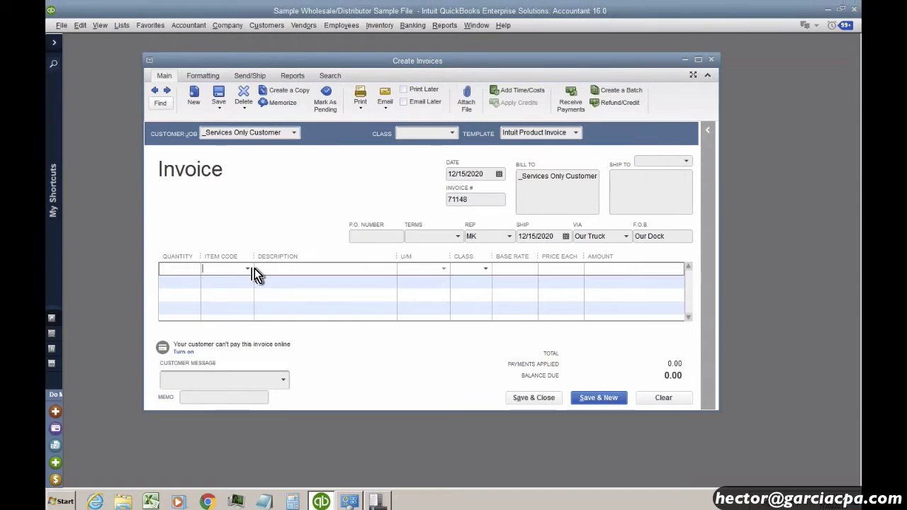
{"action": "left_click", "coordinate": [248, 269]}
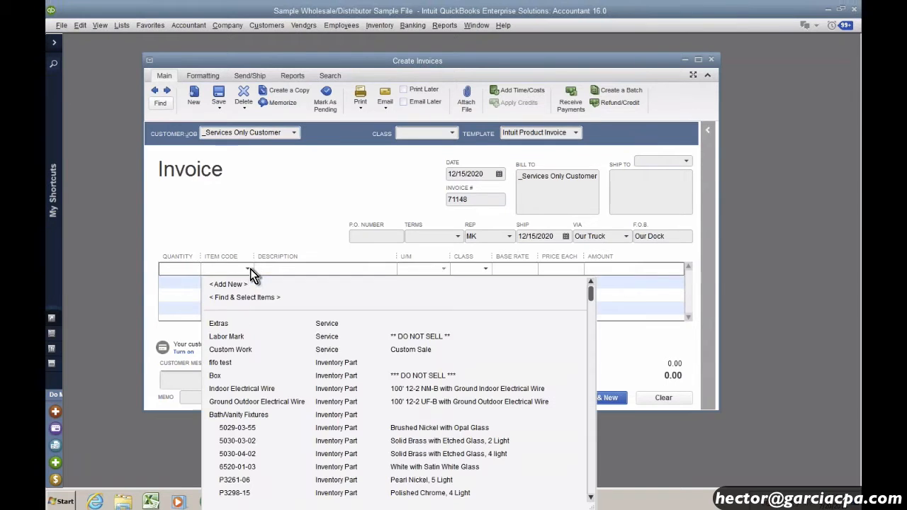
{"action": "left_click", "coordinate": [247, 428]}
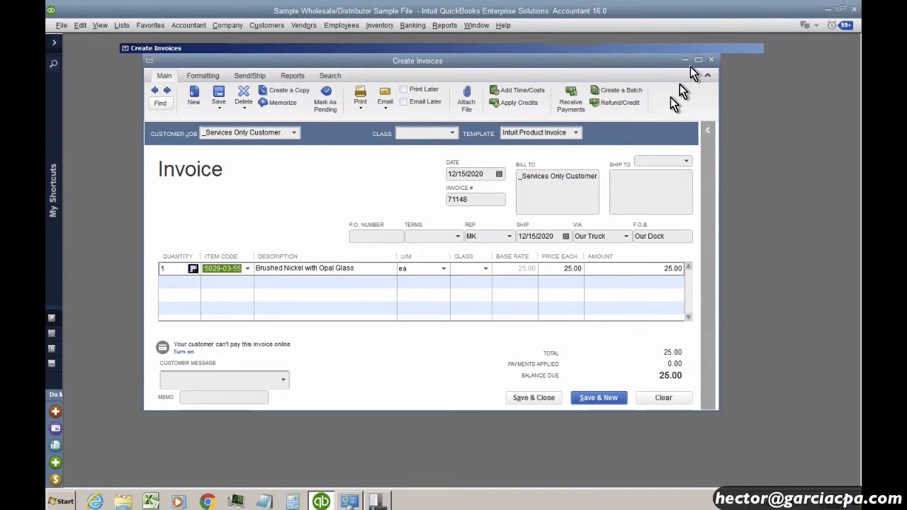
Maximize the invoice and widen its Item Code column to show the full item name, clearing the form at the end
{"action": "left_click", "coordinate": [695, 61]}
{"action": "left_click", "coordinate": [669, 235]}
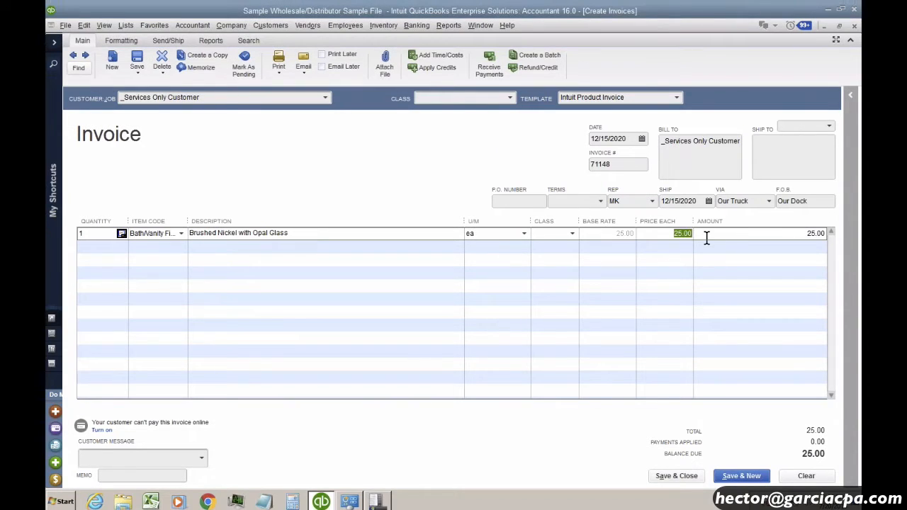
{"action": "left_click", "coordinate": [676, 248]}
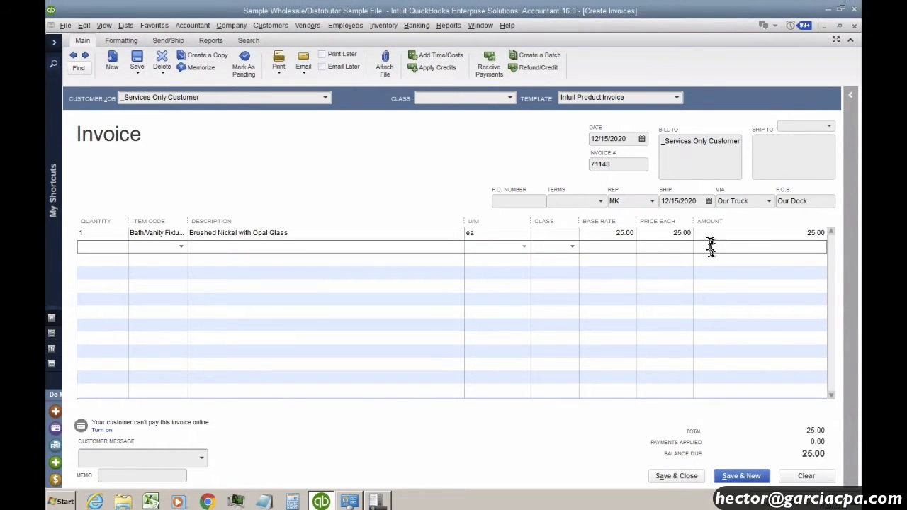
{"action": "left_click", "coordinate": [668, 237]}
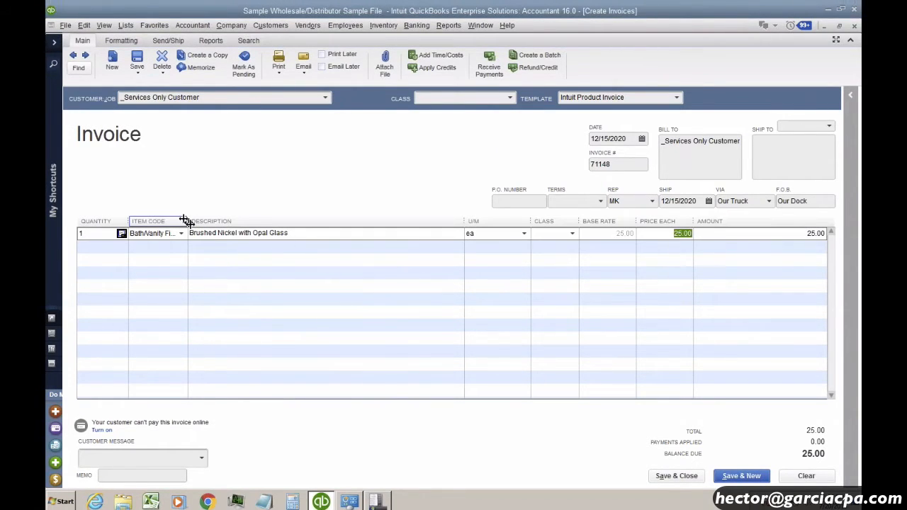
{"action": "left_click_drag", "start_coordinate": [187, 221], "coordinate": [129, 232]}
{"action": "left_click", "coordinate": [233, 232]}
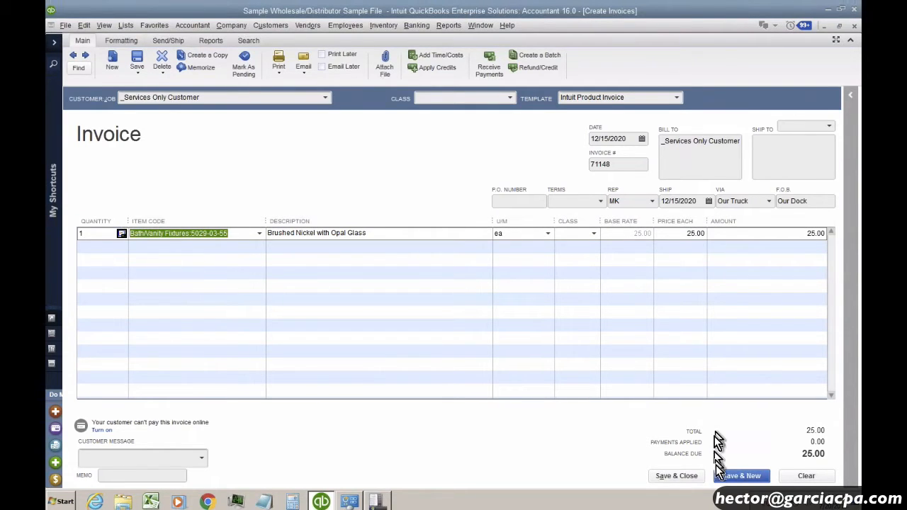
{"action": "left_click", "coordinate": [797, 476]}
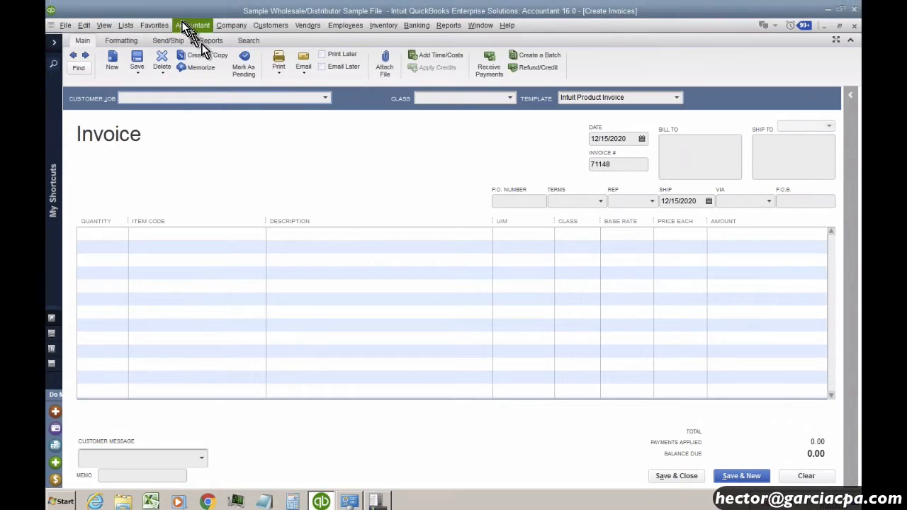
Create a new price rule named DECEMBER SPECIAL from the Price Rule List
{"action": "left_click", "coordinate": [124, 25]}
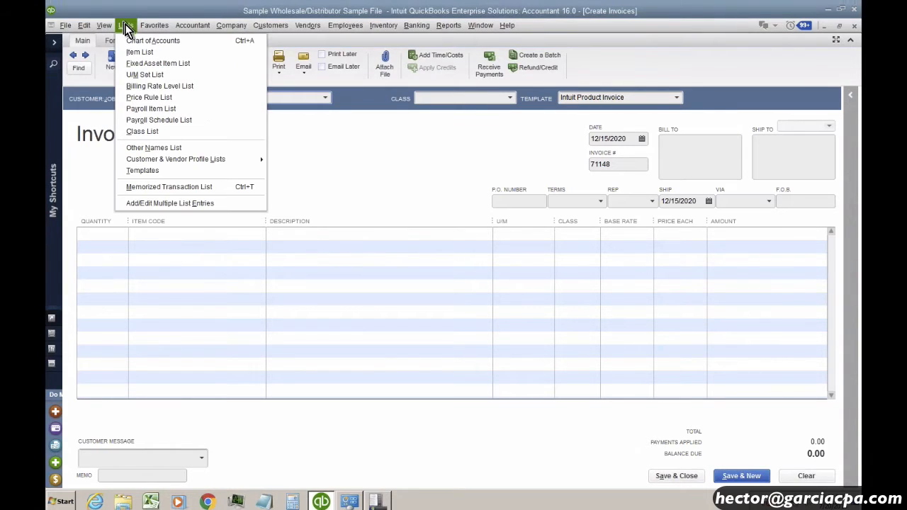
{"action": "left_click", "coordinate": [153, 97]}
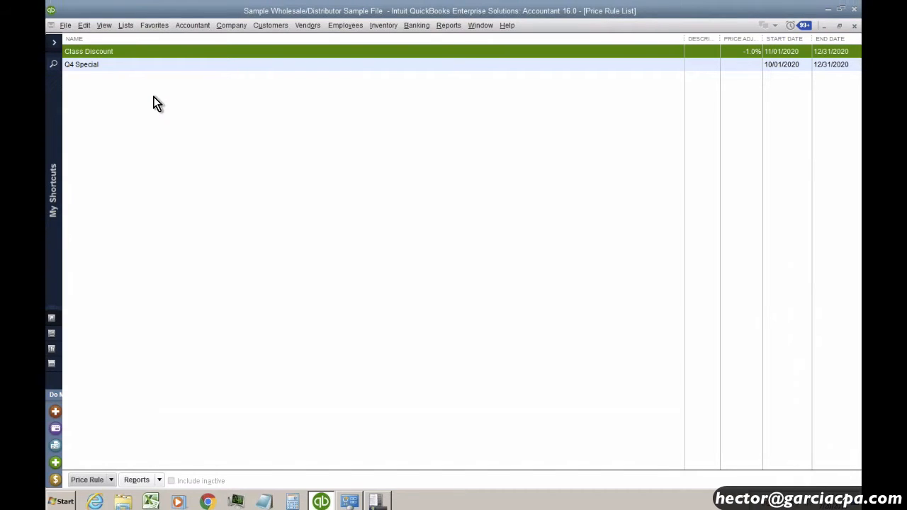
{"action": "left_click", "coordinate": [112, 480]}
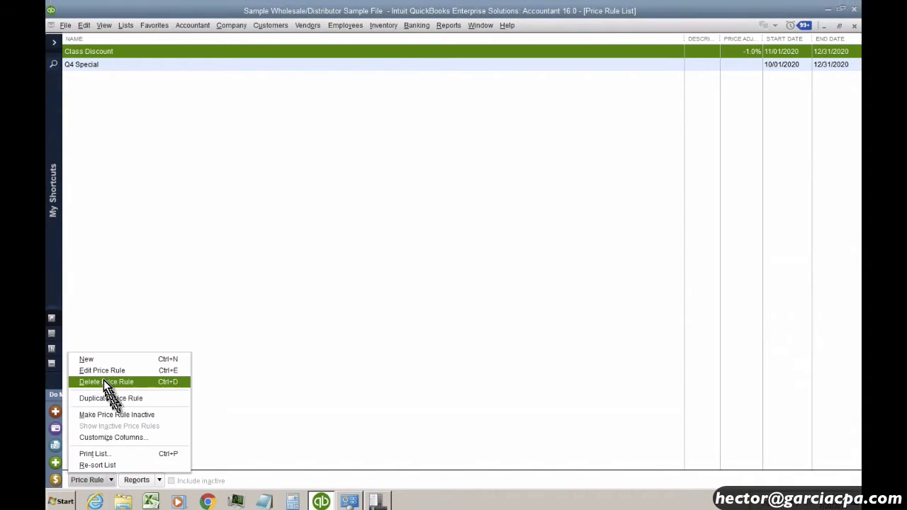
{"action": "left_click", "coordinate": [100, 360]}
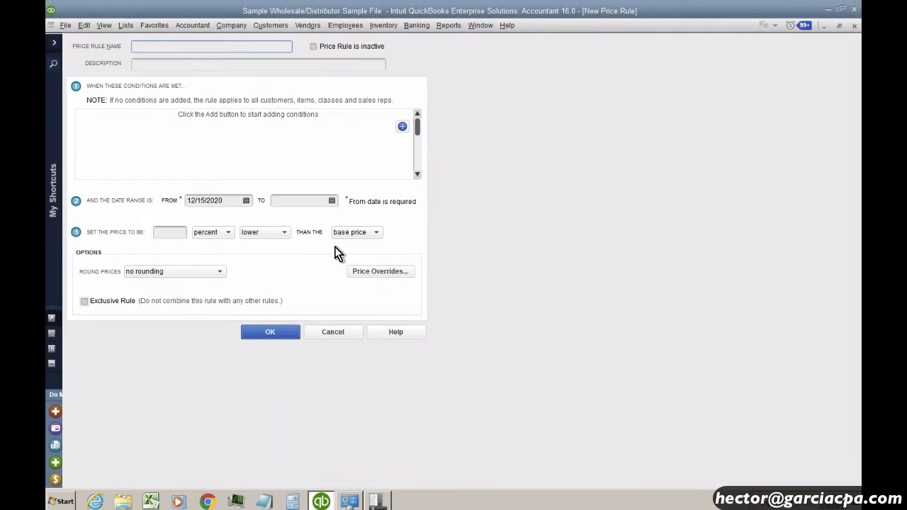
{"action": "type", "text": "dECEMBER SPECIAL"}
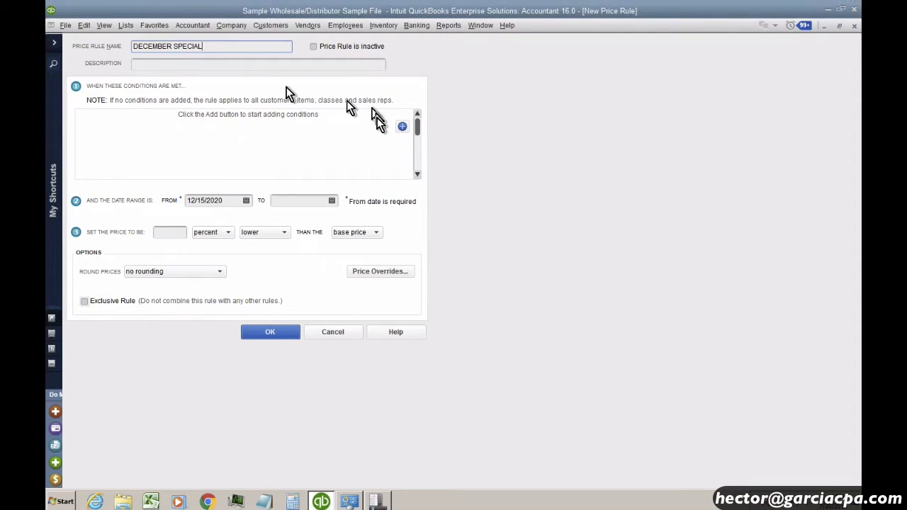
Add a condition to the price rule that matches items by Item Name
{"action": "left_click", "coordinate": [402, 127]}
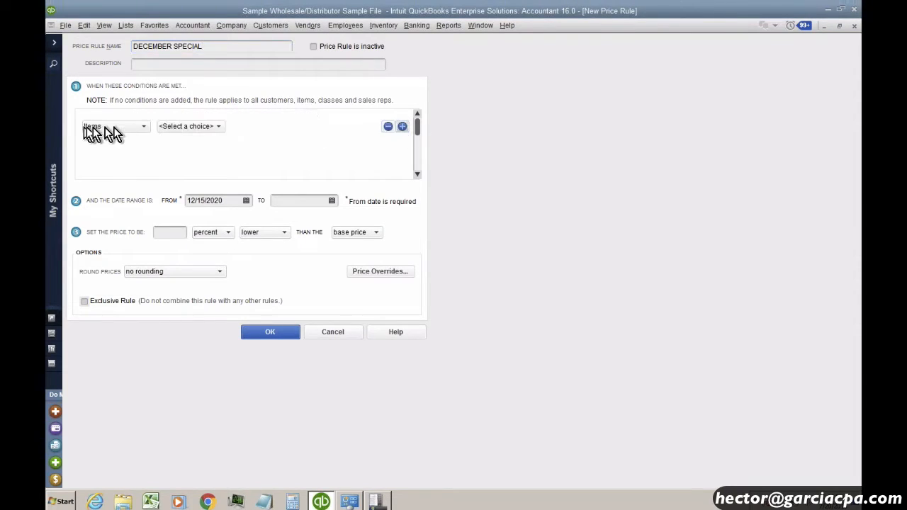
{"action": "left_click", "coordinate": [130, 128]}
{"action": "left_click", "coordinate": [130, 126]}
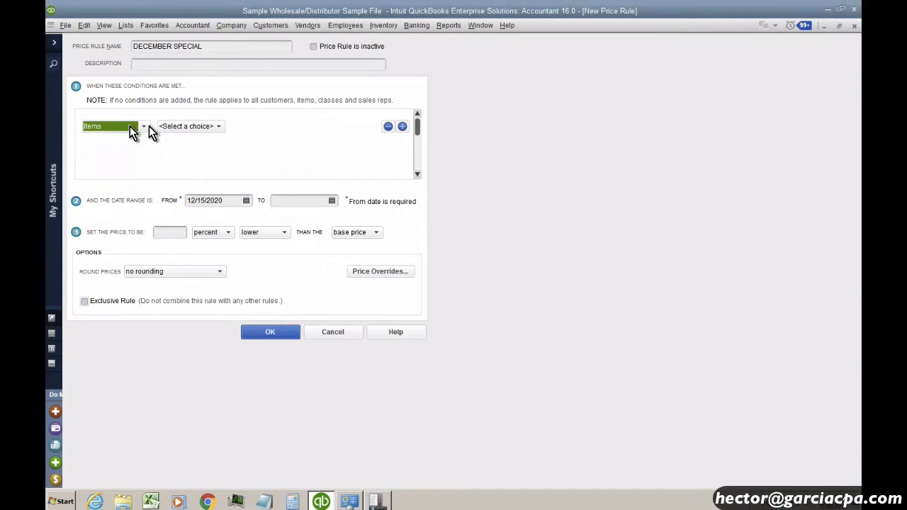
{"action": "left_click", "coordinate": [182, 127]}
{"action": "left_click", "coordinate": [184, 154]}
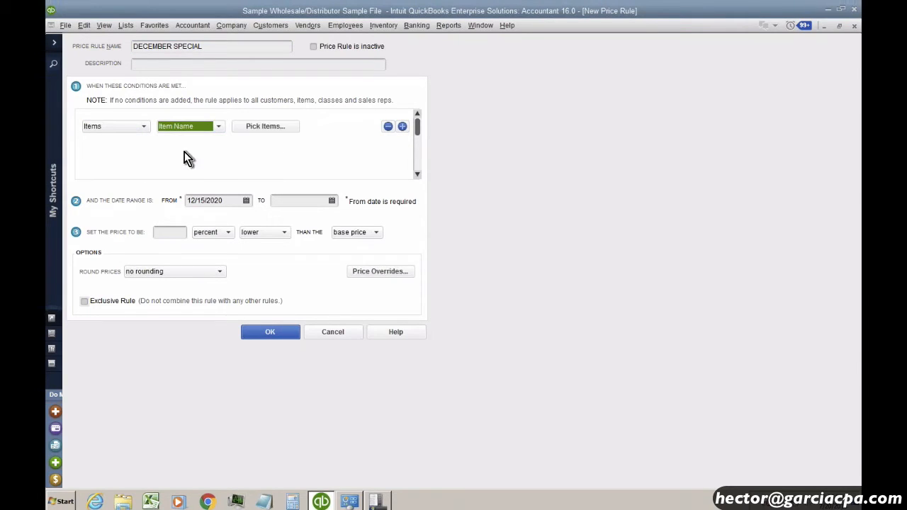
Pick Bath/Vanity Fixtures and all eight of its subitems, from 5029-03-55 through SG 4726-33, for the item name condition
{"action": "left_click", "coordinate": [279, 125]}
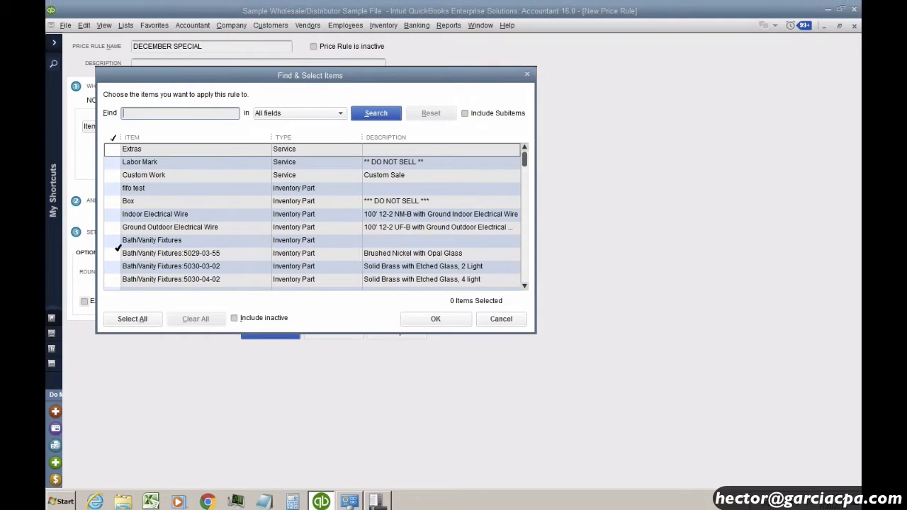
{"action": "left_click", "coordinate": [524, 285]}
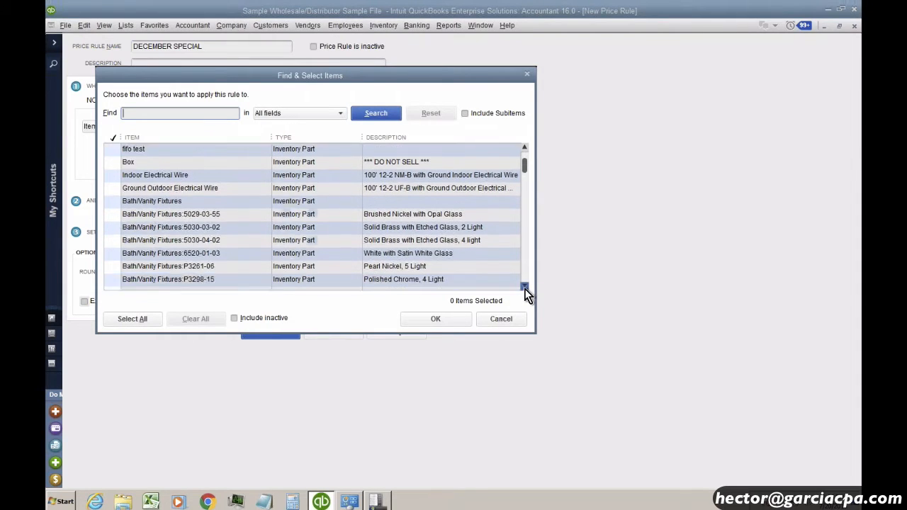
{"action": "left_click", "coordinate": [524, 285]}
{"action": "left_click", "coordinate": [113, 175]}
{"action": "left_click", "coordinate": [113, 188]}
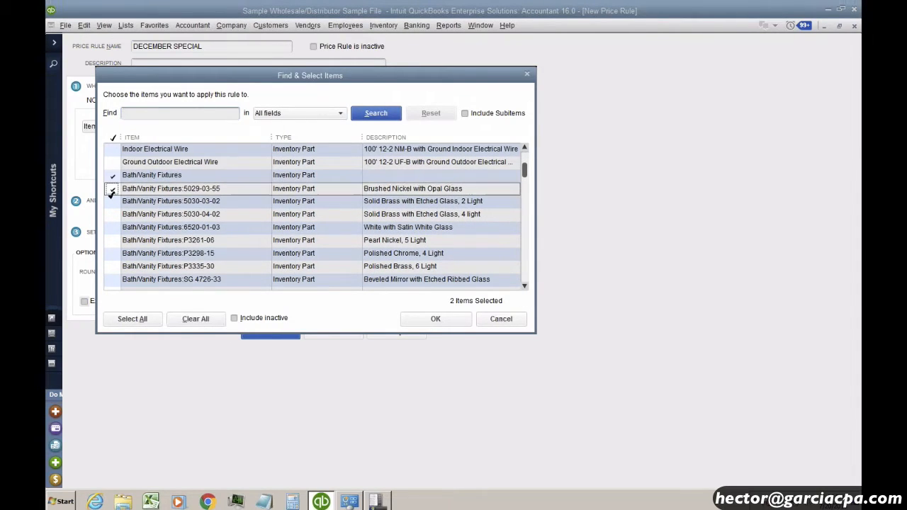
{"action": "left_click", "coordinate": [112, 202]}
{"action": "left_click", "coordinate": [112, 213]}
{"action": "left_click", "coordinate": [112, 227]}
{"action": "left_click", "coordinate": [112, 240]}
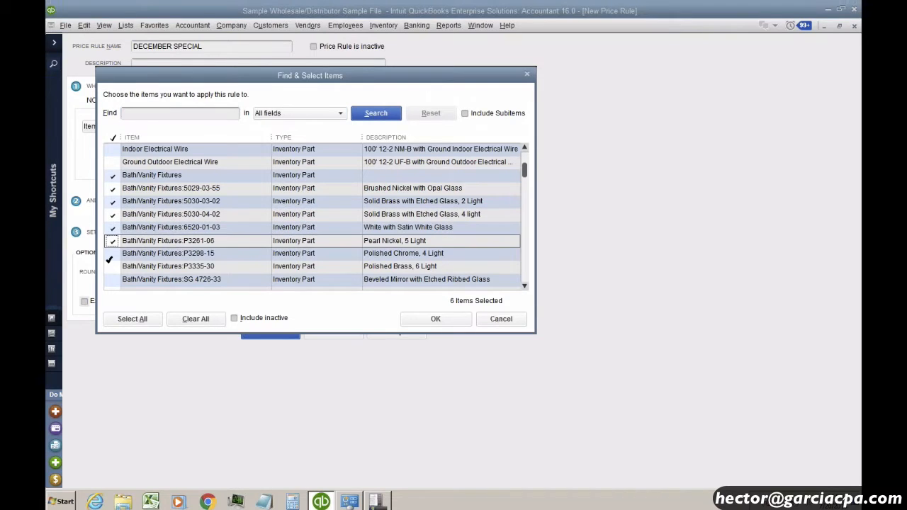
{"action": "left_click", "coordinate": [112, 266]}
{"action": "left_click", "coordinate": [113, 253]}
{"action": "left_click", "coordinate": [112, 279]}
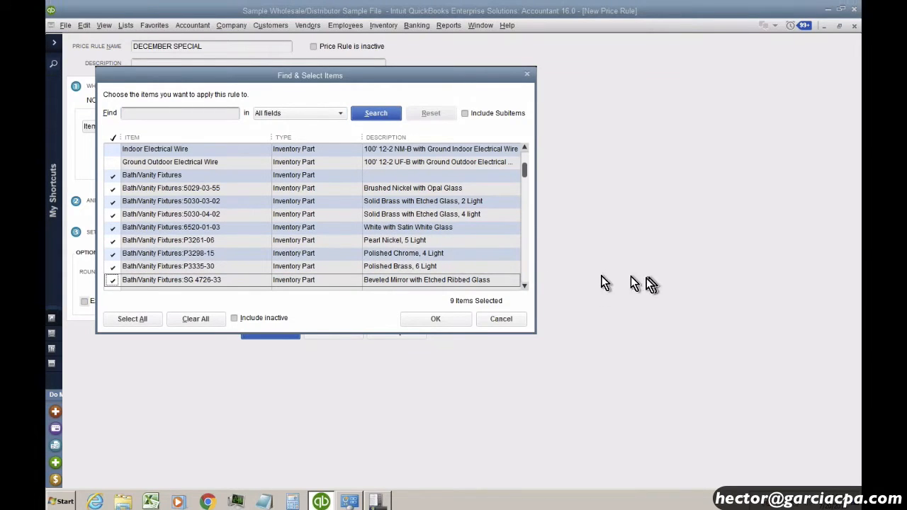
{"action": "left_click", "coordinate": [524, 286]}
{"action": "left_click", "coordinate": [524, 285]}
{"action": "left_click", "coordinate": [525, 285]}
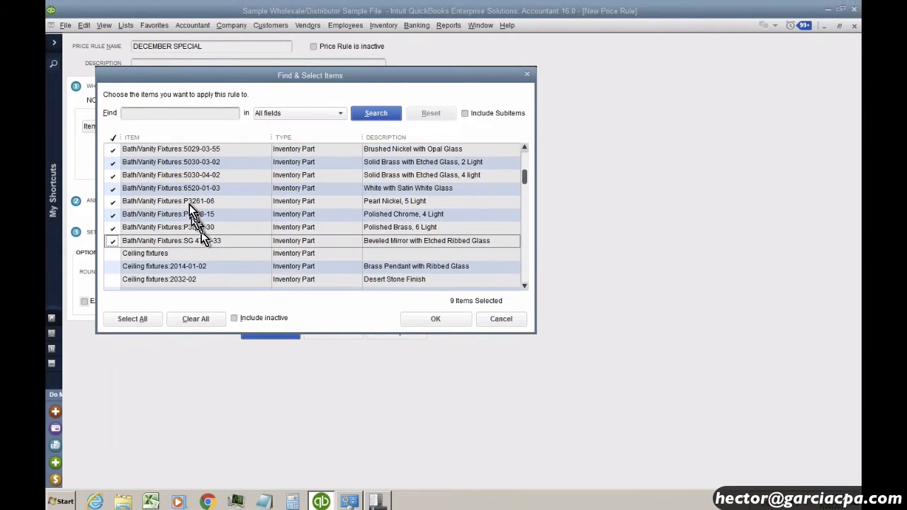
{"action": "left_click", "coordinate": [436, 317]}
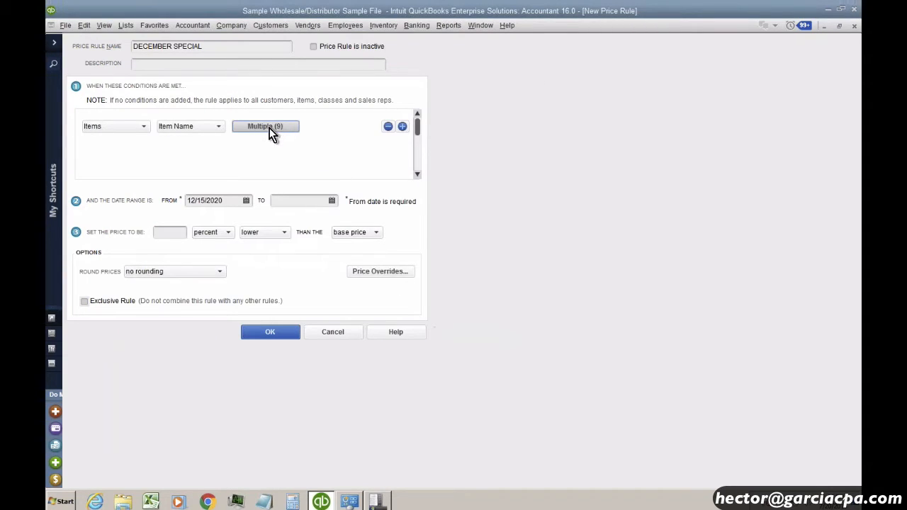
Add a second items condition with Electronics & Computer Store as the Preferred Vendor
{"action": "left_click", "coordinate": [402, 127]}
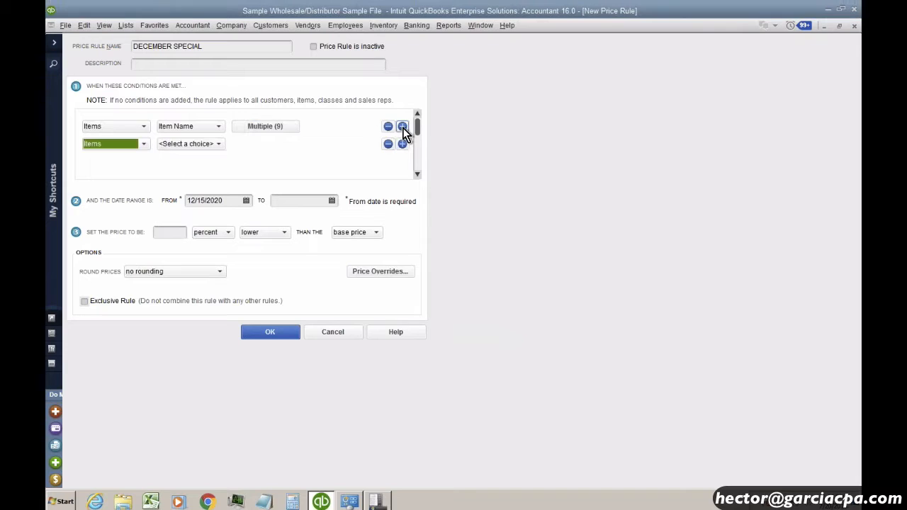
{"action": "left_click", "coordinate": [188, 143]}
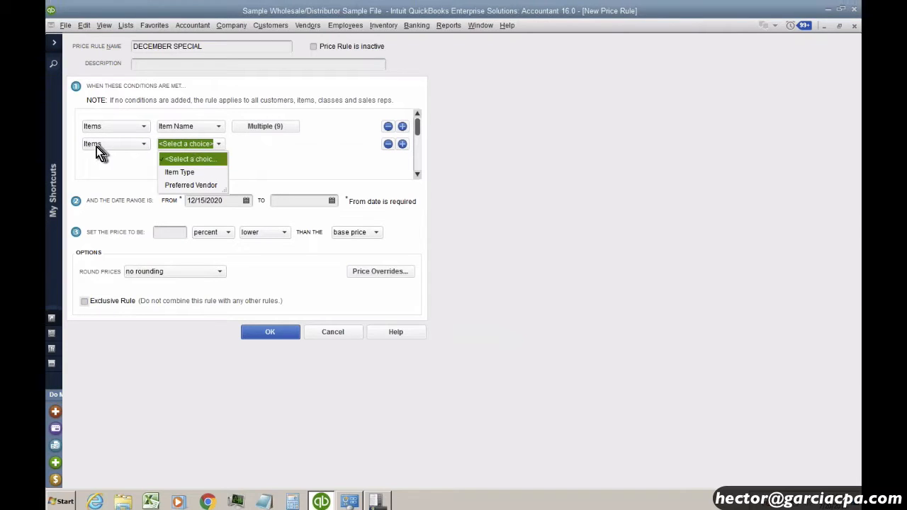
{"action": "left_click", "coordinate": [206, 187]}
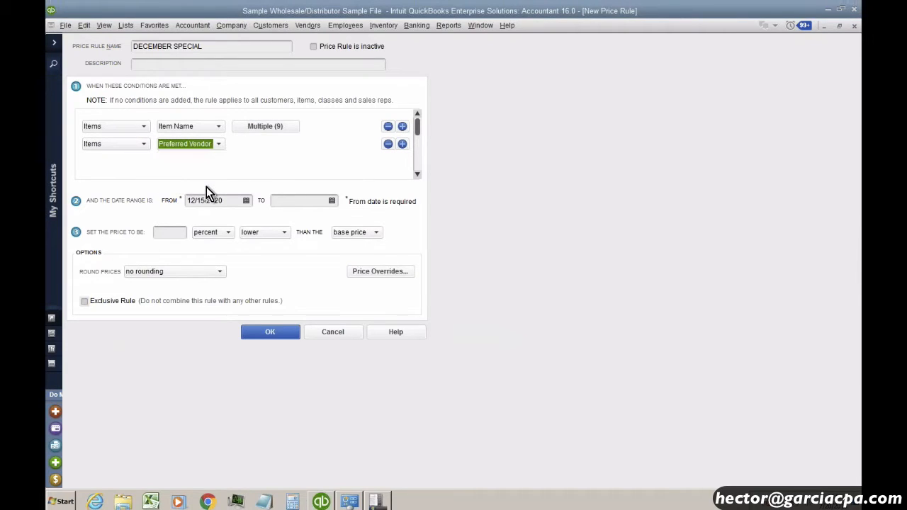
{"action": "left_click", "coordinate": [292, 146]}
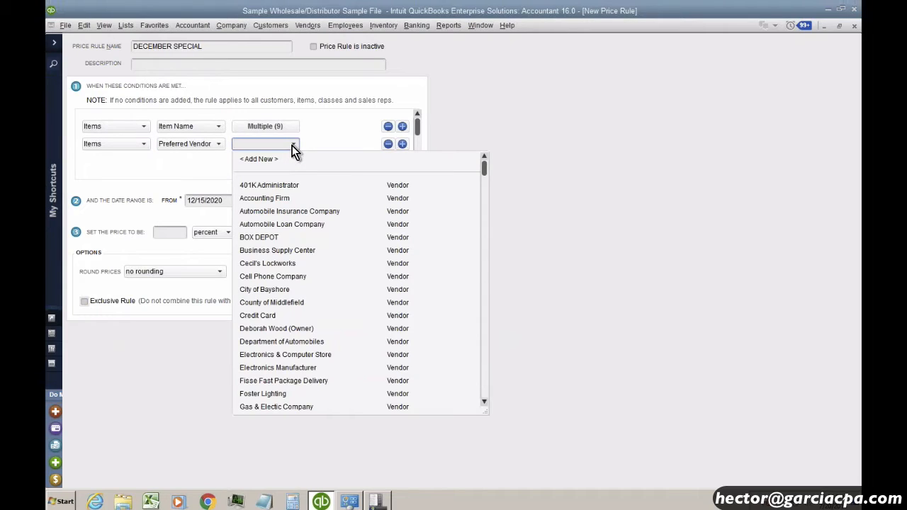
{"action": "left_click", "coordinate": [298, 354]}
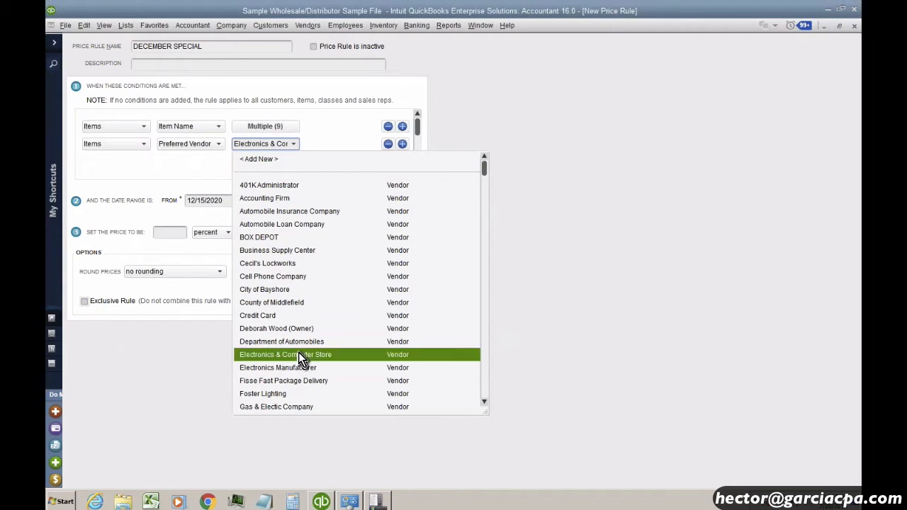
Add a third condition to the price rule that matches customers by Customer Name
{"action": "left_click", "coordinate": [401, 144]}
{"action": "left_click", "coordinate": [121, 164]}
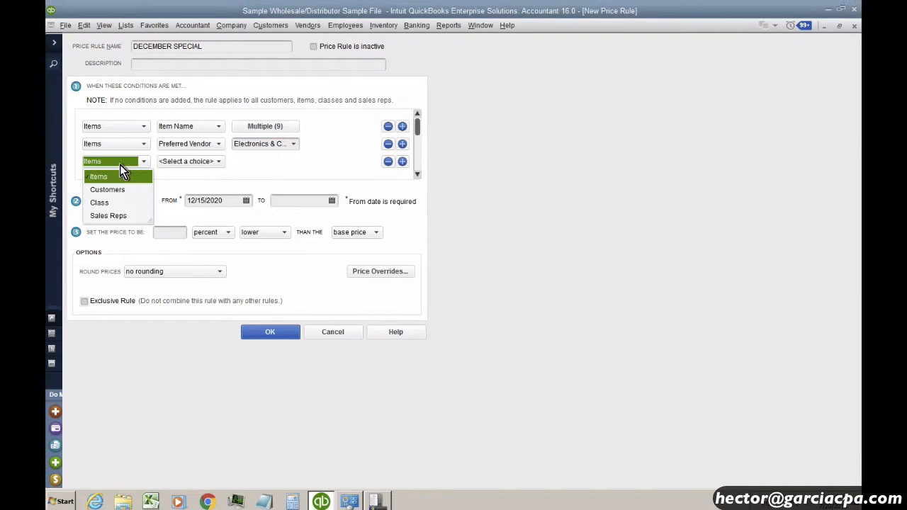
{"action": "left_click", "coordinate": [112, 190]}
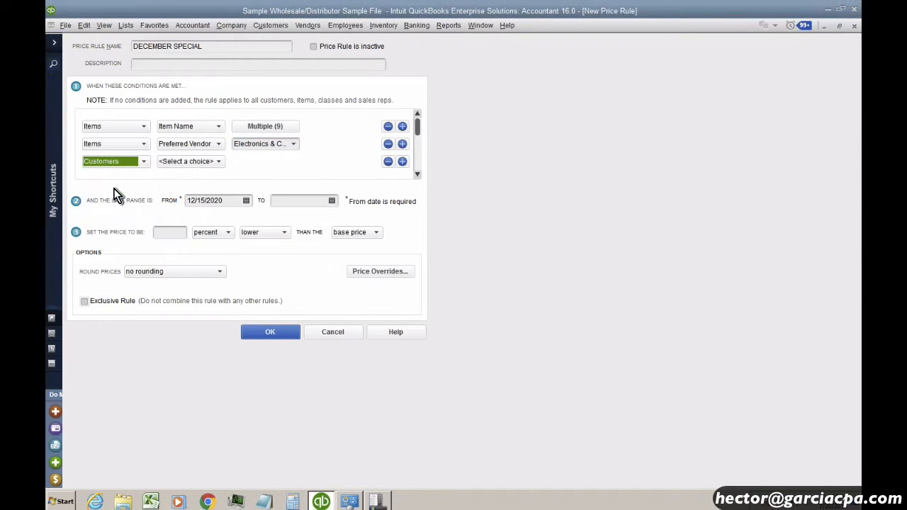
{"action": "left_click", "coordinate": [202, 164]}
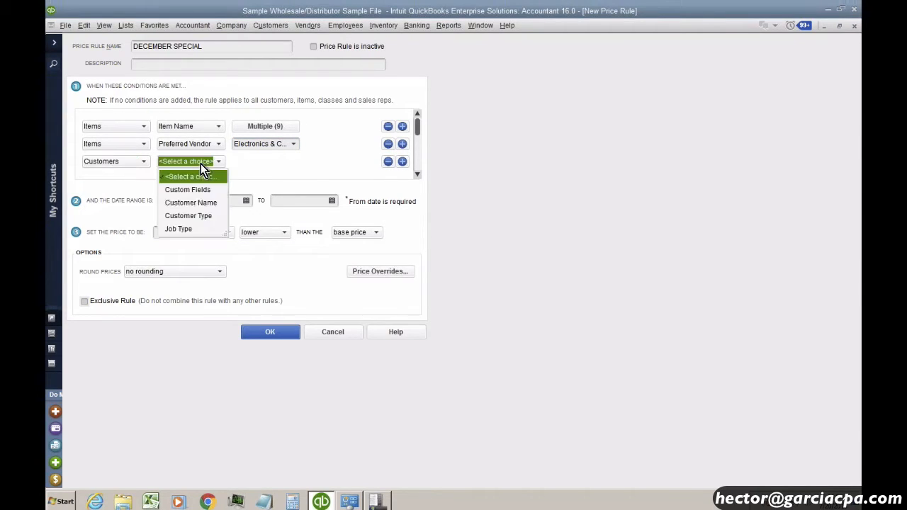
{"action": "left_click", "coordinate": [191, 203]}
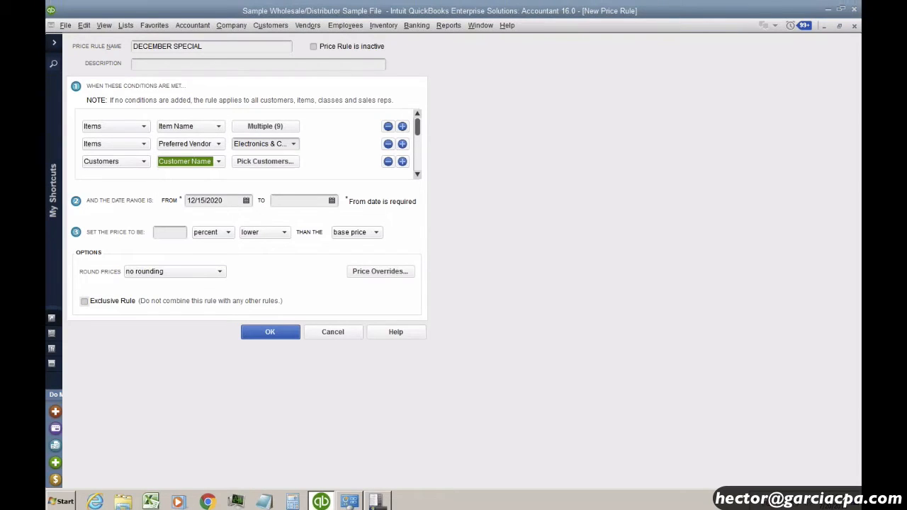
Pick Kern Lighting Warehouse and its Store #45, #34, #13 and #01 jobs for the customer name condition
{"action": "left_click", "coordinate": [261, 163]}
{"action": "left_click", "coordinate": [97, 146]}
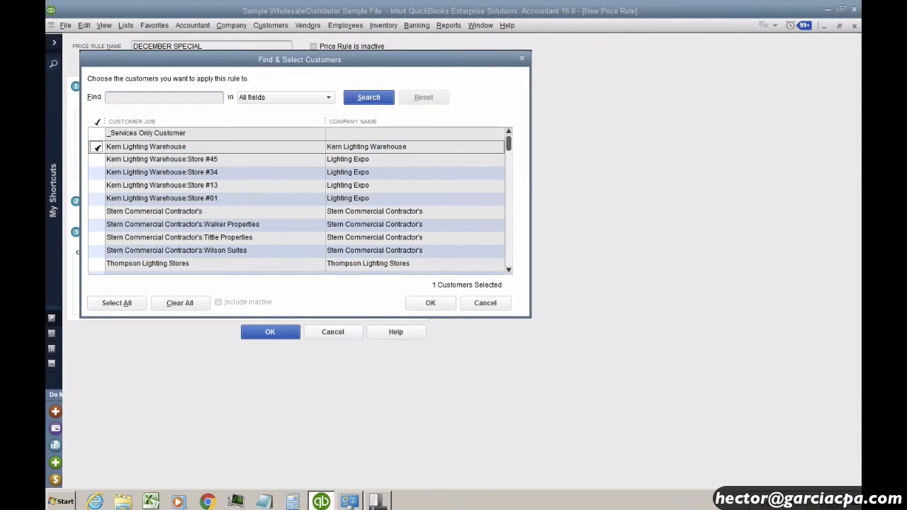
{"action": "left_click", "coordinate": [97, 159]}
{"action": "left_click", "coordinate": [97, 172]}
{"action": "left_click", "coordinate": [97, 186]}
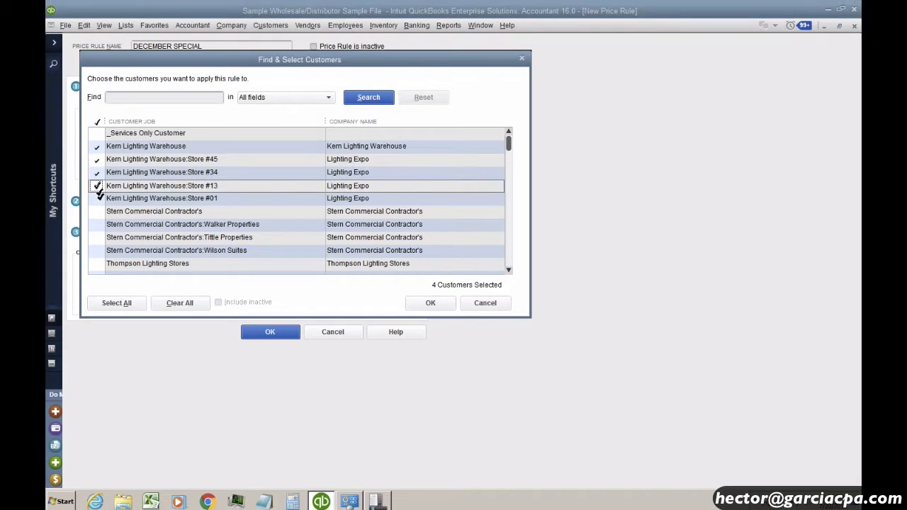
{"action": "left_click", "coordinate": [97, 199]}
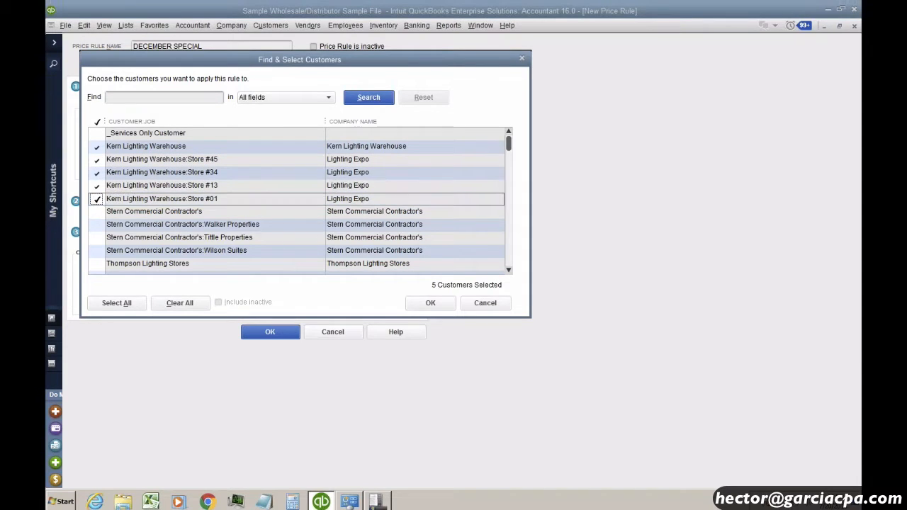
{"action": "left_click", "coordinate": [429, 302]}
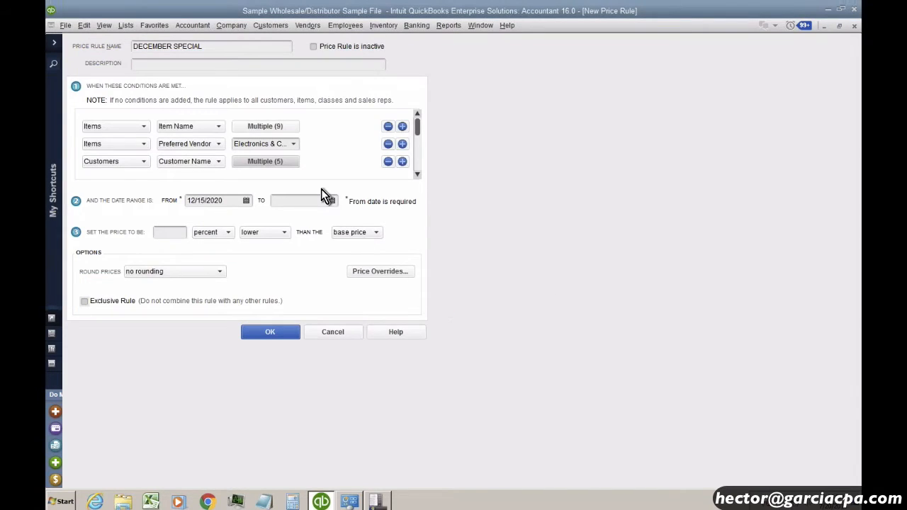
Remove the Preferred Vendor condition from the price rule
{"action": "left_click", "coordinate": [416, 175]}
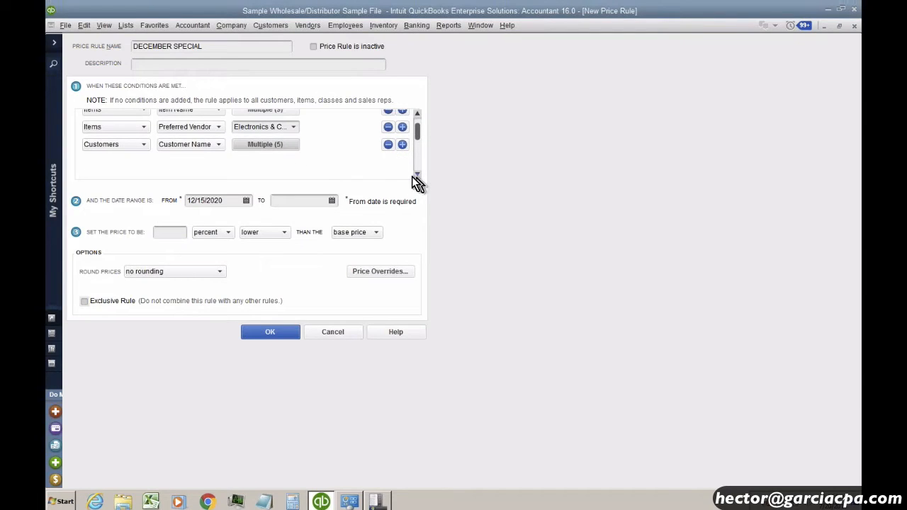
{"action": "left_click", "coordinate": [387, 128]}
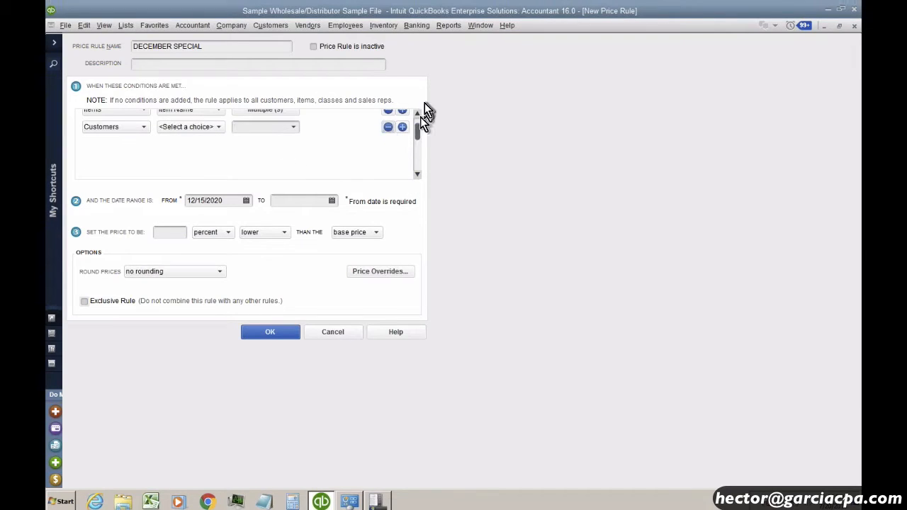
{"action": "left_click", "coordinate": [417, 113]}
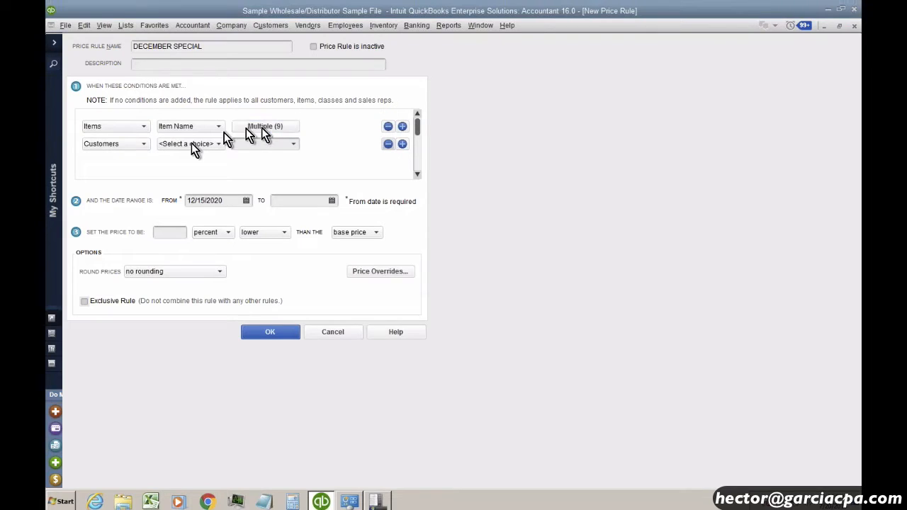
{"action": "left_click", "coordinate": [298, 145]}
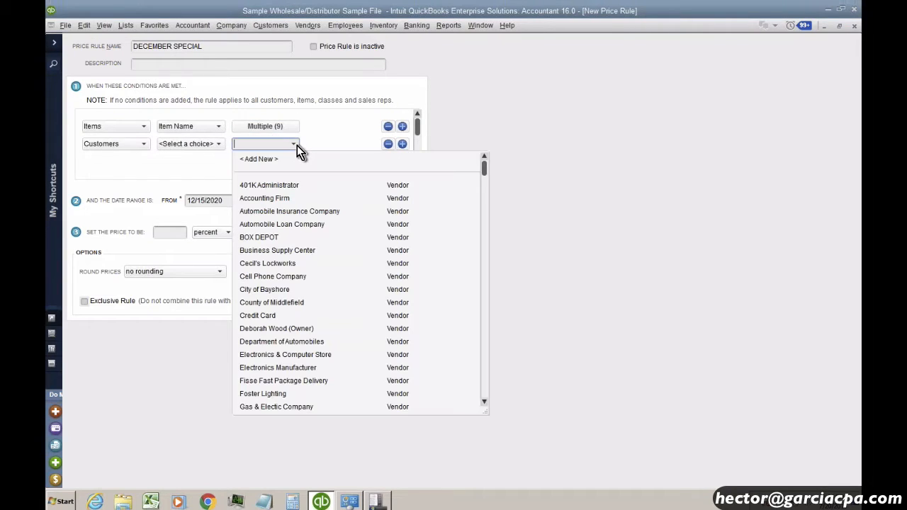
{"action": "left_click", "coordinate": [210, 147]}
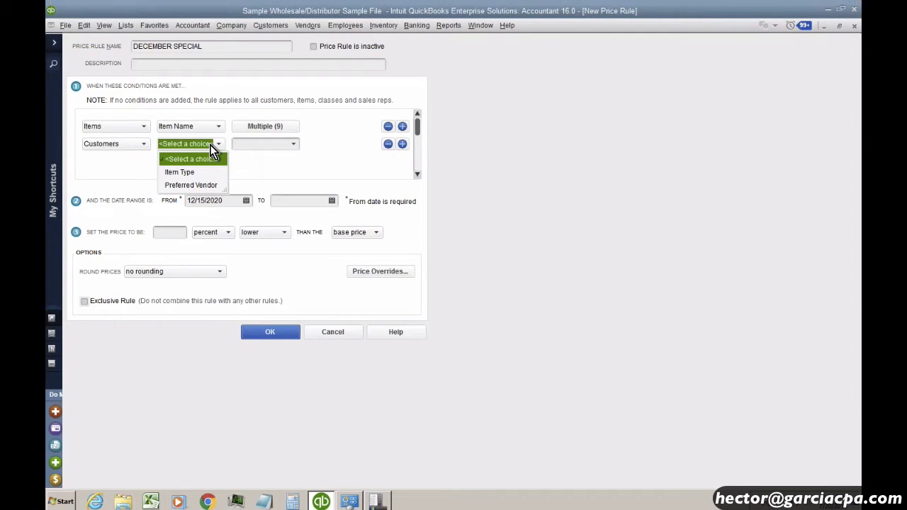
{"action": "left_click", "coordinate": [209, 145]}
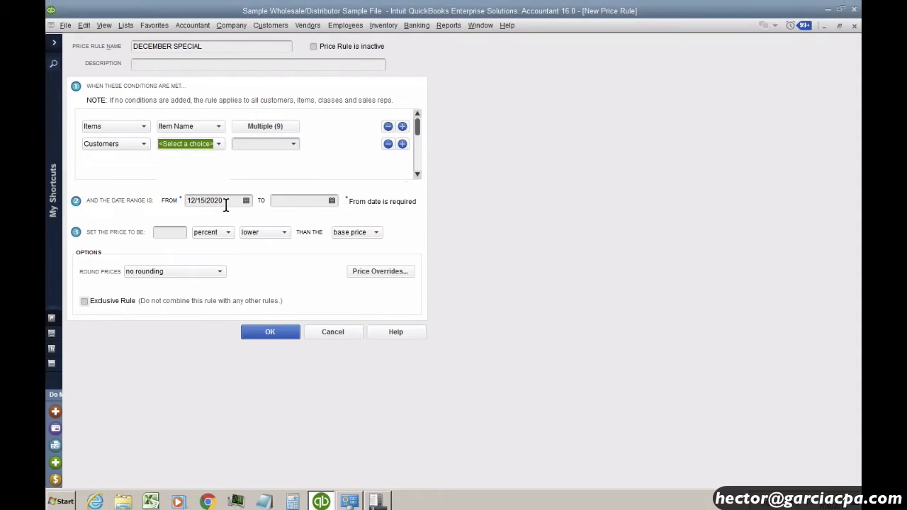
Set the price rule's date range from 12/01/2020 to 12/31/2020
{"action": "left_click", "coordinate": [226, 202]}
{"action": "key", "text": "y"}
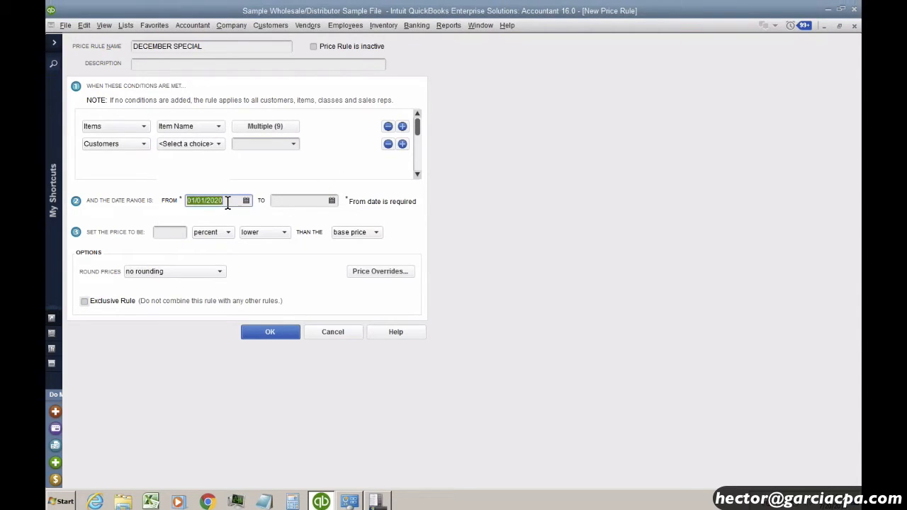
{"action": "left_click", "coordinate": [293, 200]}
{"action": "key", "text": "t"}
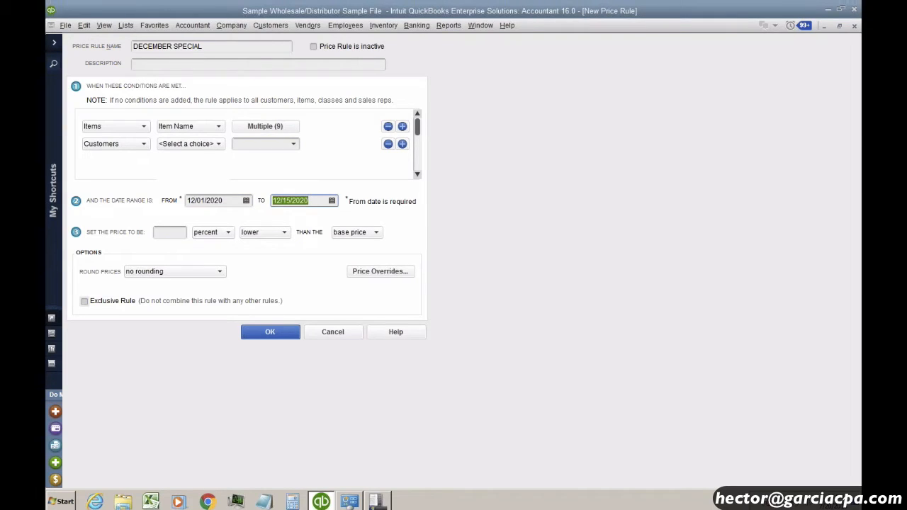
{"action": "key", "text": "r"}
{"action": "key", "text": "Tab"}
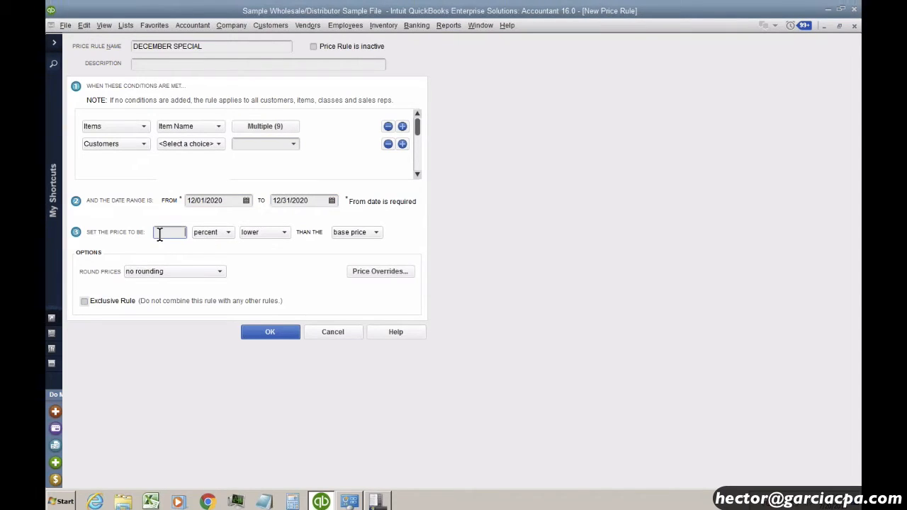
Set the price to be 10 percent lower than the base price, with prices rounded to .01
{"action": "key", "text": "Tab"}
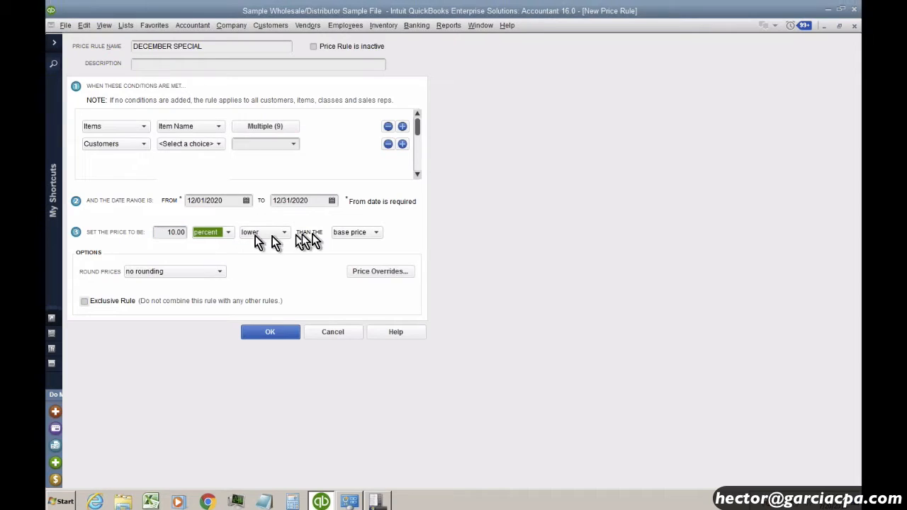
{"action": "left_click", "coordinate": [166, 275]}
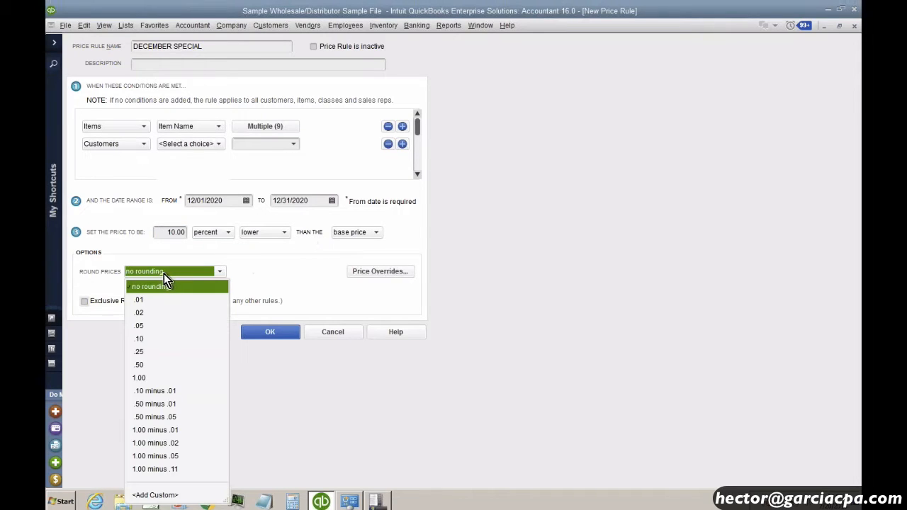
{"action": "left_click", "coordinate": [152, 299]}
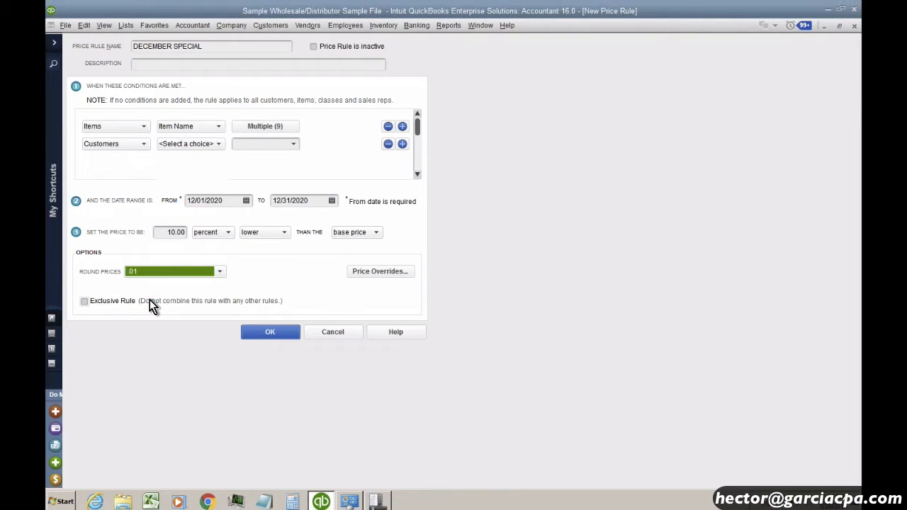
Save the DECEMBER SPECIAL price rule, and reopen it to review the customers it applies to
{"action": "left_click", "coordinate": [276, 330]}
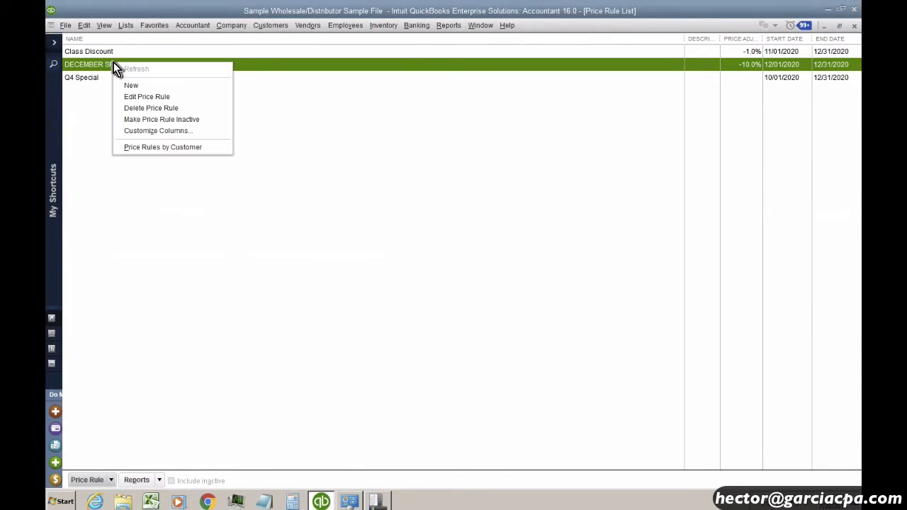
{"action": "left_click", "coordinate": [135, 98]}
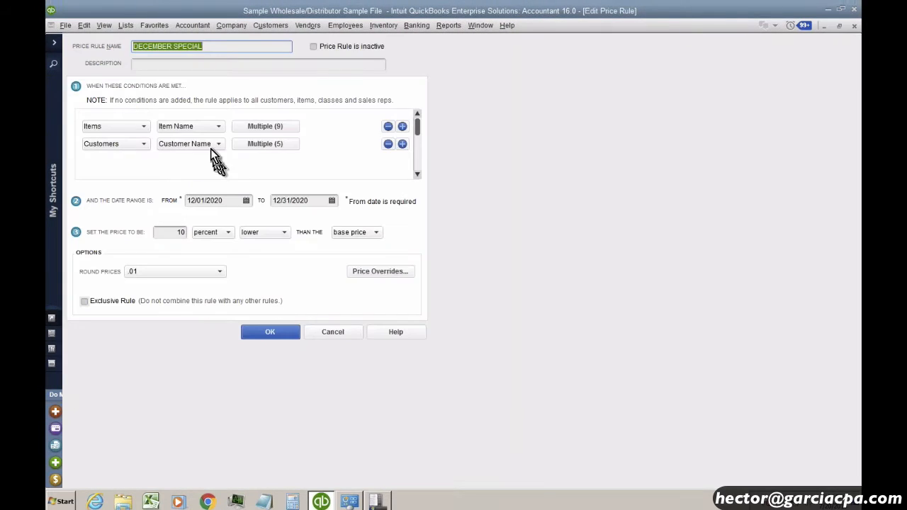
{"action": "left_click", "coordinate": [269, 145]}
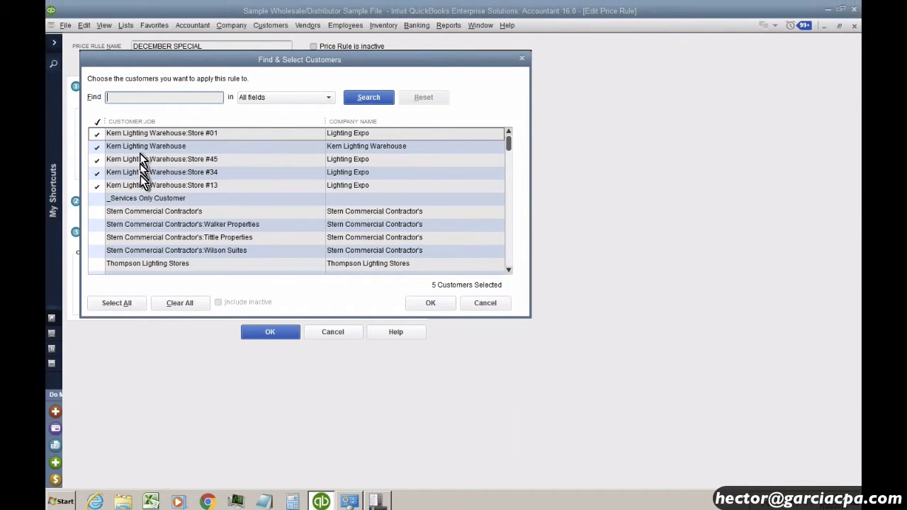
{"action": "left_click", "coordinate": [420, 301]}
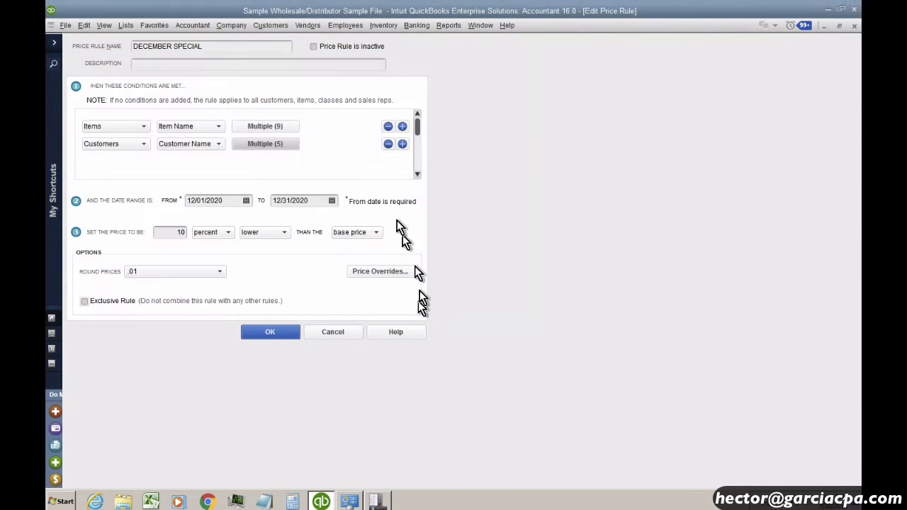
Review the price rule's selected items and date range, and accept the rule
{"action": "left_click", "coordinate": [281, 130]}
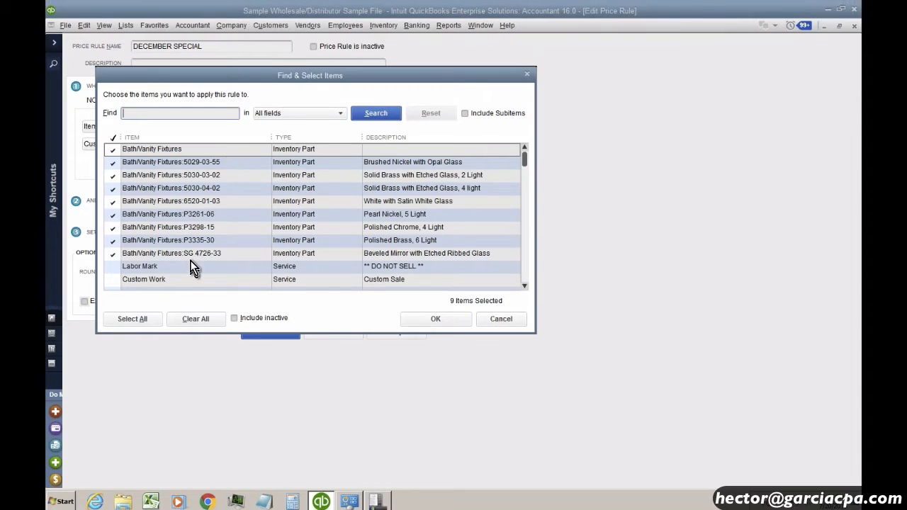
{"action": "left_click", "coordinate": [432, 320]}
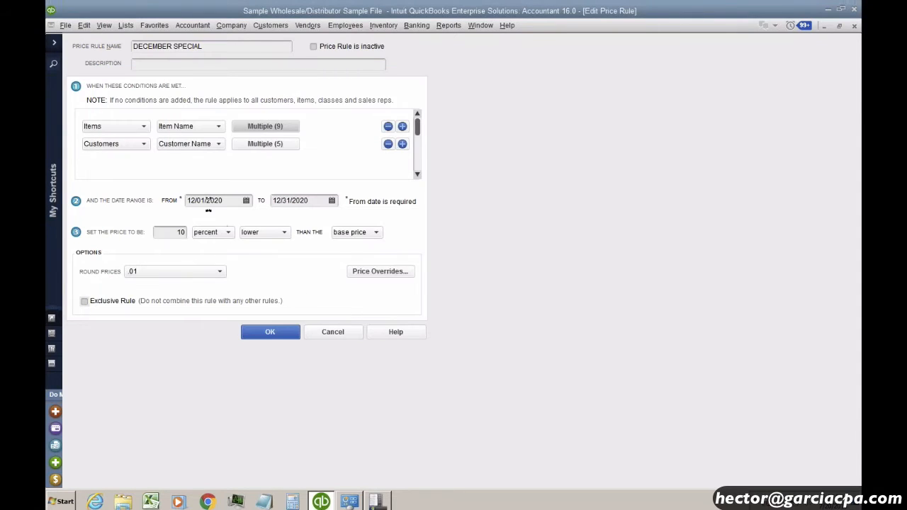
{"action": "left_click", "coordinate": [217, 200]}
{"action": "left_click", "coordinate": [316, 201]}
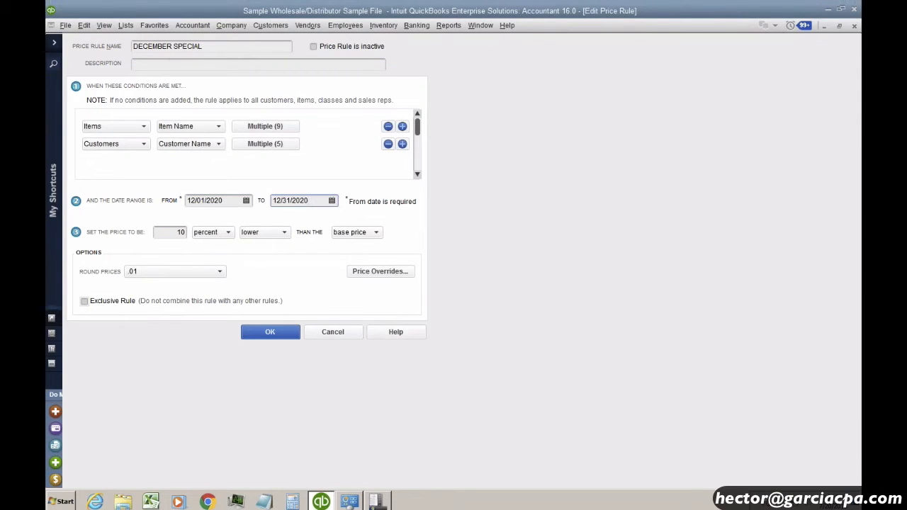
{"action": "key", "text": "Tab"}
{"action": "left_click", "coordinate": [276, 331]}
Fill a new invoice for _Services Only Customer with Bath/Vanity Fixtures item 5029-03-55 to check its price, and clear it
{"action": "key", "text": "ctrl+i"}
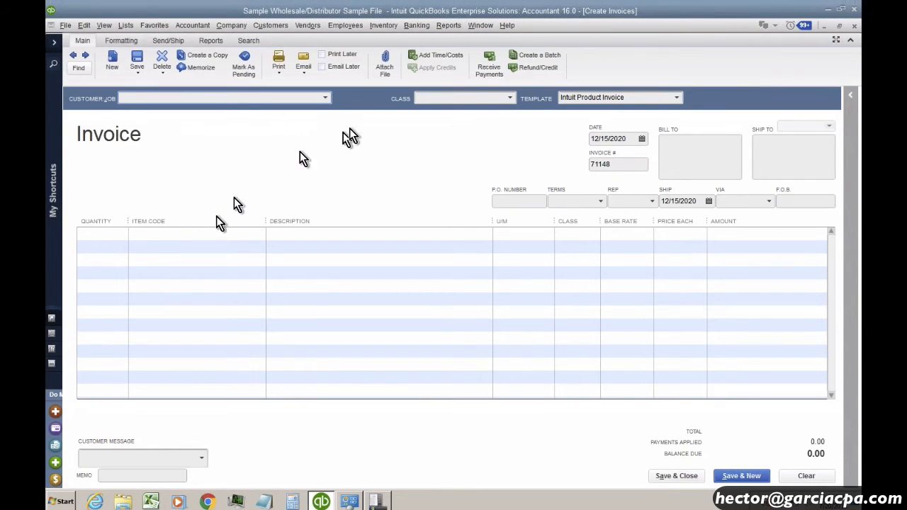
{"action": "left_click", "coordinate": [325, 98]}
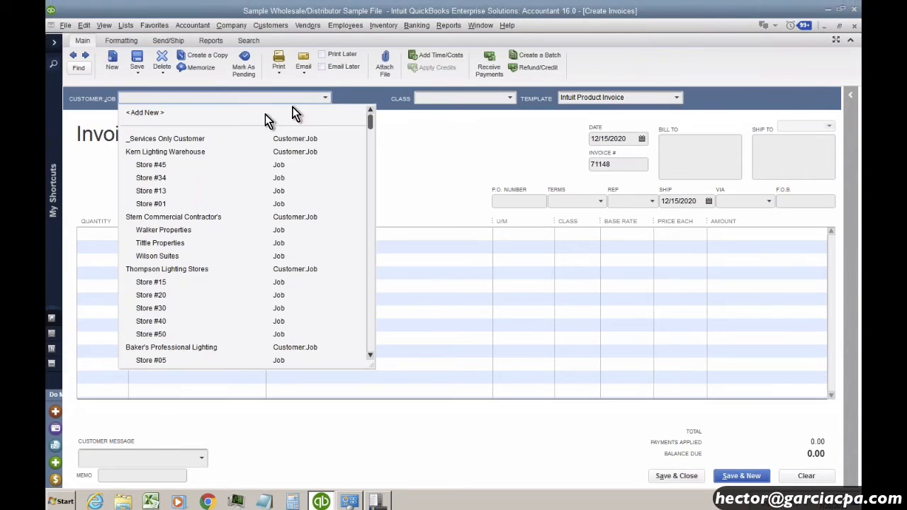
{"action": "left_click", "coordinate": [172, 139]}
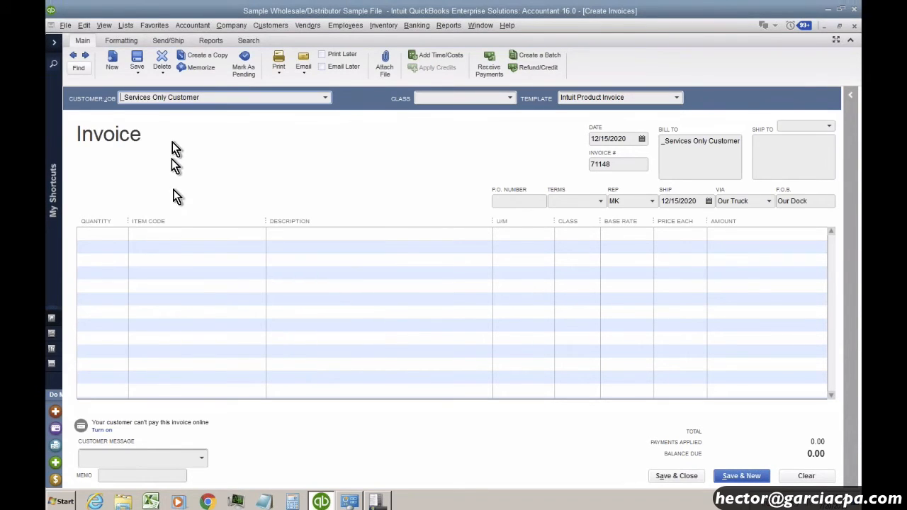
{"action": "left_click", "coordinate": [259, 234]}
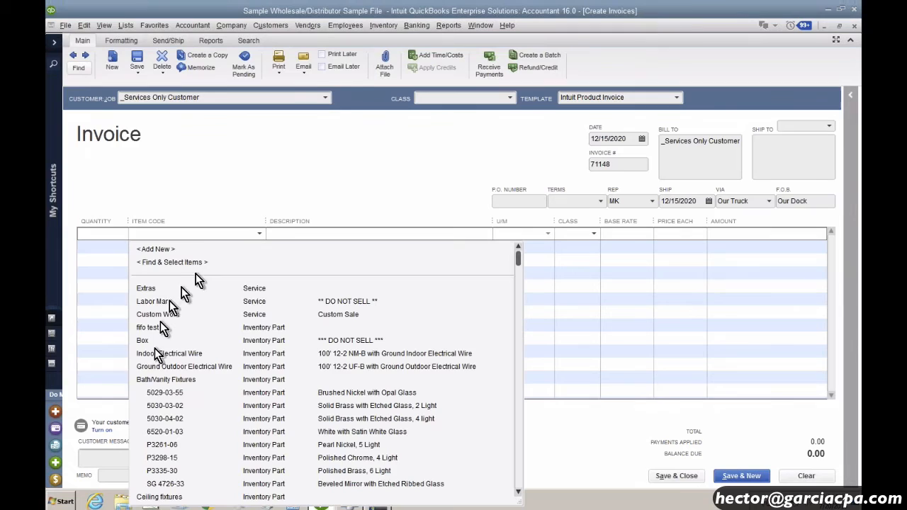
{"action": "left_click", "coordinate": [165, 394]}
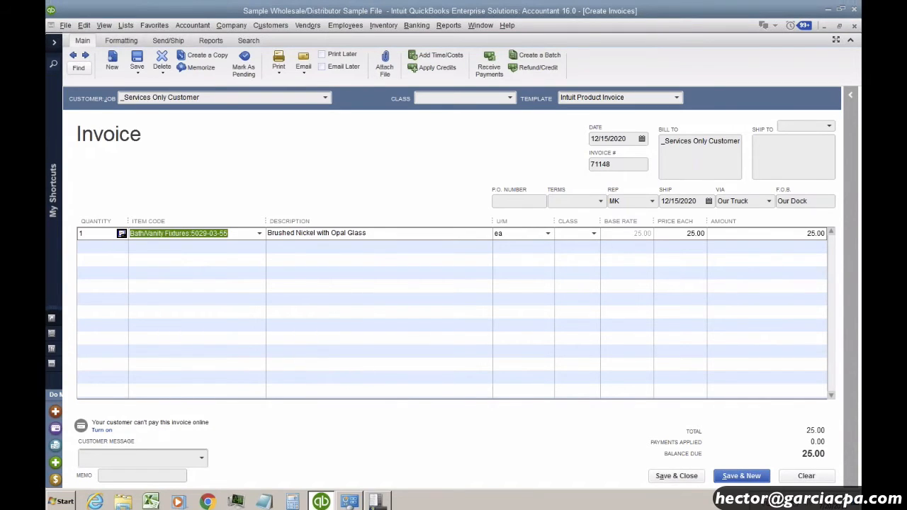
{"action": "left_click", "coordinate": [795, 482]}
Fill the invoice for Kern Lighting Warehouse Store #45 with Bath/Vanity Fixtures item 5029-03-55
{"action": "left_click", "coordinate": [326, 97]}
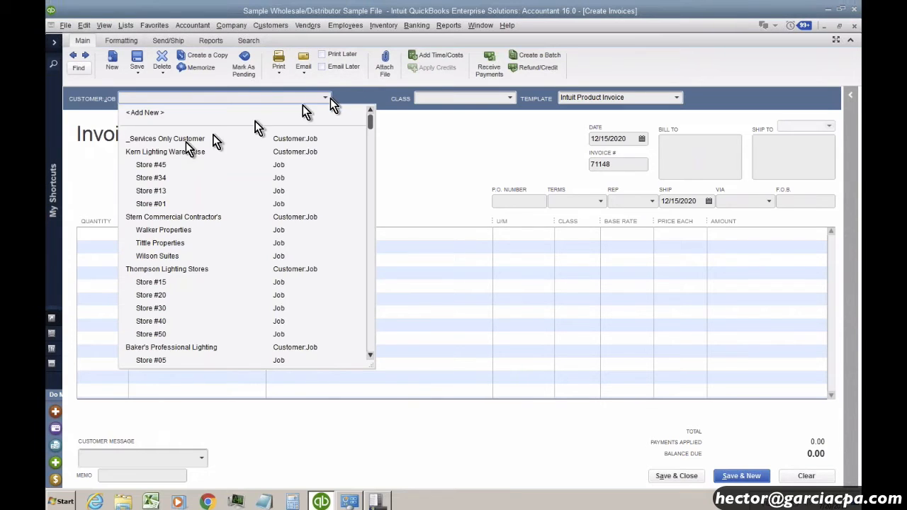
{"action": "left_click", "coordinate": [166, 165]}
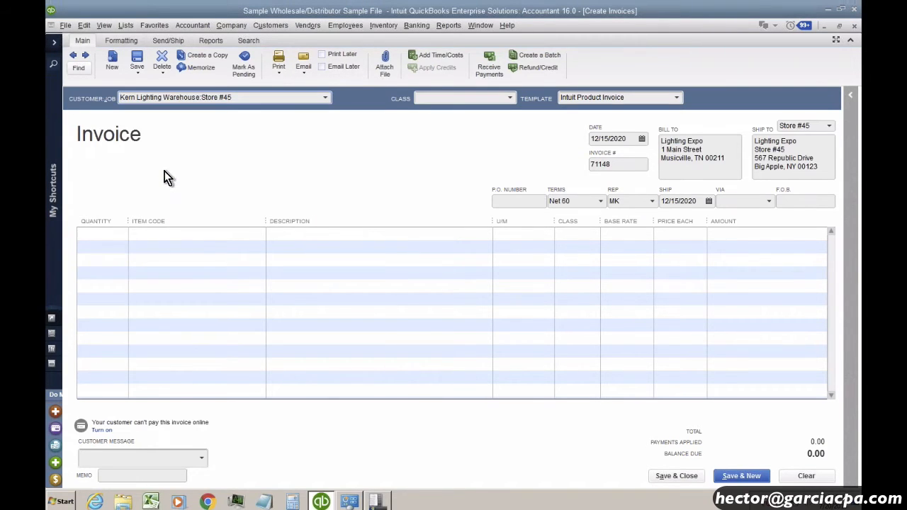
{"action": "left_click", "coordinate": [233, 240]}
{"action": "left_click", "coordinate": [259, 236]}
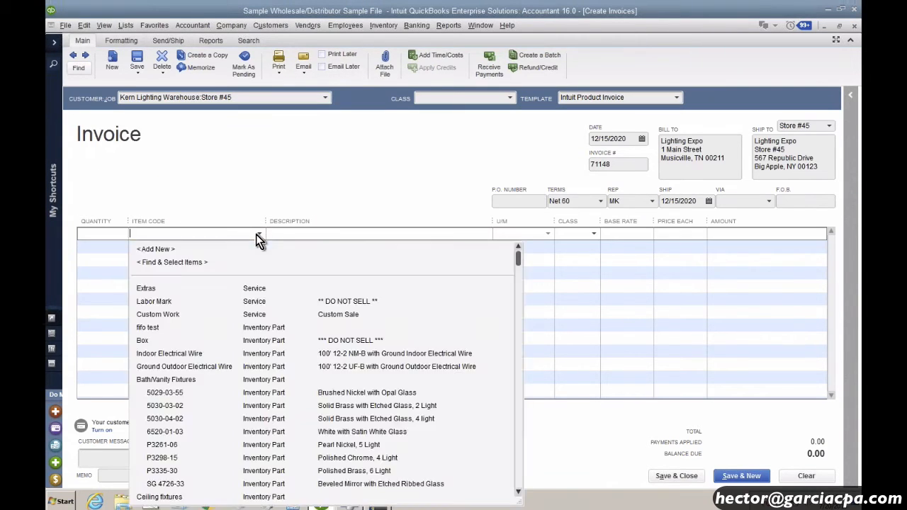
{"action": "left_click", "coordinate": [185, 393]}
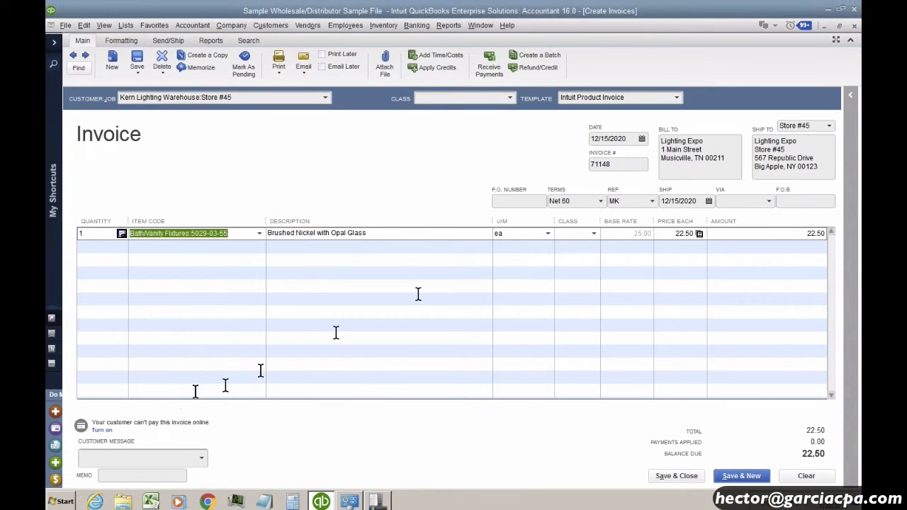
Examine the price rules applied to the invoice line's price, and clear the invoice
{"action": "left_click", "coordinate": [677, 237]}
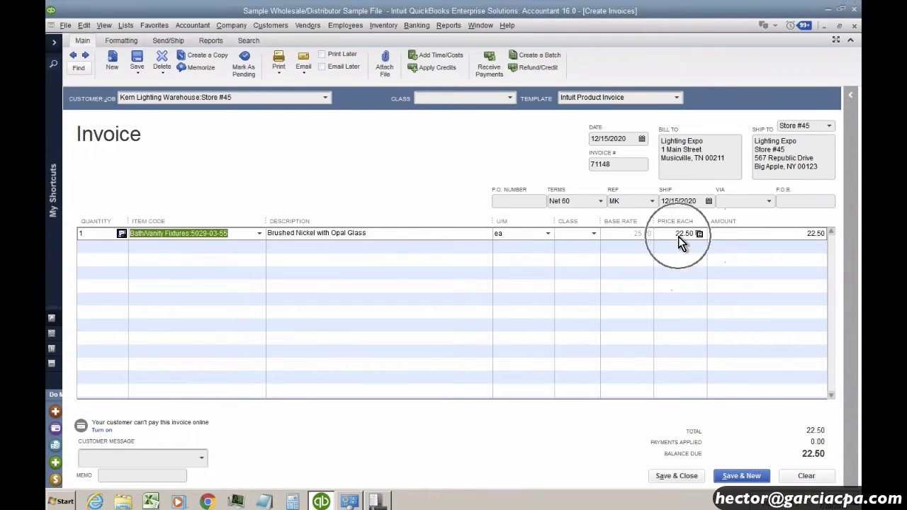
{"action": "left_click", "coordinate": [688, 237]}
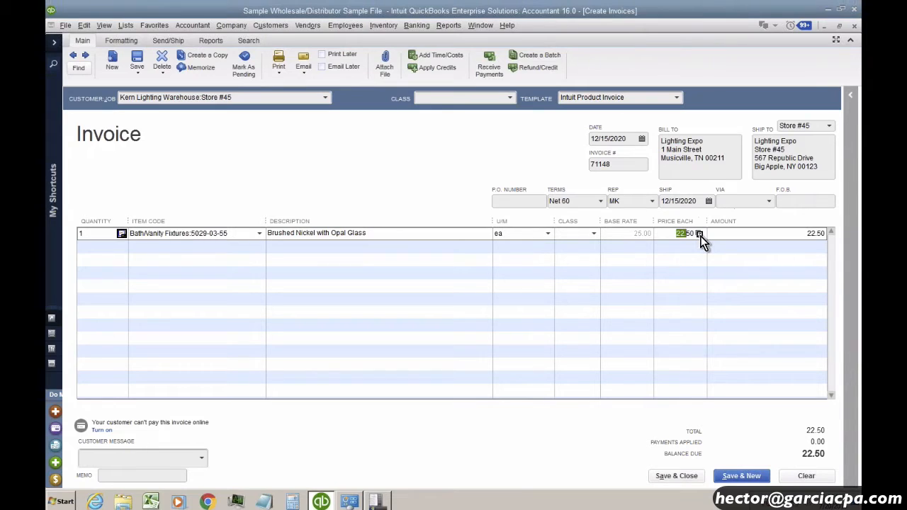
{"action": "left_click", "coordinate": [699, 235]}
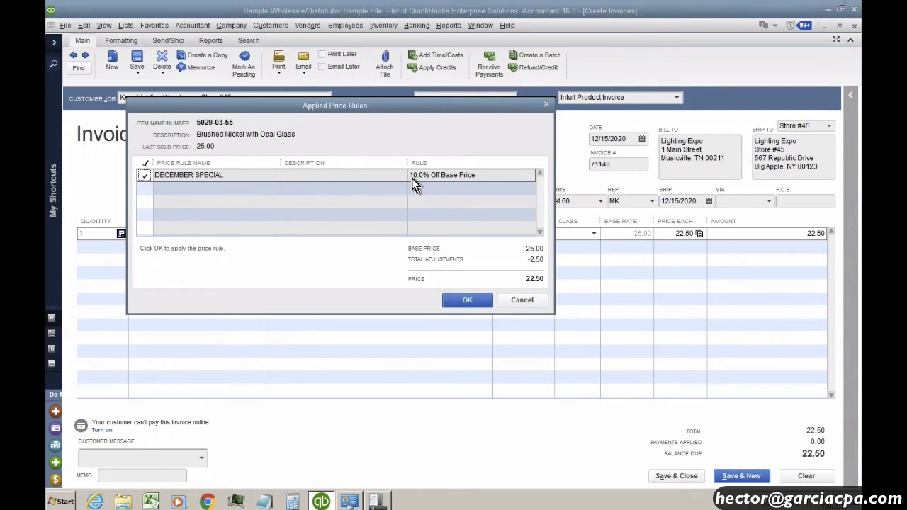
{"action": "left_click", "coordinate": [468, 300]}
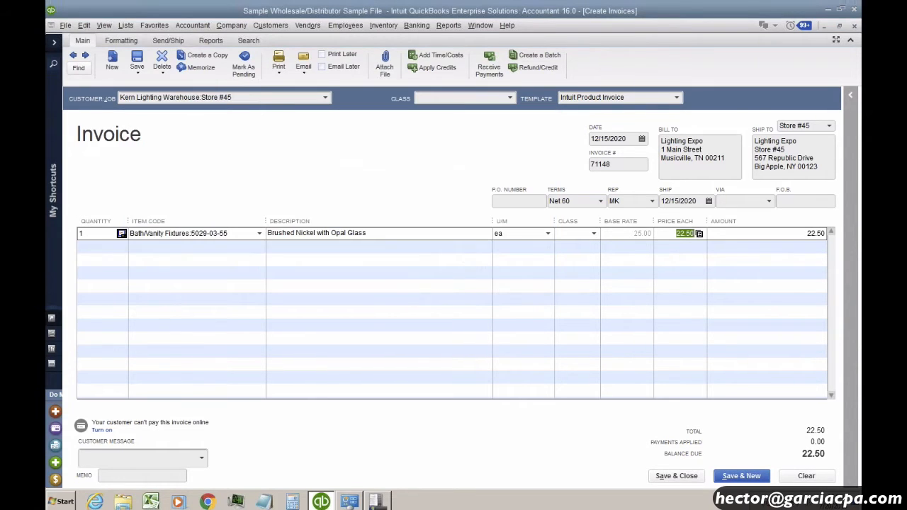
{"action": "left_click", "coordinate": [816, 481]}
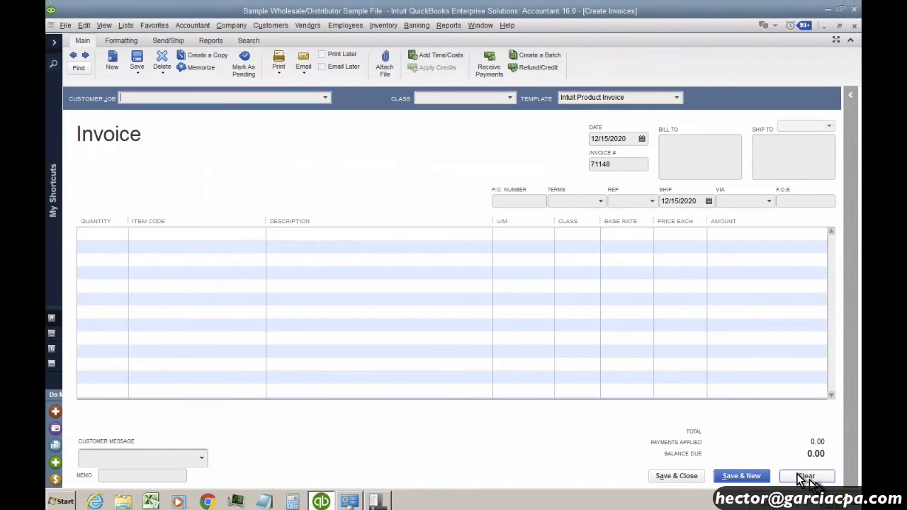
Open the DECEMBER SPECIAL price rule from the price rule list for editing and add a Sales Reps condition for MK
{"action": "left_click", "coordinate": [85, 25]}
{"action": "mouse_move", "coordinate": [125, 25]}
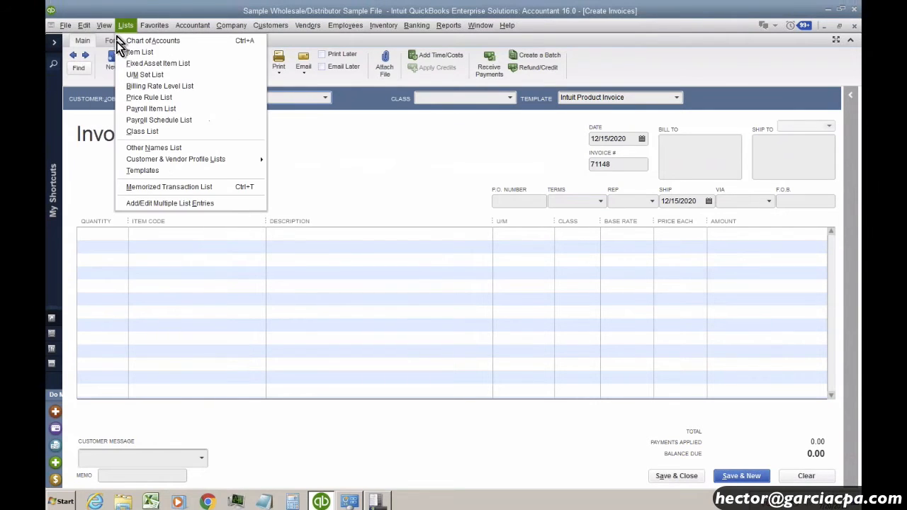
{"action": "left_click", "coordinate": [138, 98]}
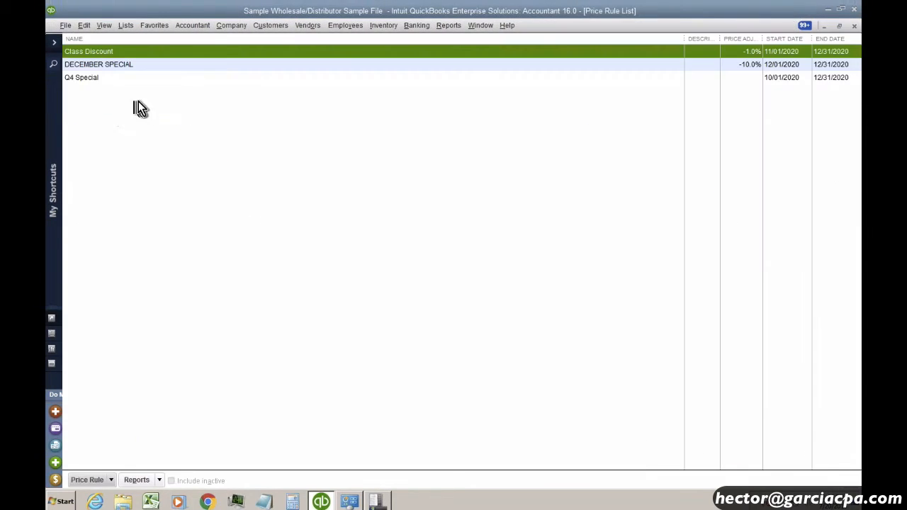
{"action": "right_click", "coordinate": [111, 66]}
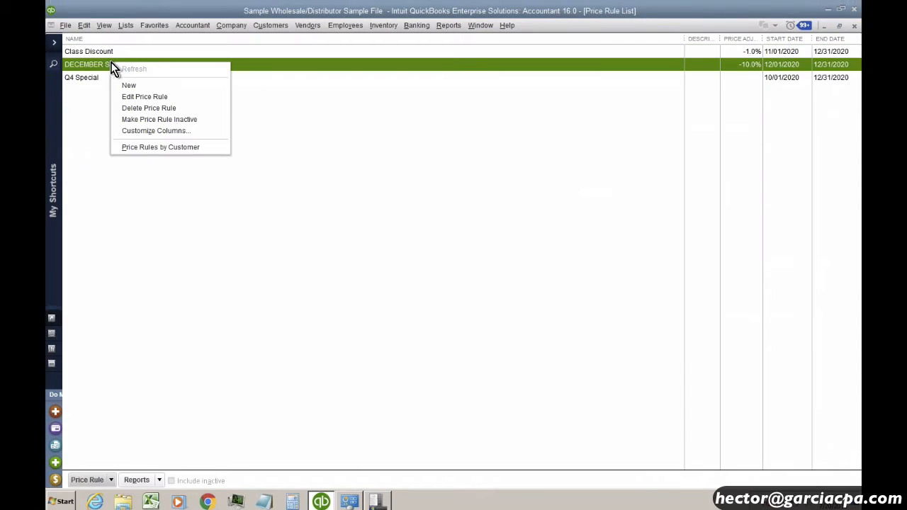
{"action": "left_click", "coordinate": [138, 98]}
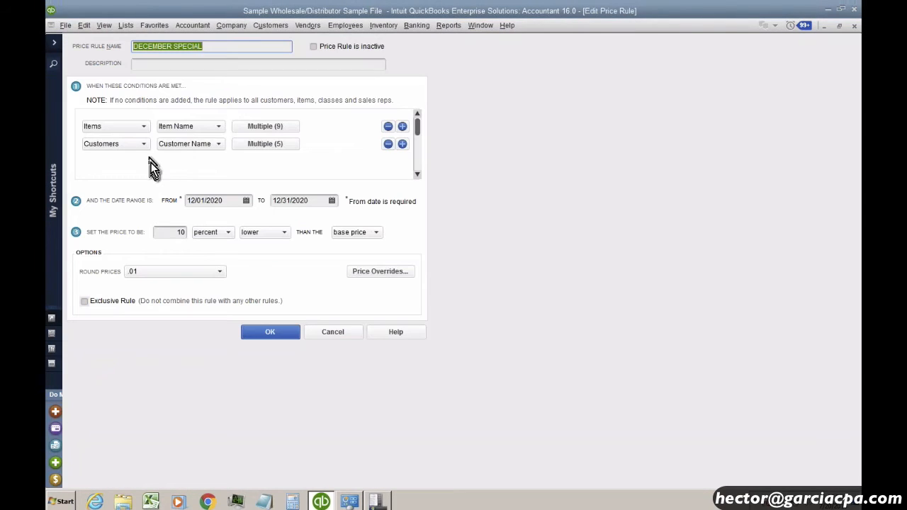
{"action": "left_click", "coordinate": [401, 145]}
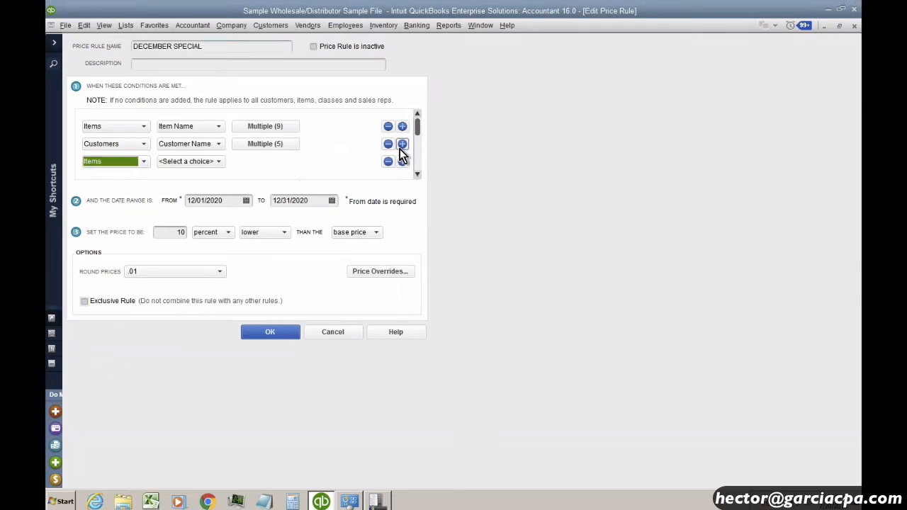
{"action": "left_click", "coordinate": [141, 162]}
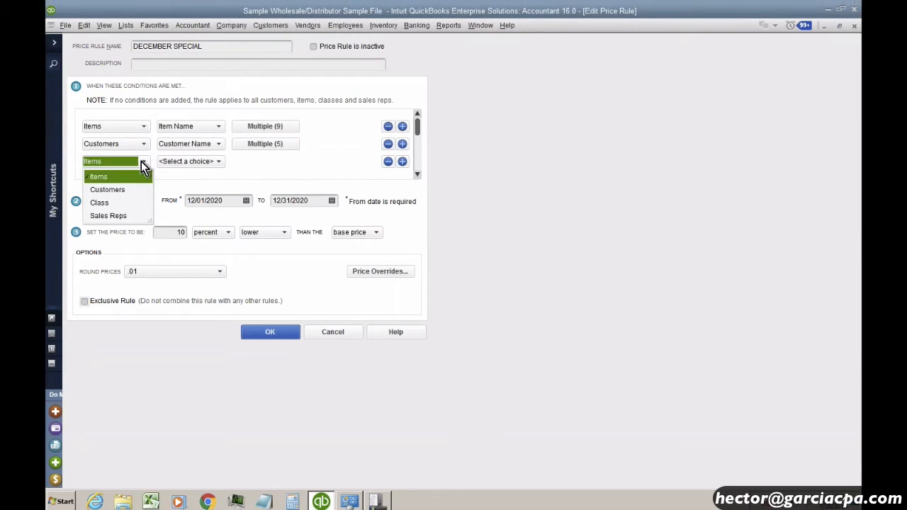
{"action": "left_click", "coordinate": [119, 216]}
{"action": "left_click", "coordinate": [219, 162]}
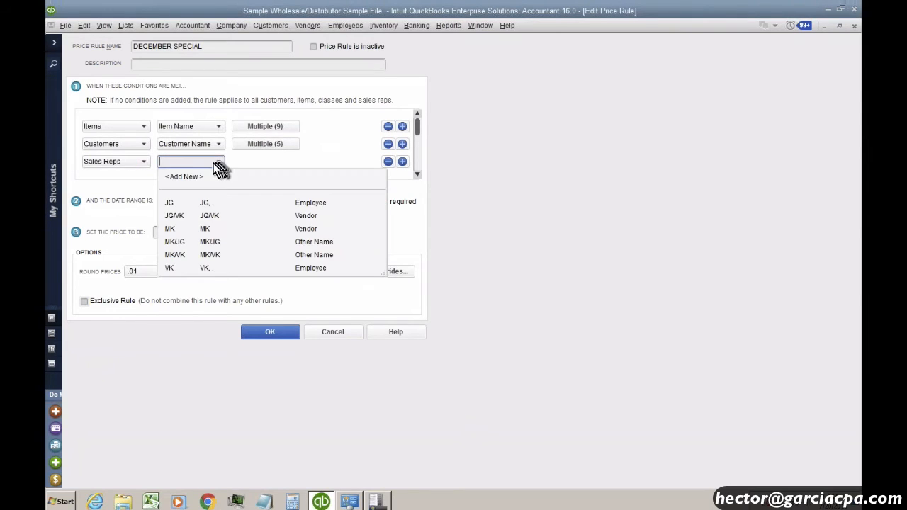
{"action": "left_click", "coordinate": [180, 228]}
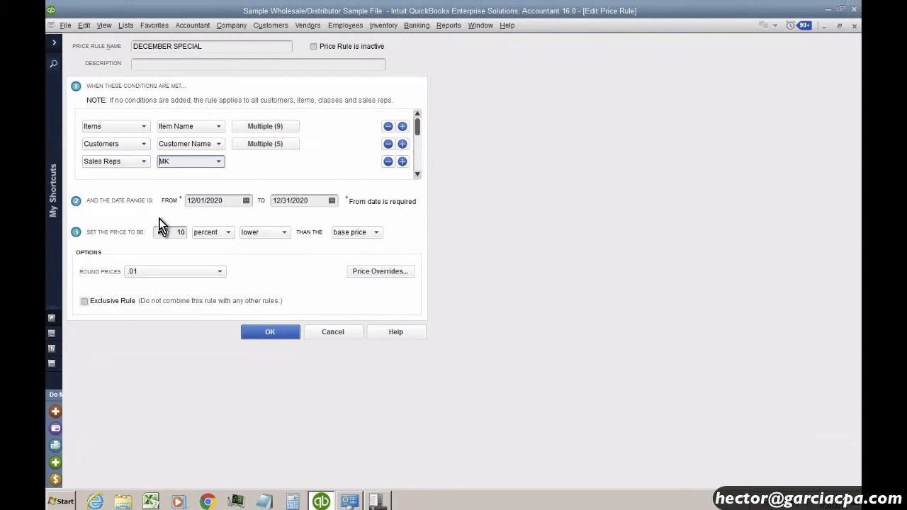
{"action": "left_click_drag", "start_coordinate": [179, 165], "coordinate": [138, 161]}
Set the price rule's reduction to 25 percent and save the rule
{"action": "double_click", "coordinate": [179, 232]}
{"action": "type", "text": "25"}
{"action": "key", "text": "Tab"}
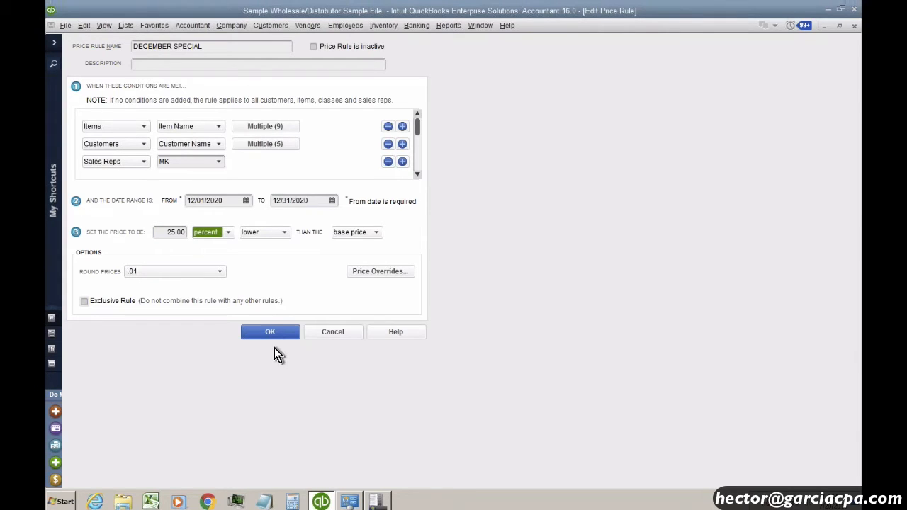
{"action": "left_click", "coordinate": [271, 329]}
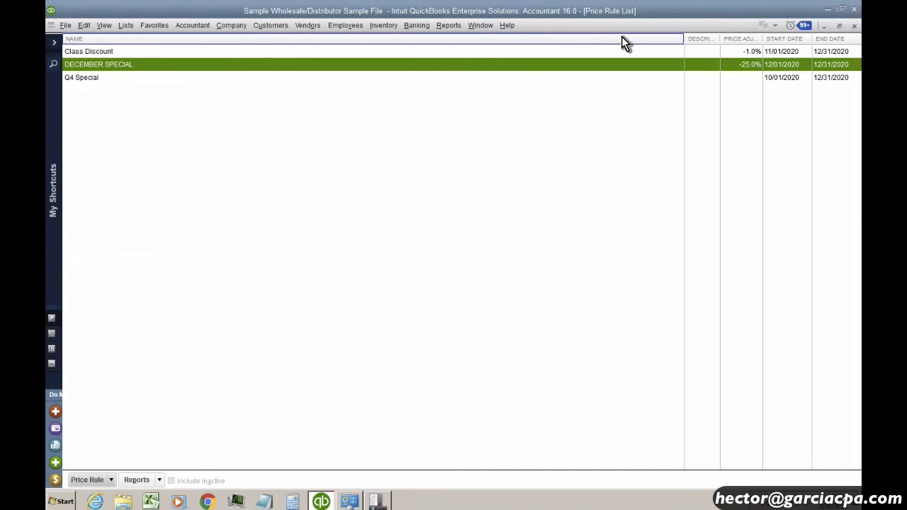
Start an invoice for Kern Lighting Warehouse Store #45 with Bath/Vanity Fixtures item 5029-03-55 to test the discounted price
{"action": "key", "text": "ctrl+i"}
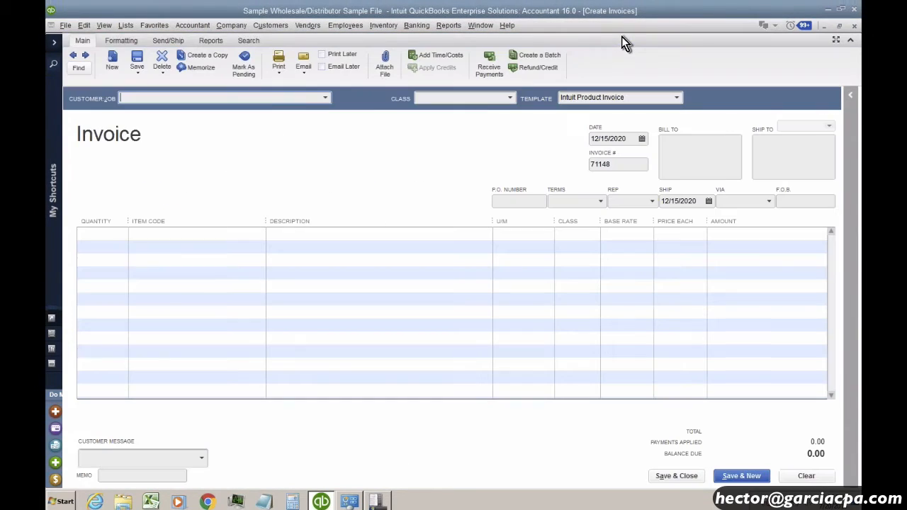
{"action": "left_click", "coordinate": [327, 99]}
{"action": "left_click", "coordinate": [157, 168]}
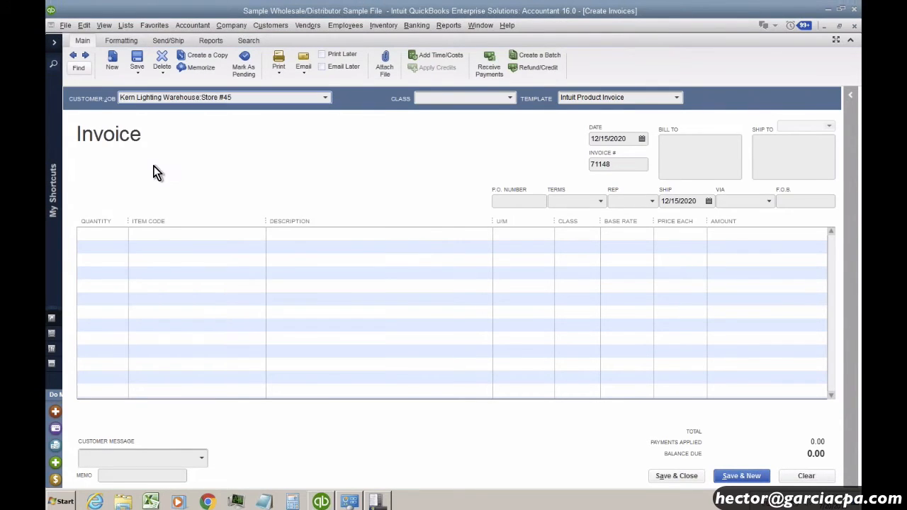
{"action": "left_click", "coordinate": [173, 233]}
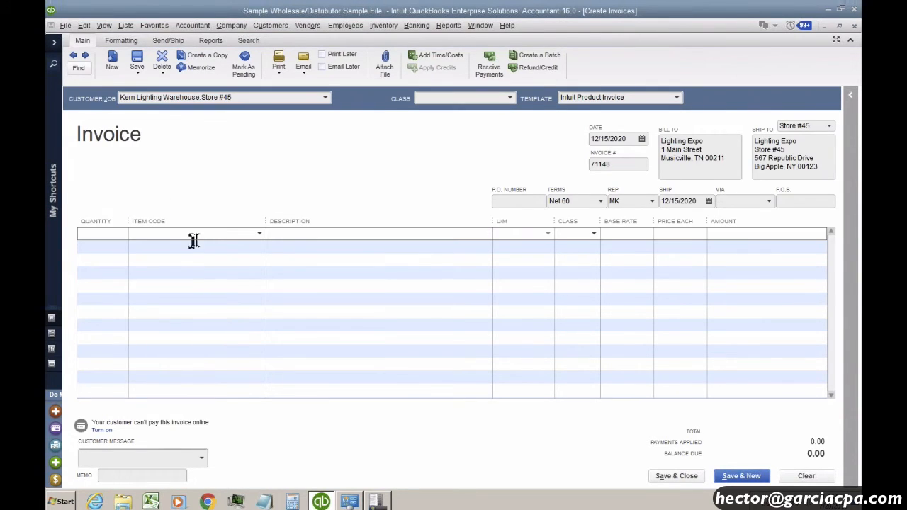
{"action": "left_click", "coordinate": [259, 234]}
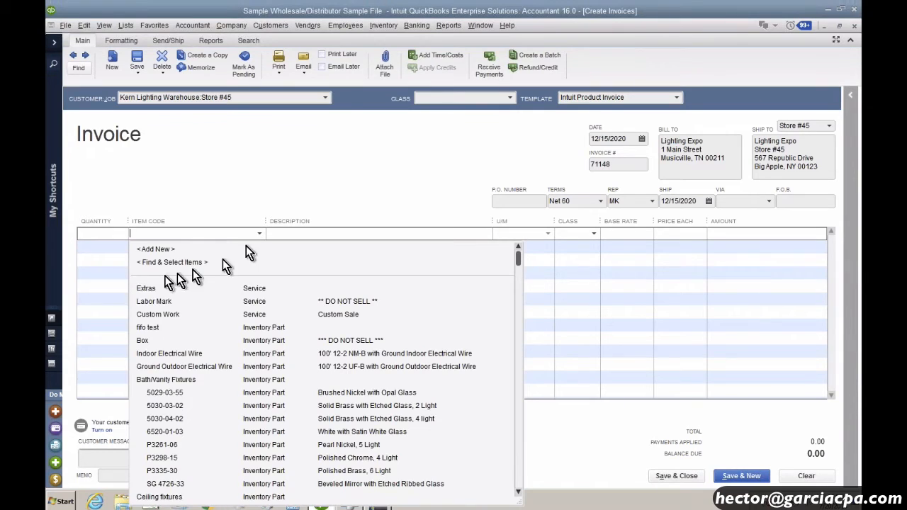
{"action": "left_click", "coordinate": [164, 391]}
{"action": "left_click", "coordinate": [644, 236]}
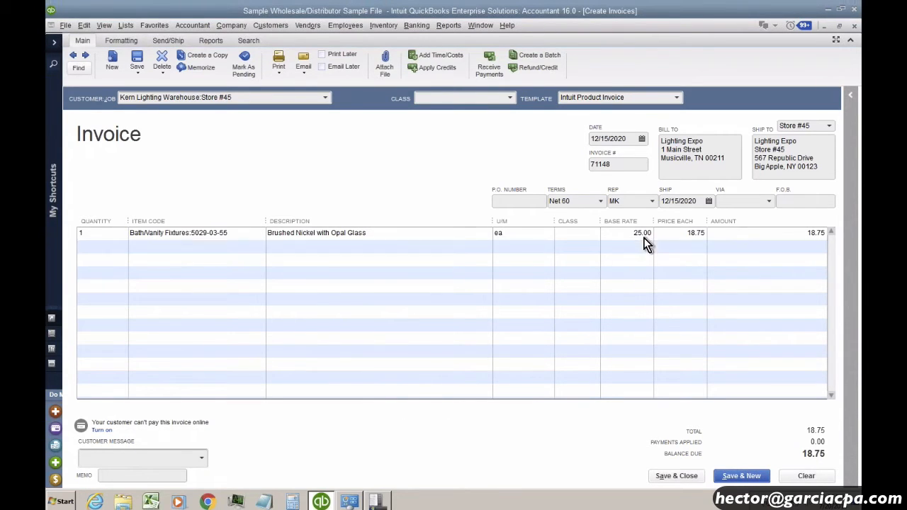
Change the invoice's sales rep to JG to compare the line's price, and set the rep back to MK
{"action": "left_click", "coordinate": [649, 202]}
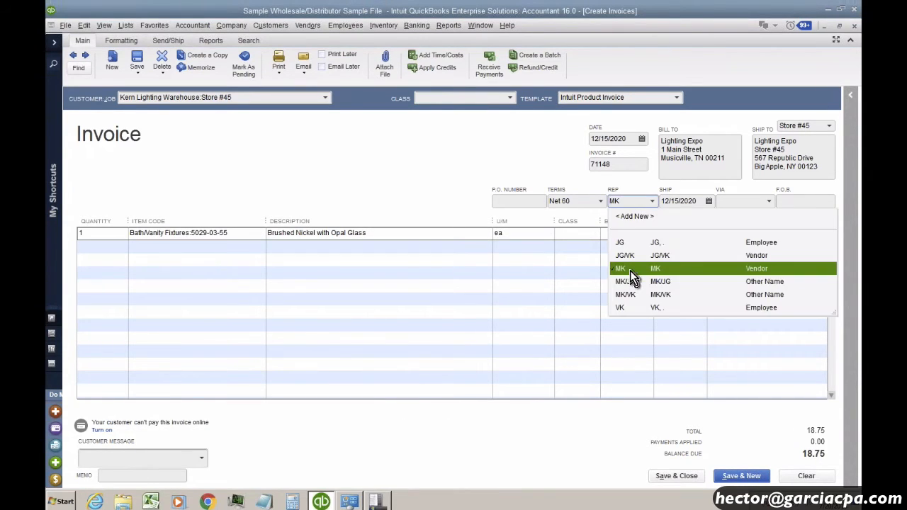
{"action": "left_click", "coordinate": [630, 269]}
{"action": "left_click", "coordinate": [682, 234]}
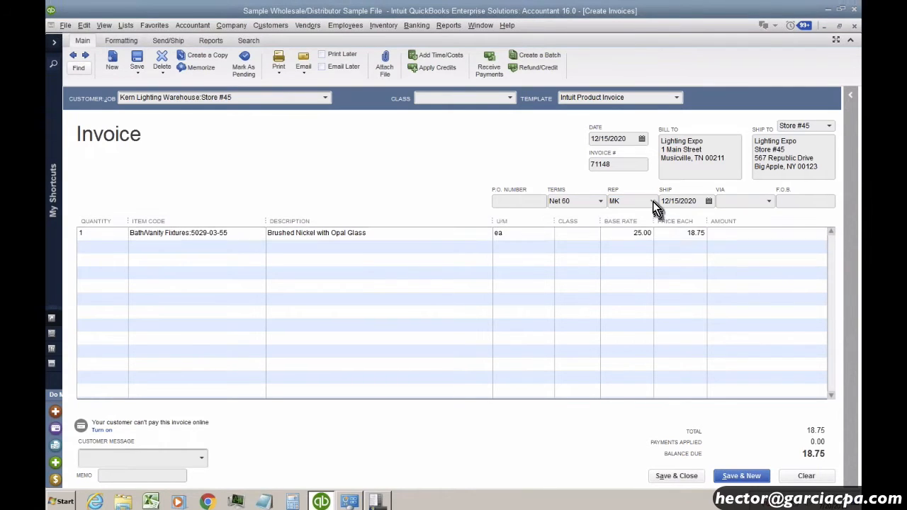
{"action": "left_click", "coordinate": [652, 202]}
{"action": "left_click", "coordinate": [625, 240]}
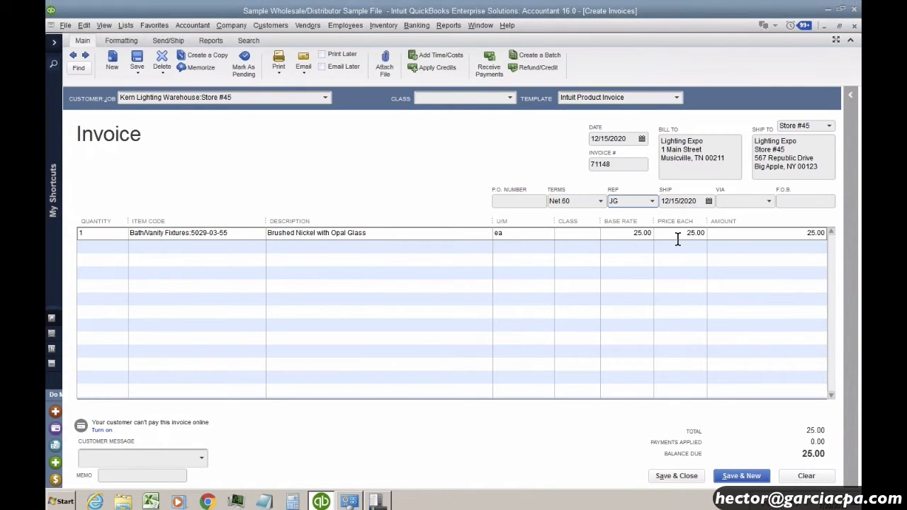
{"action": "left_click", "coordinate": [677, 236]}
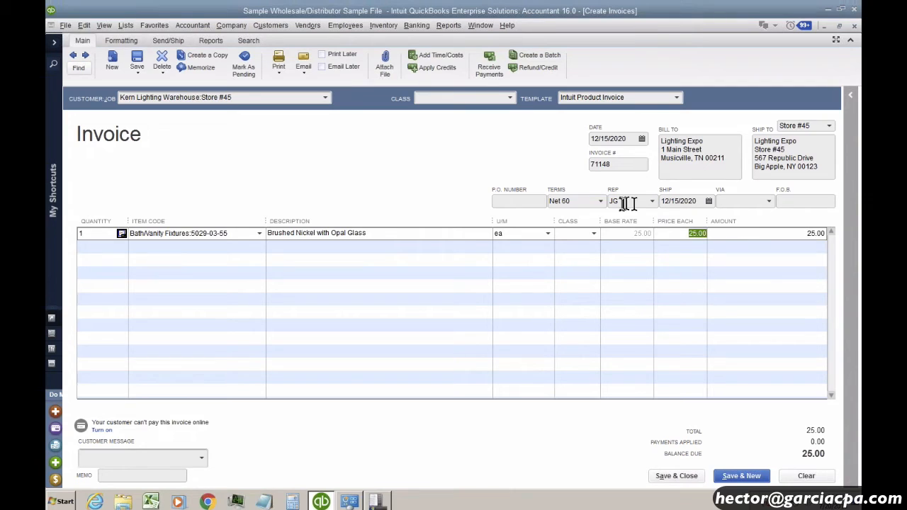
{"action": "left_click", "coordinate": [651, 202]}
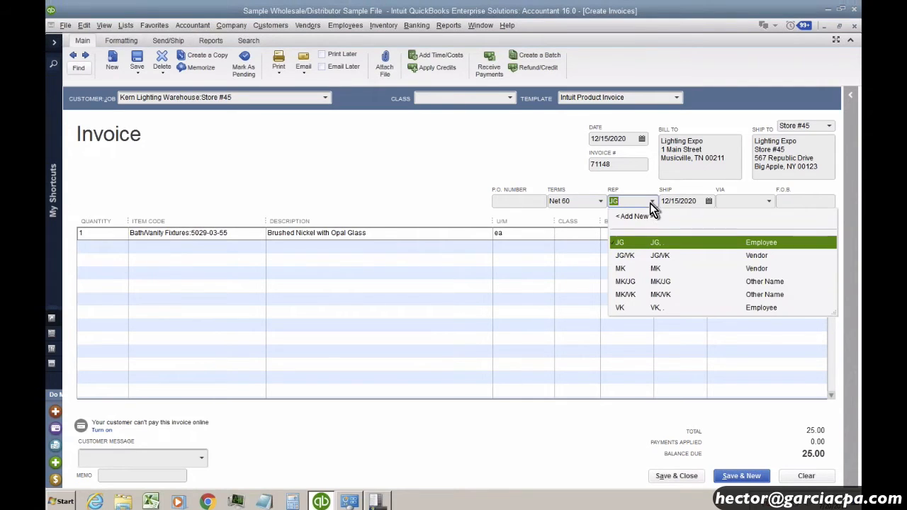
{"action": "left_click", "coordinate": [630, 268]}
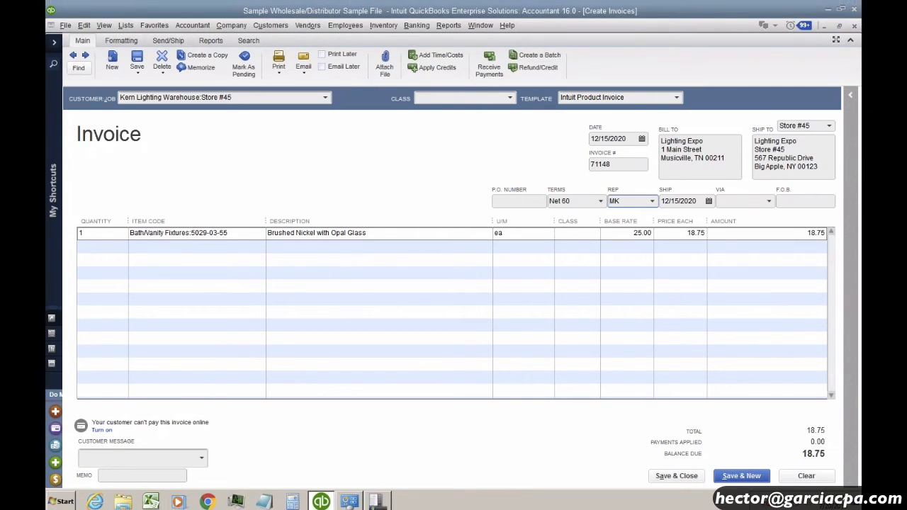
Examine the price rules applied to the line for item 5029-03-55, and clear the invoice
{"action": "left_click", "coordinate": [678, 235]}
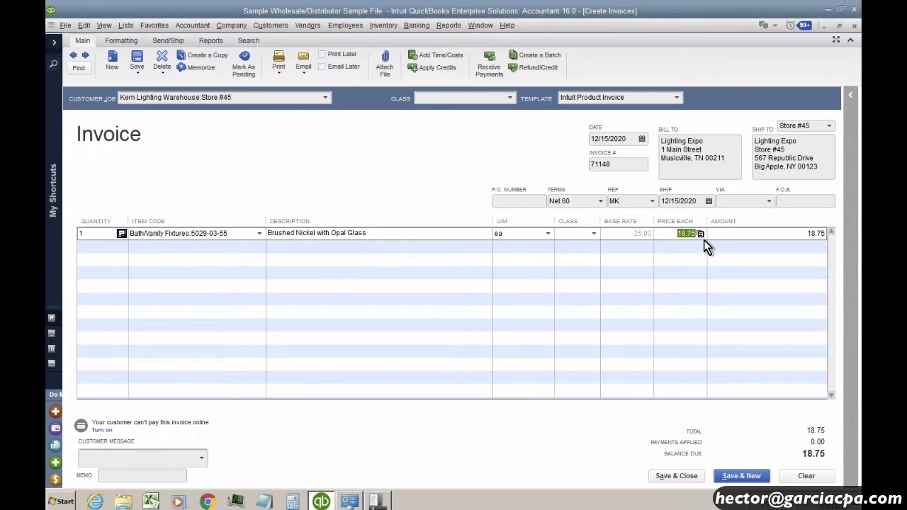
{"action": "left_click", "coordinate": [701, 235]}
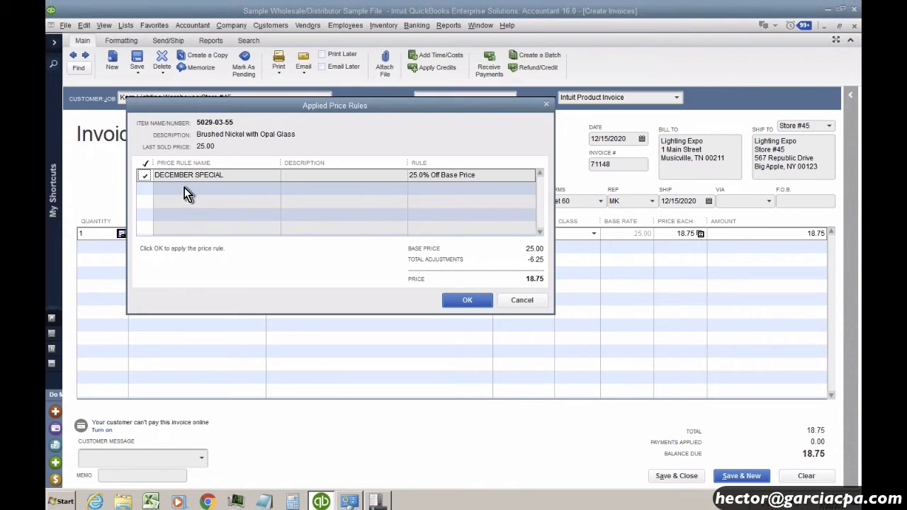
{"action": "left_click", "coordinate": [468, 300]}
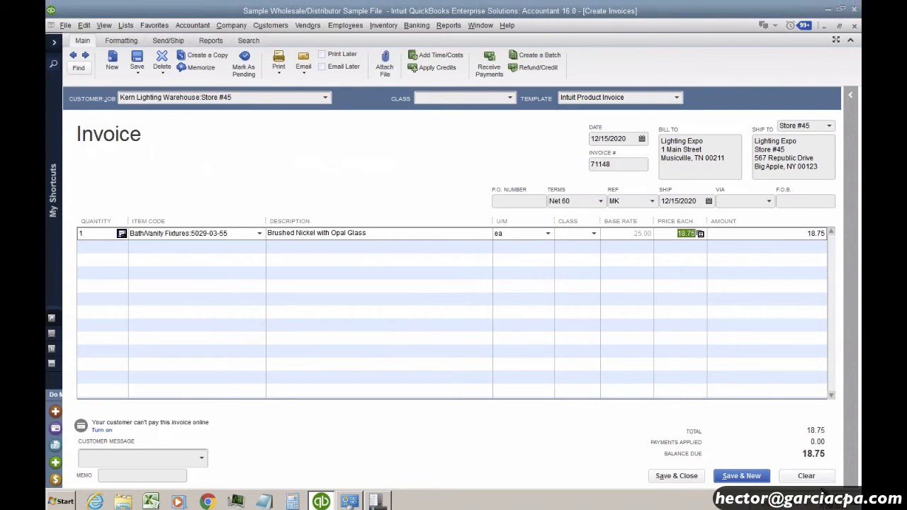
{"action": "left_click", "coordinate": [808, 477]}
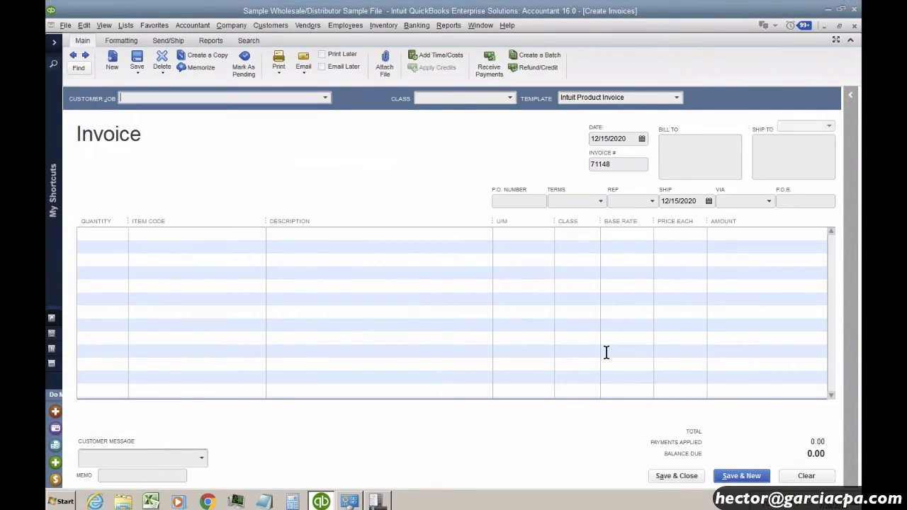
Create a new price rule from the price rule list and name it BEST DEAL
{"action": "left_click", "coordinate": [125, 26]}
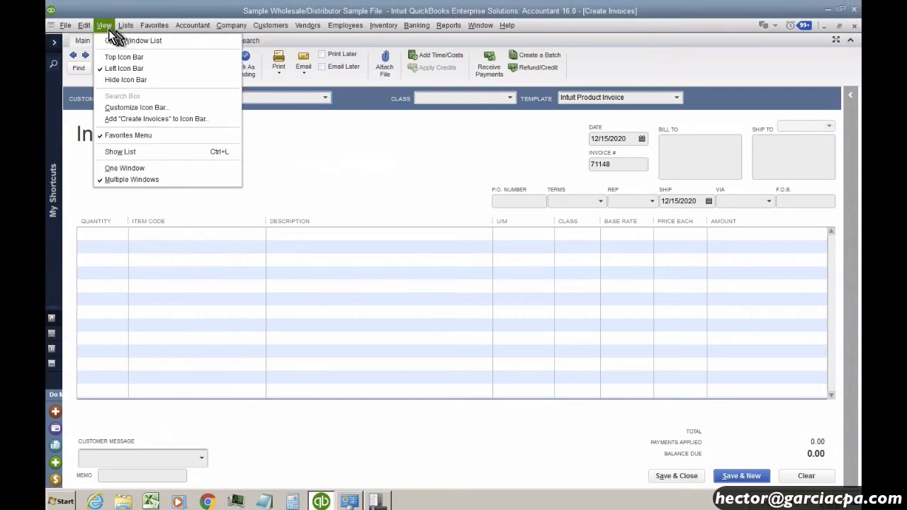
{"action": "left_click", "coordinate": [147, 97]}
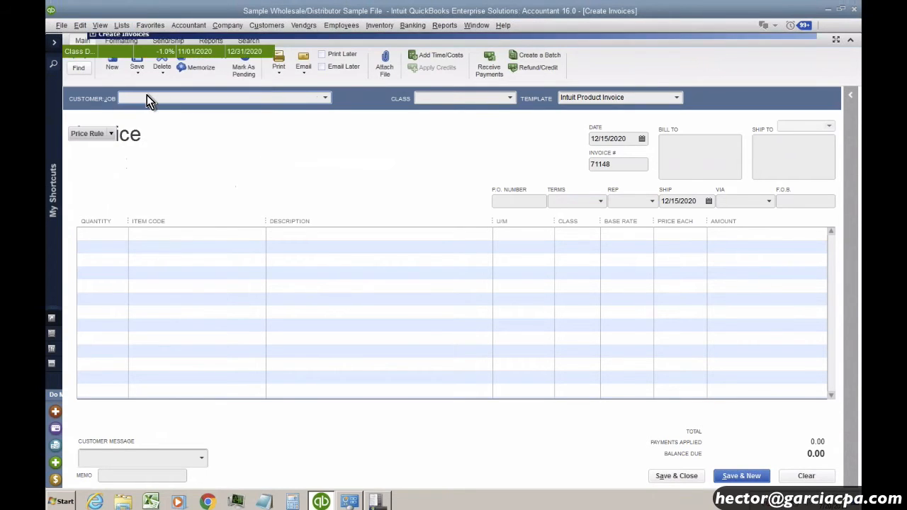
{"action": "left_click", "coordinate": [103, 478]}
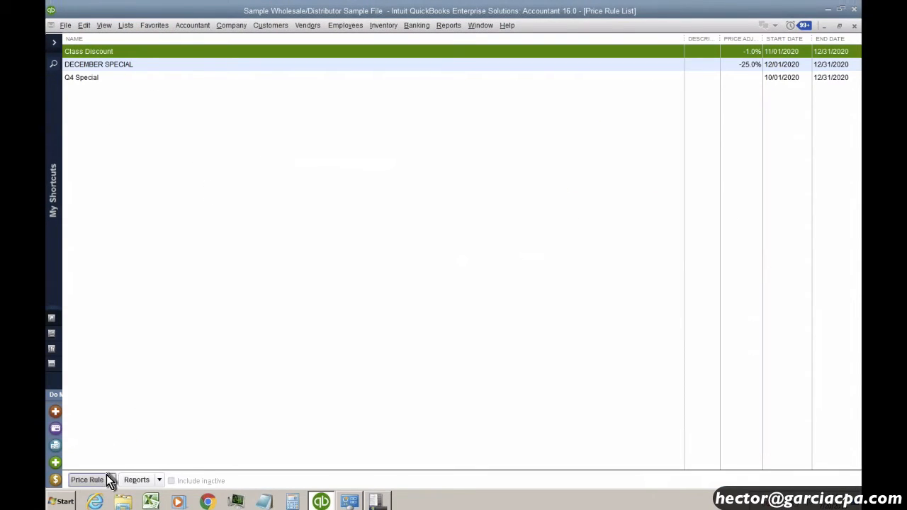
{"action": "left_click", "coordinate": [92, 358]}
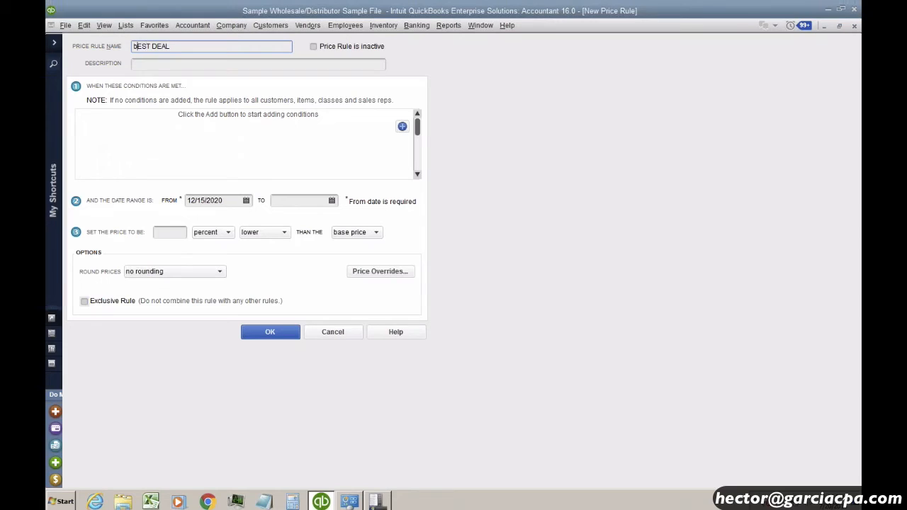
{"action": "key", "text": "BackSpace"}
{"action": "type", "text": "b"}
{"action": "key", "text": "BackSpace"}
{"action": "type", "text": "B"}
Set the BEST DEAL rule's date range from 12/01/2020 to 12/31/2020
{"action": "left_click", "coordinate": [225, 200]}
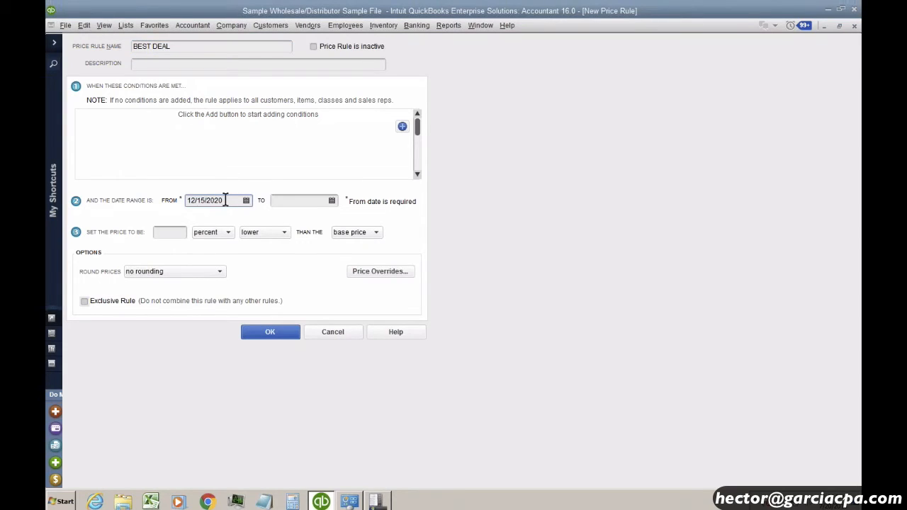
{"action": "key", "text": "m"}
{"action": "left_click", "coordinate": [279, 200]}
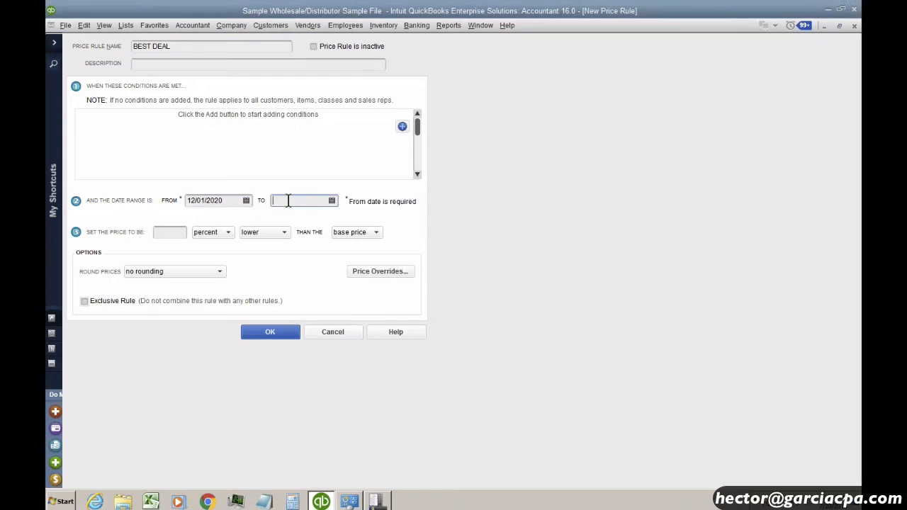
{"action": "key", "text": "h"}
Add a Sales Reps condition for VK to the BEST DEAL price rule
{"action": "left_click", "coordinate": [401, 127]}
{"action": "left_click", "coordinate": [125, 127]}
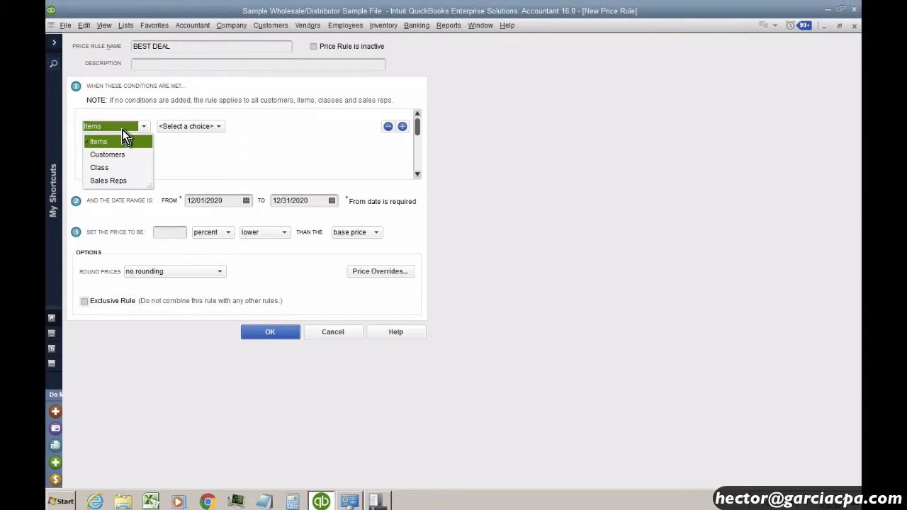
{"action": "left_click", "coordinate": [112, 181]}
{"action": "left_click", "coordinate": [219, 127]}
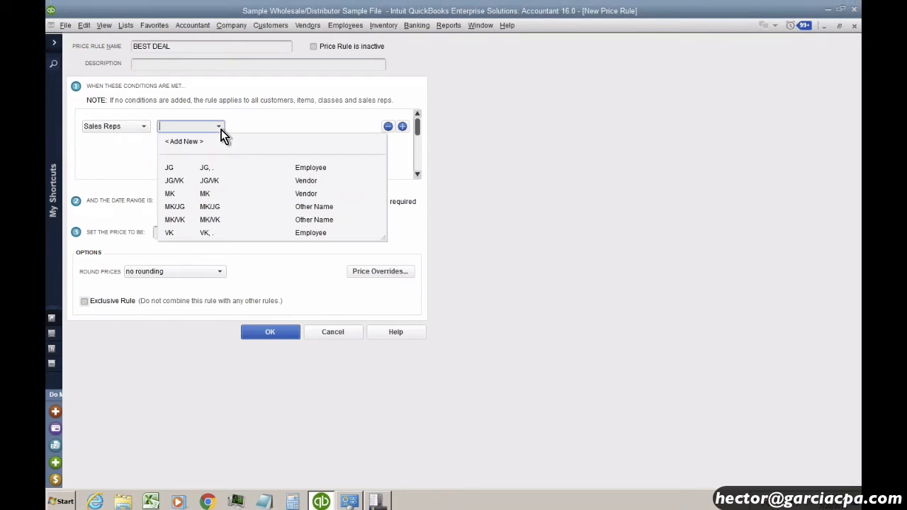
{"action": "left_click", "coordinate": [175, 233]}
{"action": "left_click_drag", "start_coordinate": [182, 128], "coordinate": [83, 121]}
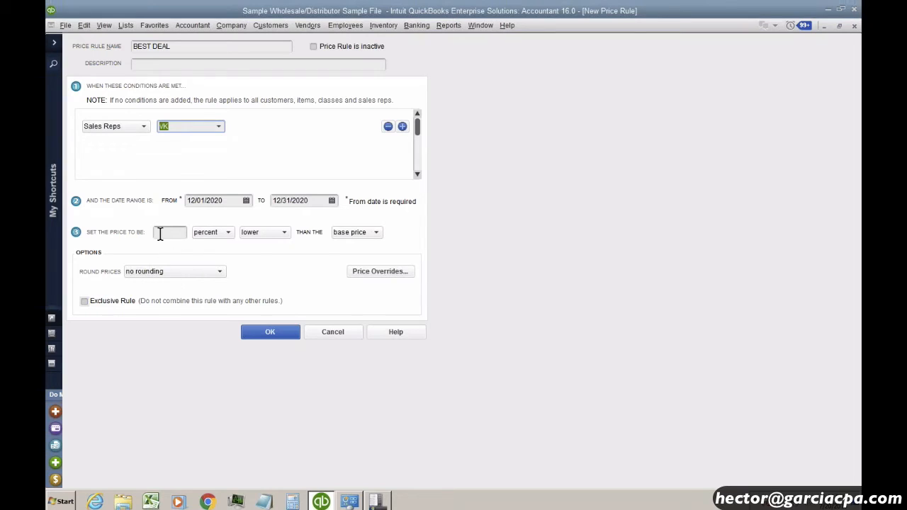
Open the rule's price overrides and set custom prices of 12 for Bath/Vanity Fixtures 5029-03-55 and 38 for 5030-03-02
{"action": "left_click", "coordinate": [376, 278]}
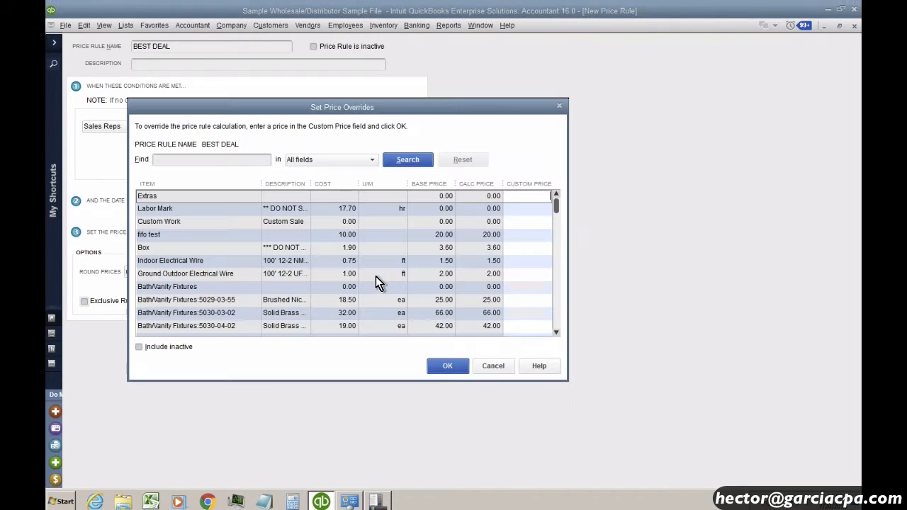
{"action": "left_click", "coordinate": [557, 333]}
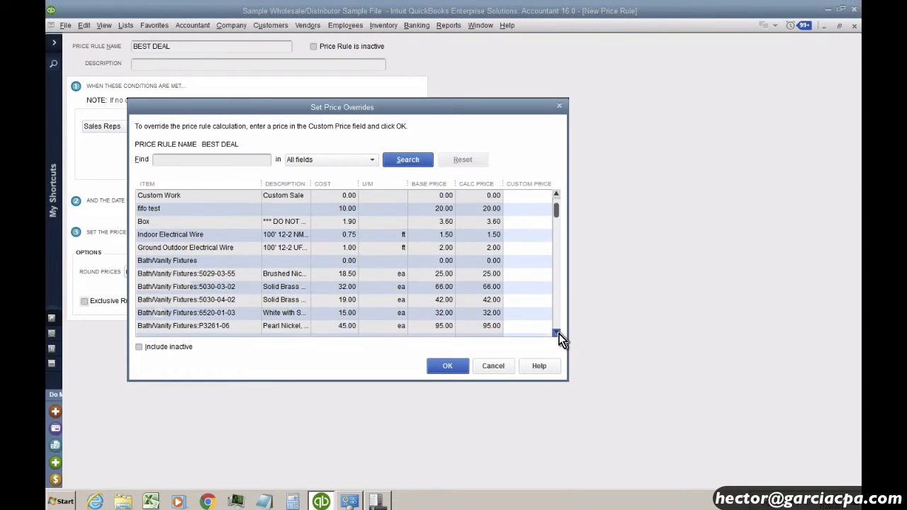
{"action": "left_click", "coordinate": [517, 261]}
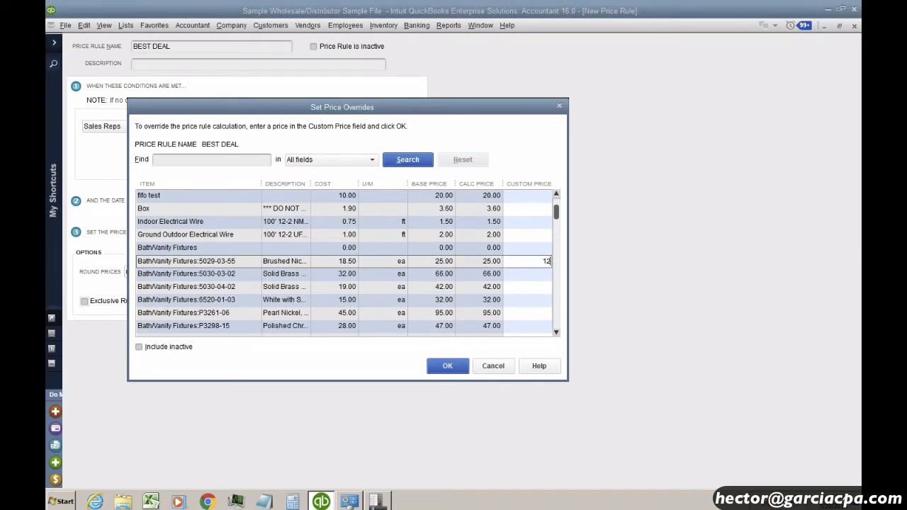
{"action": "type", "text": "12"}
{"action": "key", "text": "Tab"}
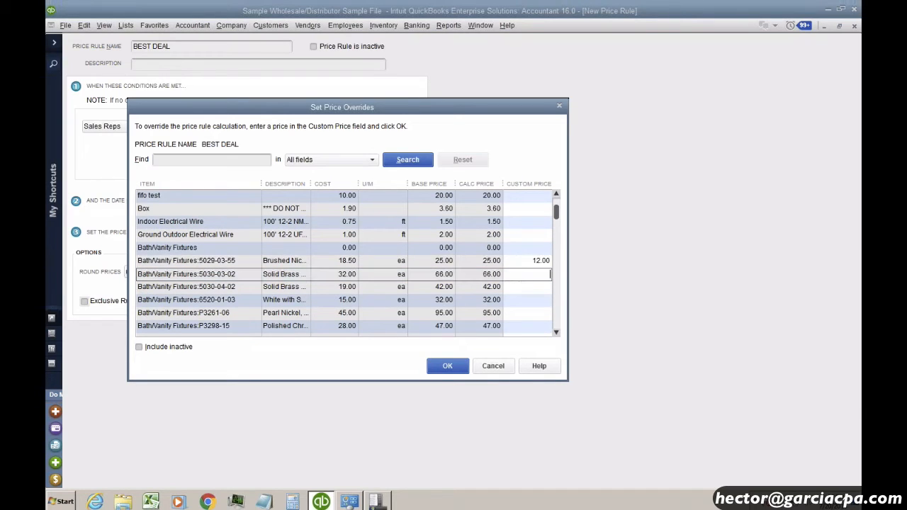
{"action": "type", "text": "38"}
Set custom prices of 28 for 5030-04-02, 23 for 6520-01-03, 87 for P3261-06 and 30 for P3298-15, and confirm the overrides
{"action": "left_click", "coordinate": [517, 285]}
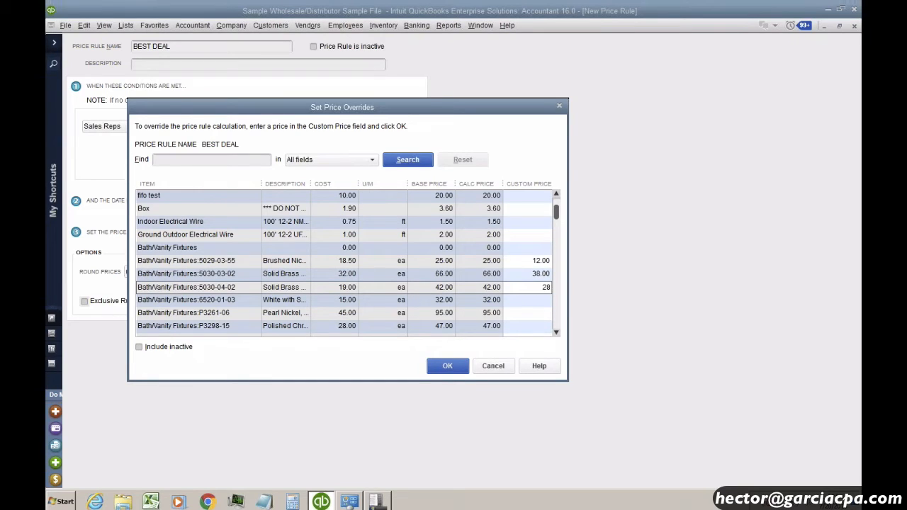
{"action": "left_click", "coordinate": [517, 300]}
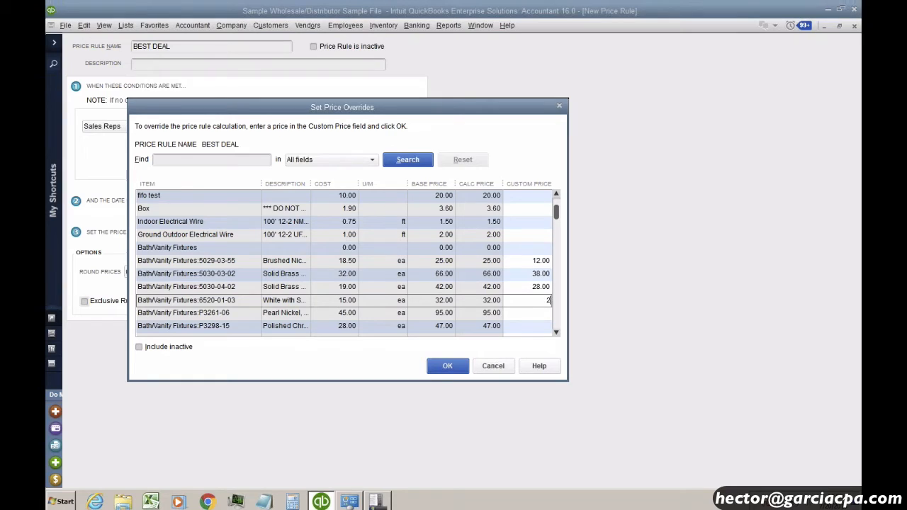
{"action": "left_click", "coordinate": [527, 312]}
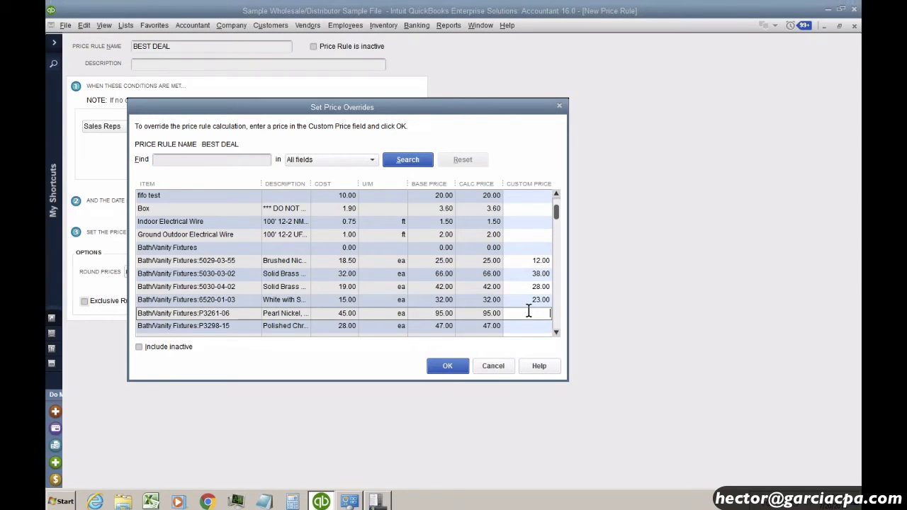
{"action": "left_click", "coordinate": [529, 325]}
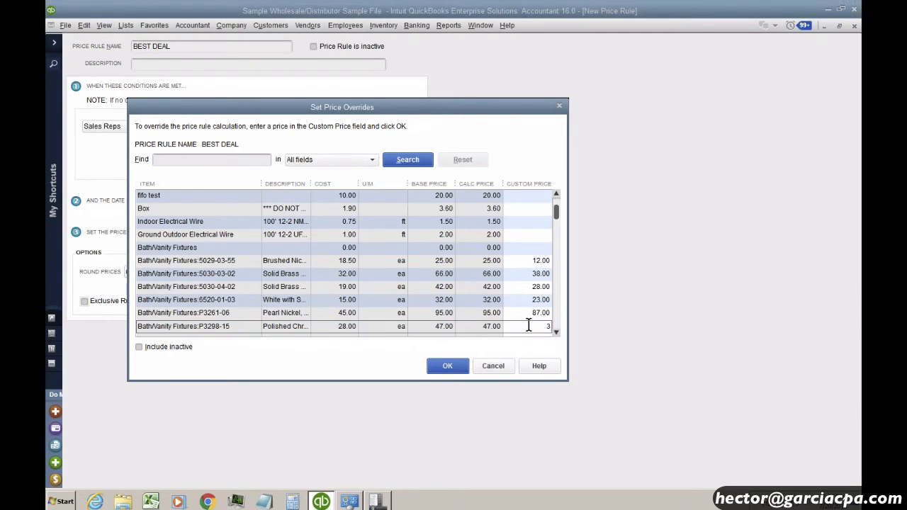
{"action": "type", "text": "30"}
{"action": "scroll", "coordinate": [528, 324], "scroll_direction": "down", "scroll_amount": 1}
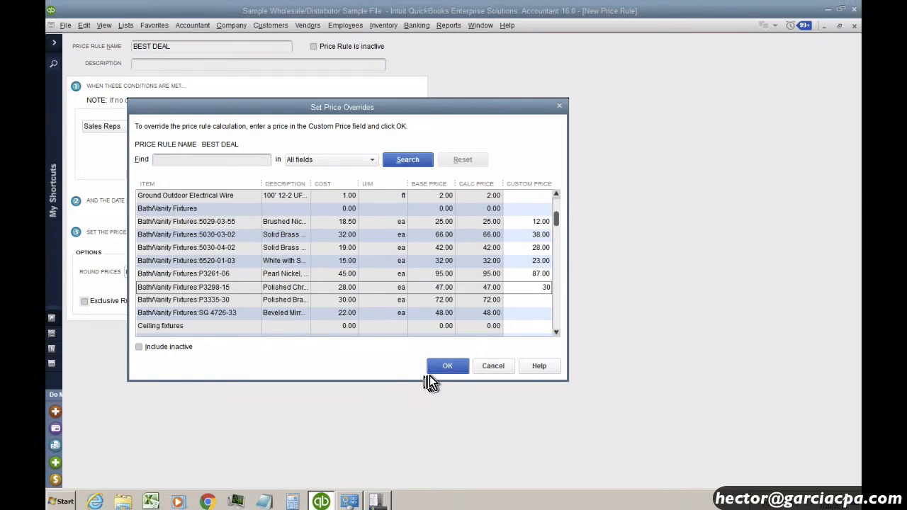
{"action": "left_click", "coordinate": [442, 369]}
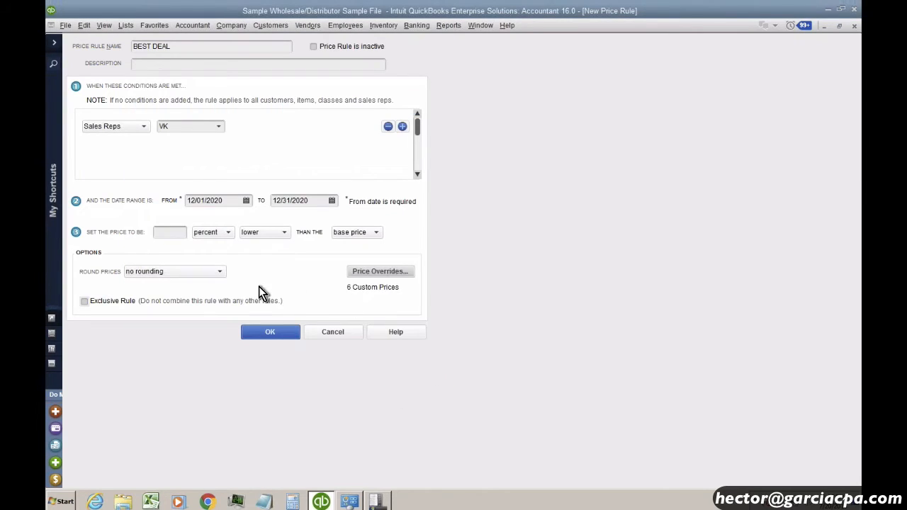
Review the BEST DEAL rule's custom prices, save the rule and close the price rule list
{"action": "left_click", "coordinate": [379, 275]}
{"action": "left_click", "coordinate": [341, 221]}
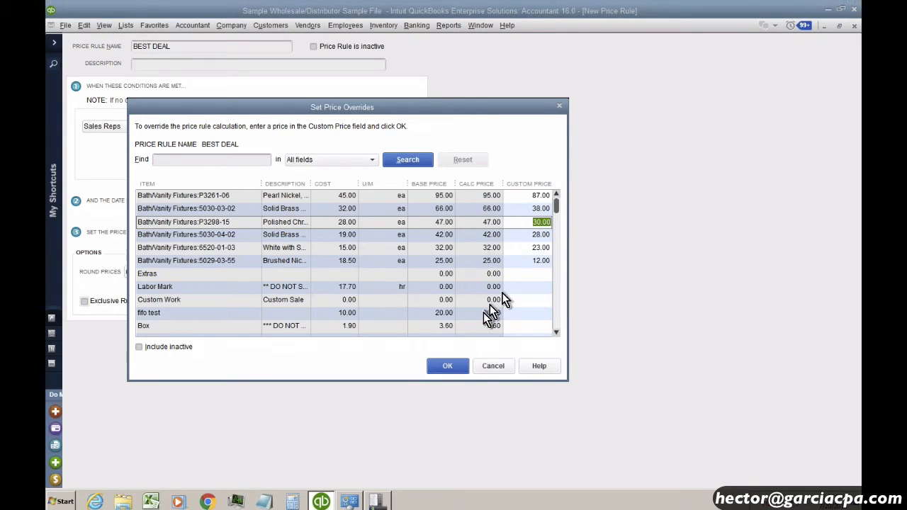
{"action": "left_click", "coordinate": [441, 362]}
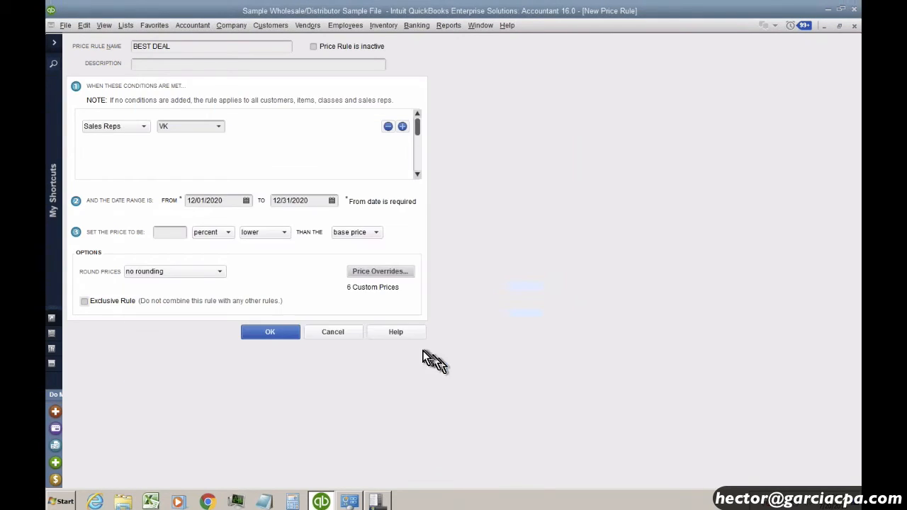
{"action": "left_click", "coordinate": [262, 335]}
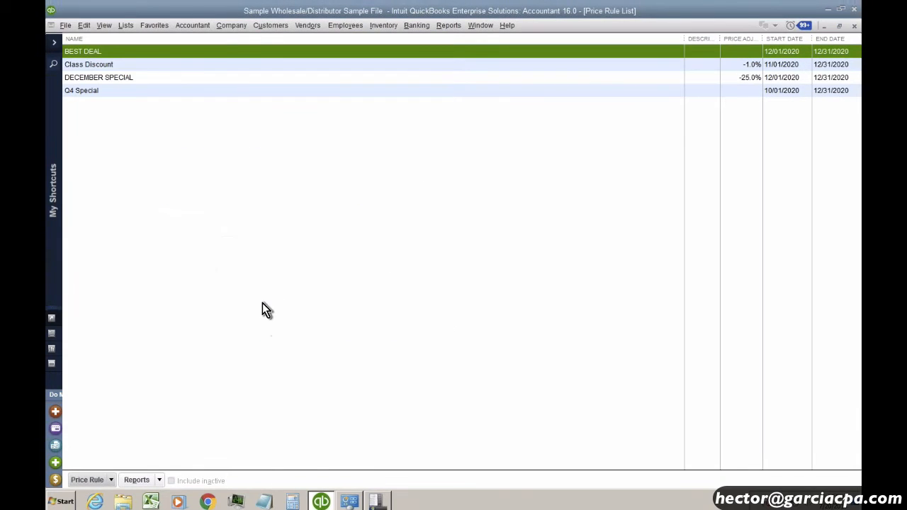
{"action": "left_click", "coordinate": [854, 27]}
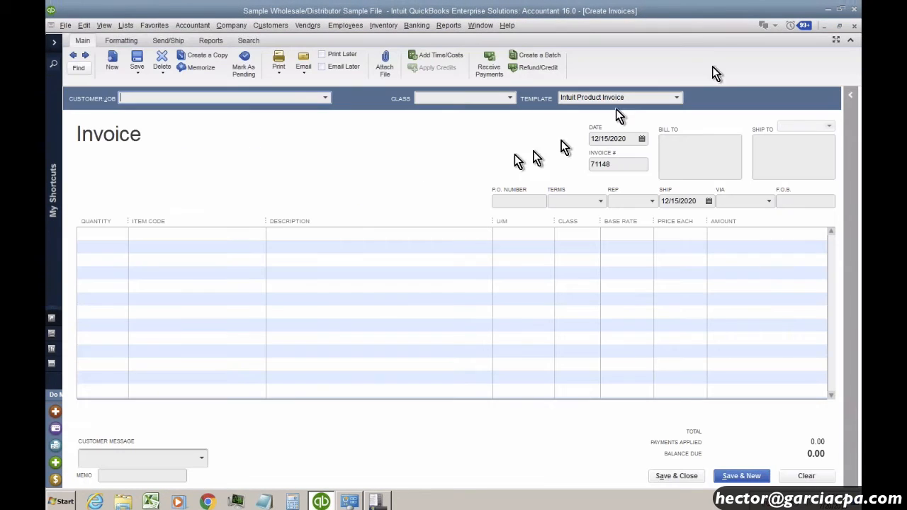
Start an invoice for Lavery Lighting & Design:Store #JL-01 with JG as the sales rep
{"action": "left_click", "coordinate": [326, 99]}
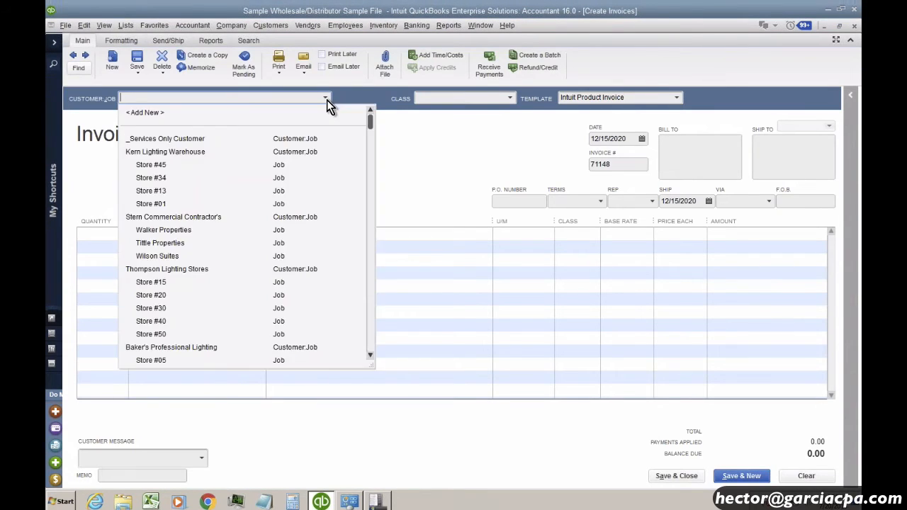
{"action": "scroll", "coordinate": [208, 277], "scroll_direction": "down", "scroll_amount": 6}
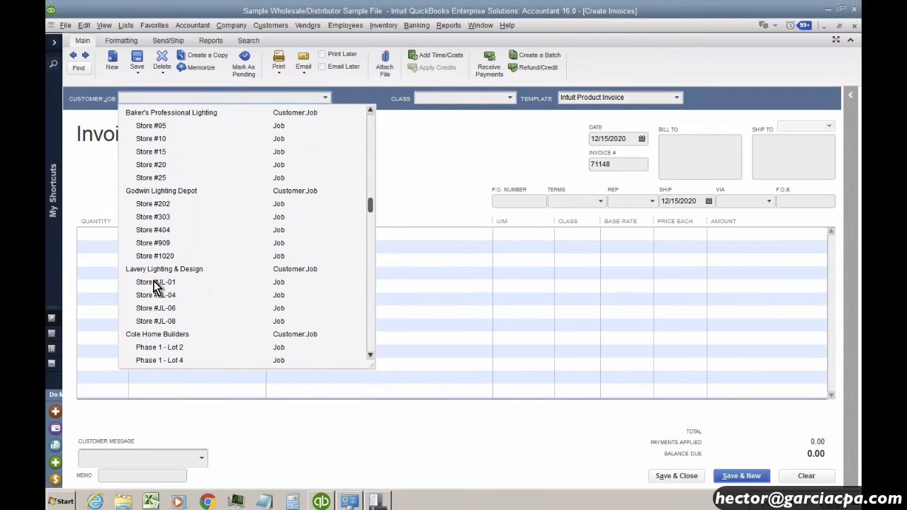
{"action": "left_click", "coordinate": [188, 281]}
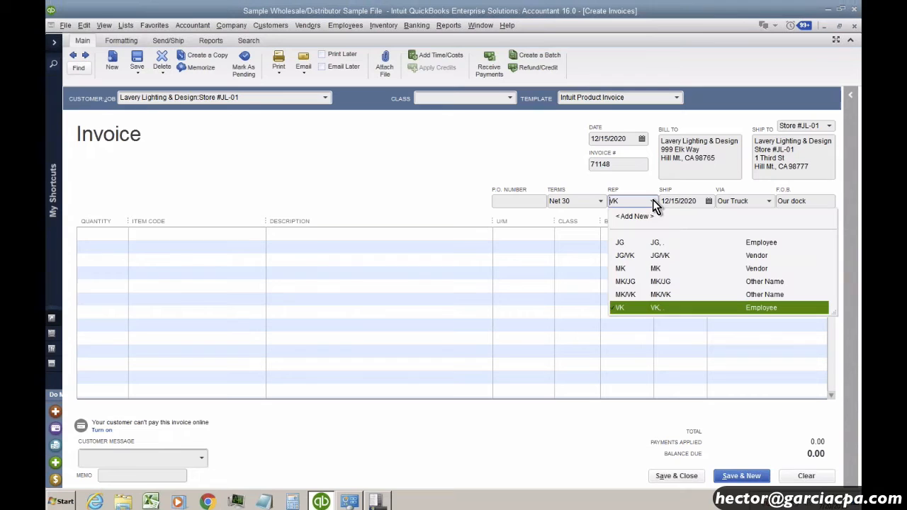
{"action": "left_click", "coordinate": [626, 241]}
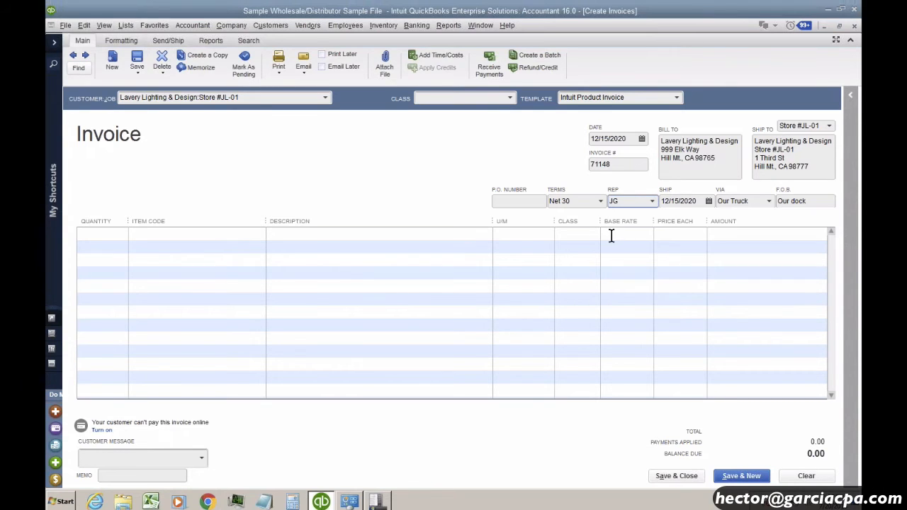
Add item Bath/Vanity Fixtures:5029-03-55 to the invoice's first line and inspect its price each
{"action": "left_click", "coordinate": [234, 233]}
{"action": "left_click", "coordinate": [260, 234]}
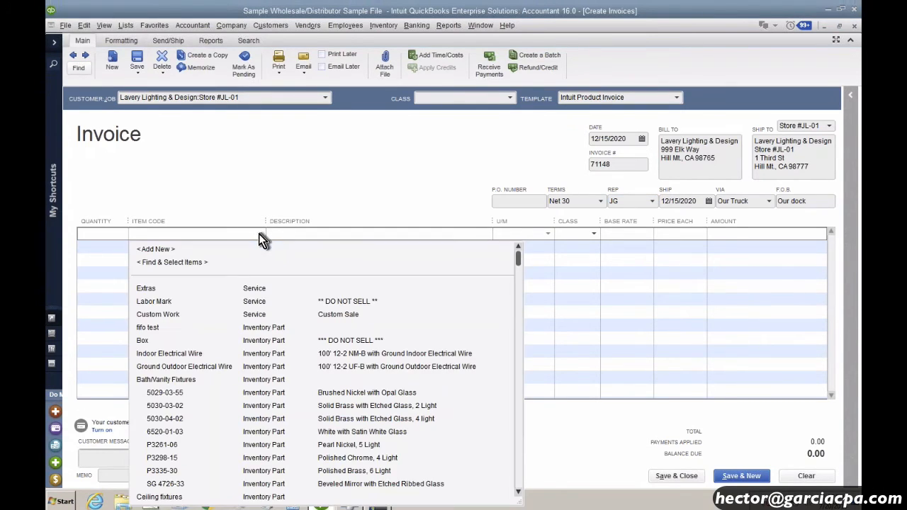
{"action": "left_click", "coordinate": [170, 395]}
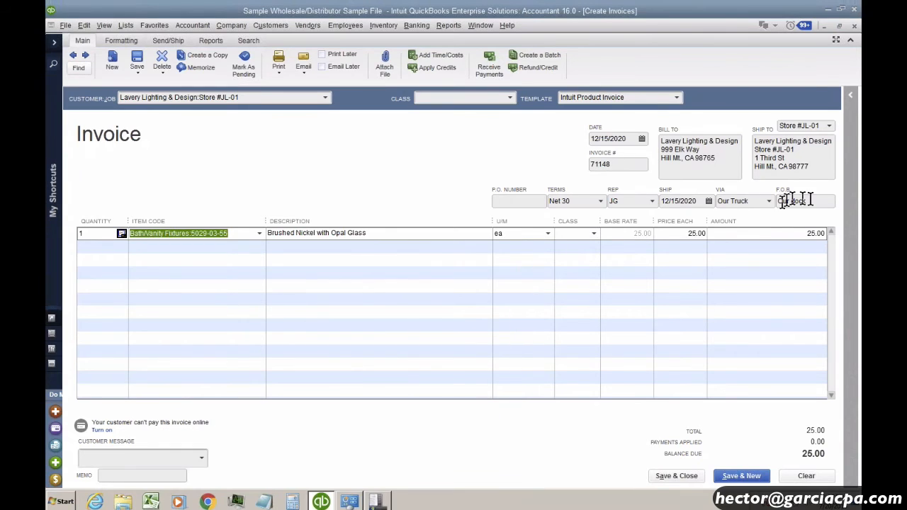
{"action": "left_click", "coordinate": [692, 233]}
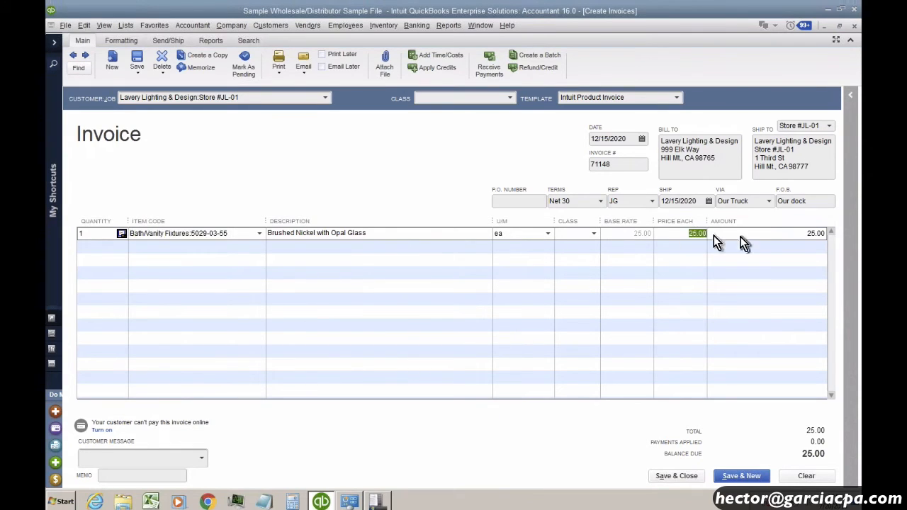
Try the invoice with the sales rep changed to VK and clear the form
{"action": "left_click", "coordinate": [652, 201]}
{"action": "left_click_drag", "start_coordinate": [240, 97], "coordinate": [54, 97]}
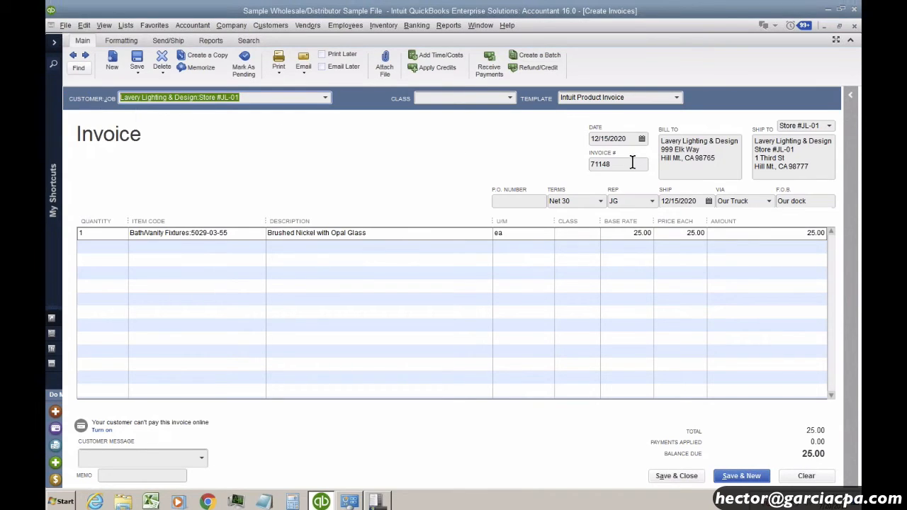
{"action": "left_click", "coordinate": [651, 201]}
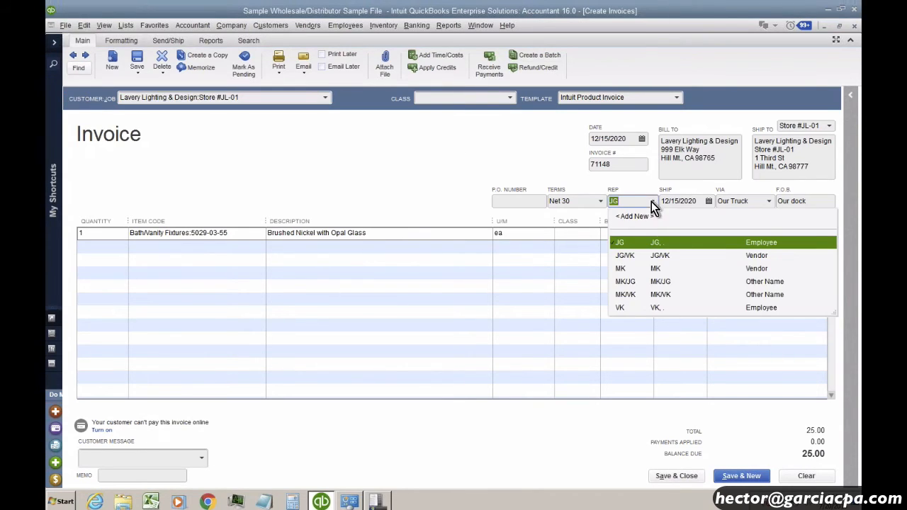
{"action": "left_click", "coordinate": [625, 307]}
{"action": "left_click", "coordinate": [673, 252]}
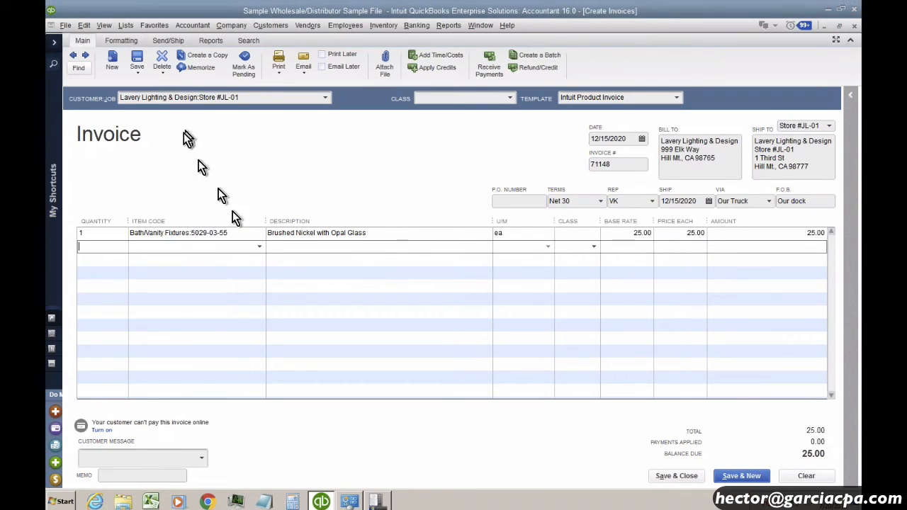
{"action": "left_click", "coordinate": [806, 476]}
Fill in an invoice for Stern Commercial Contractor's:Walker Properties with item Bath/Vanity Fixtures:5029-03-55 and VK as the sales rep
{"action": "left_click", "coordinate": [325, 99]}
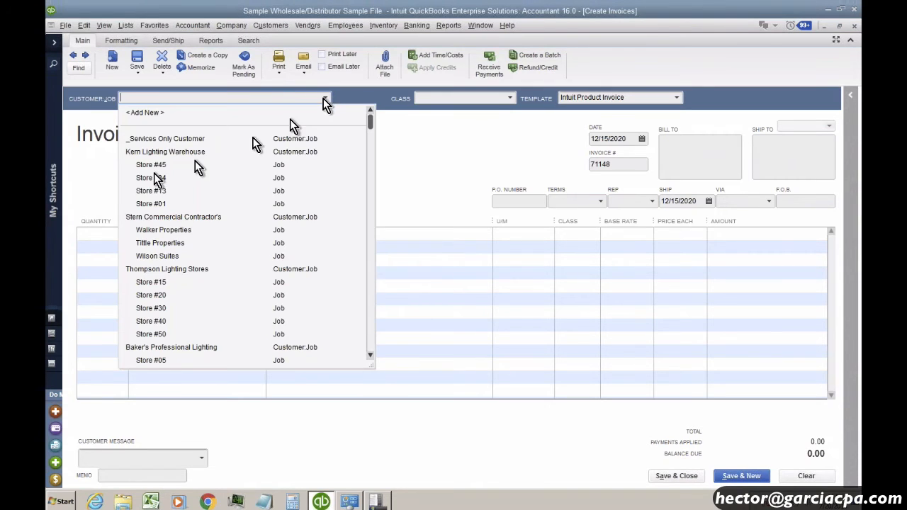
{"action": "left_click", "coordinate": [156, 230]}
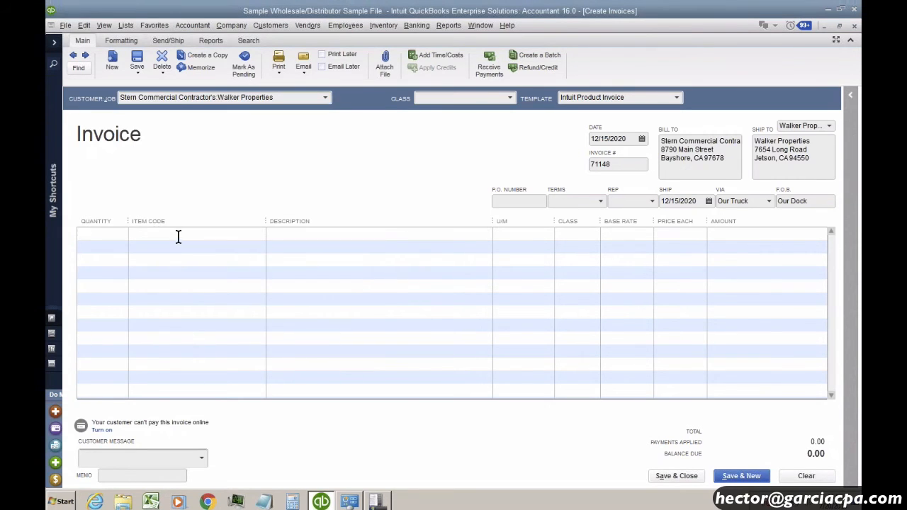
{"action": "left_click", "coordinate": [178, 236]}
{"action": "left_click", "coordinate": [259, 235]}
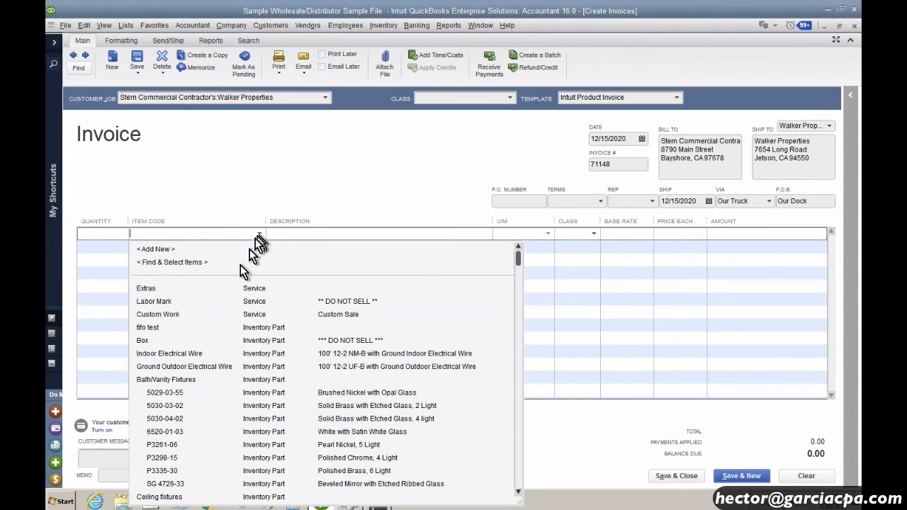
{"action": "left_click", "coordinate": [175, 394]}
{"action": "left_click", "coordinate": [652, 200]}
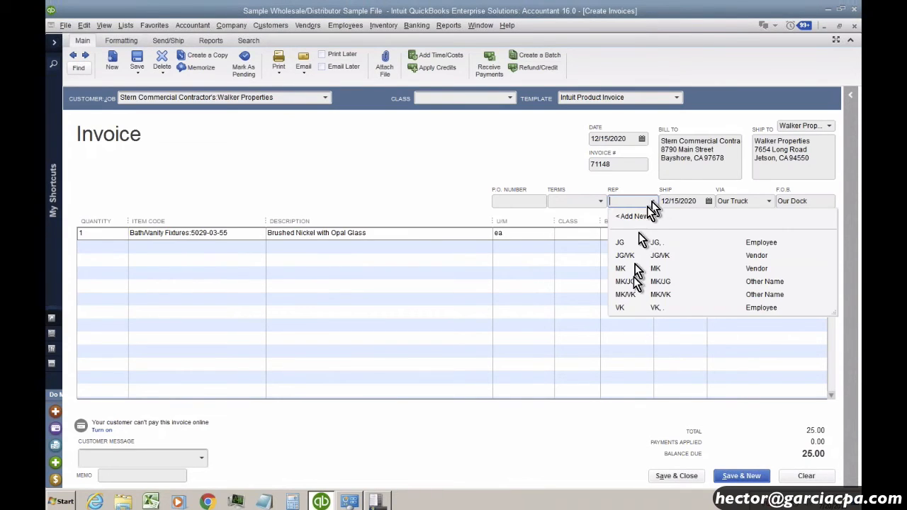
{"action": "left_click", "coordinate": [627, 309]}
{"action": "left_click", "coordinate": [614, 267]}
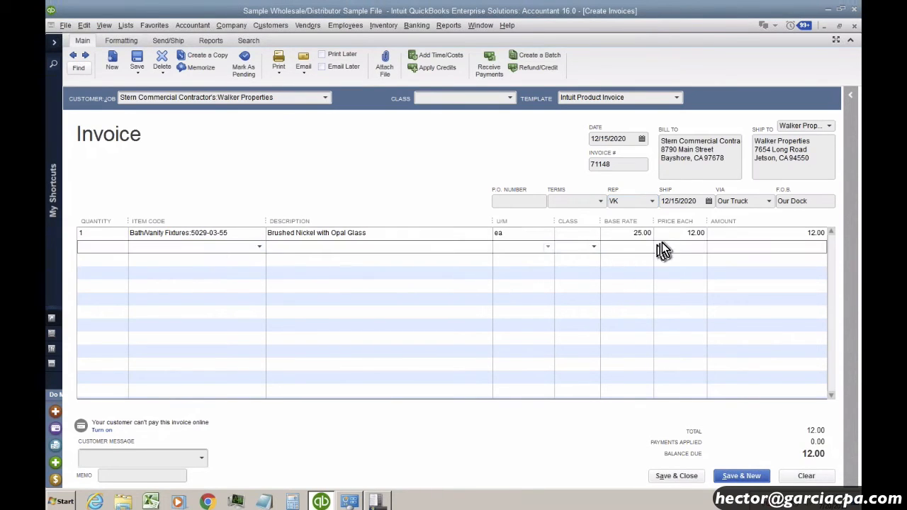
Examine which price rules are applied to the price each of item 5029-03-55 and accept them
{"action": "left_click", "coordinate": [686, 234]}
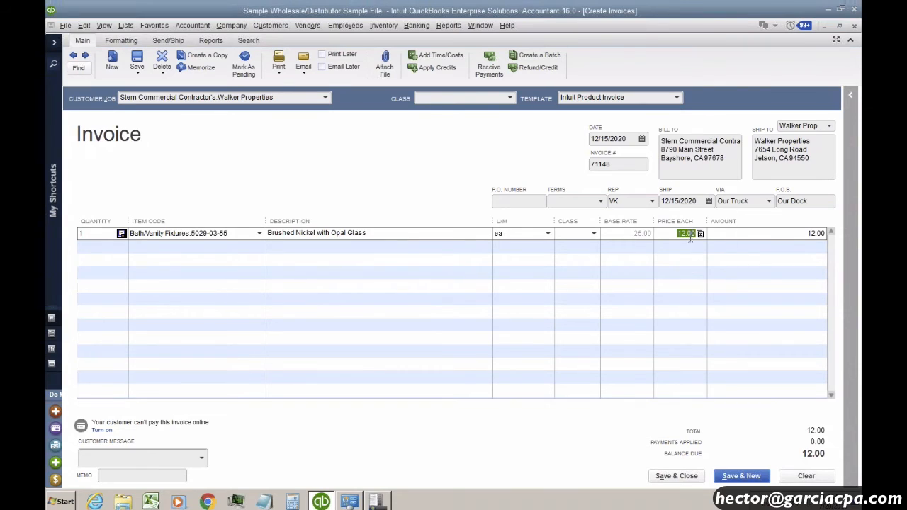
{"action": "left_click", "coordinate": [700, 234]}
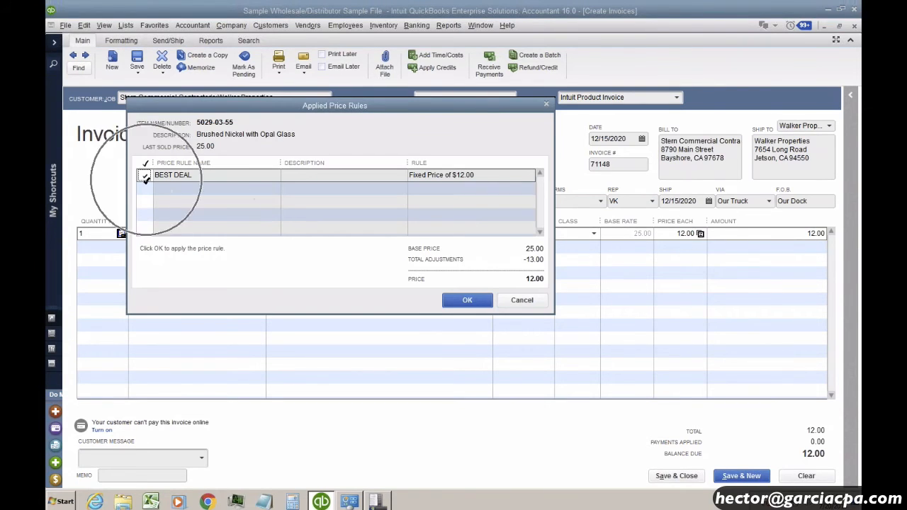
{"action": "left_click", "coordinate": [468, 301]}
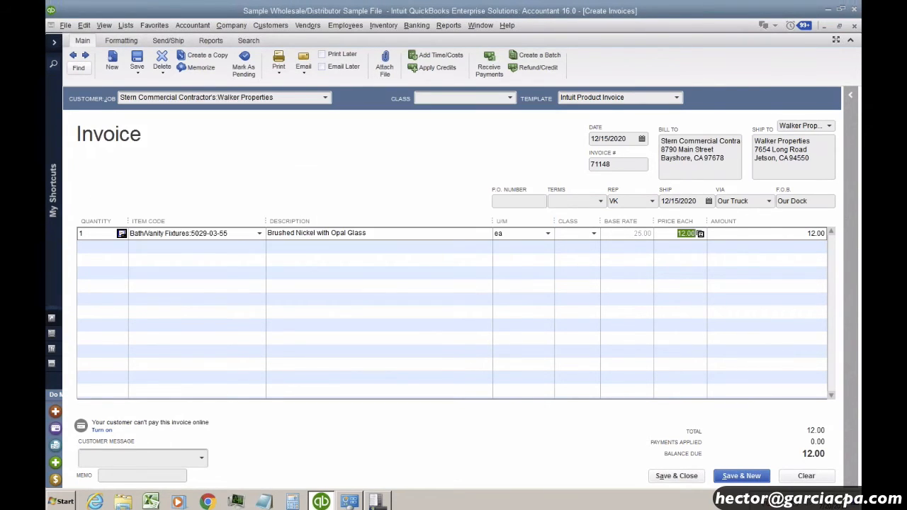
Clear the Walker Properties invoice and open the price rule list
{"action": "left_click", "coordinate": [126, 26]}
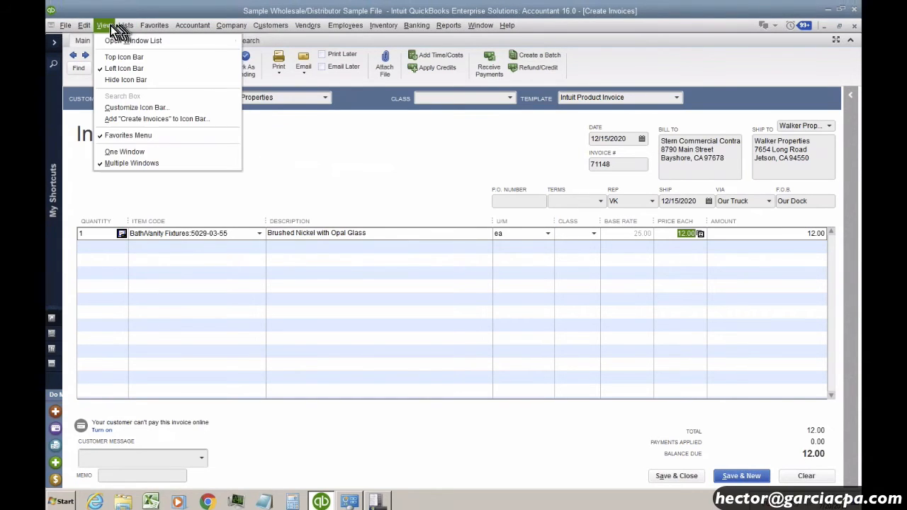
{"action": "left_click", "coordinate": [107, 28]}
{"action": "left_click", "coordinate": [801, 476]}
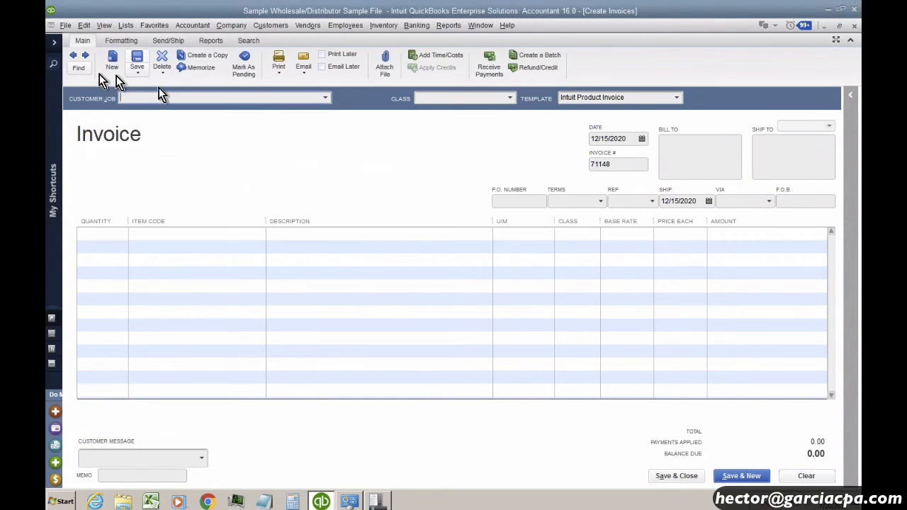
{"action": "left_click", "coordinate": [100, 26]}
{"action": "mouse_move", "coordinate": [125, 26]}
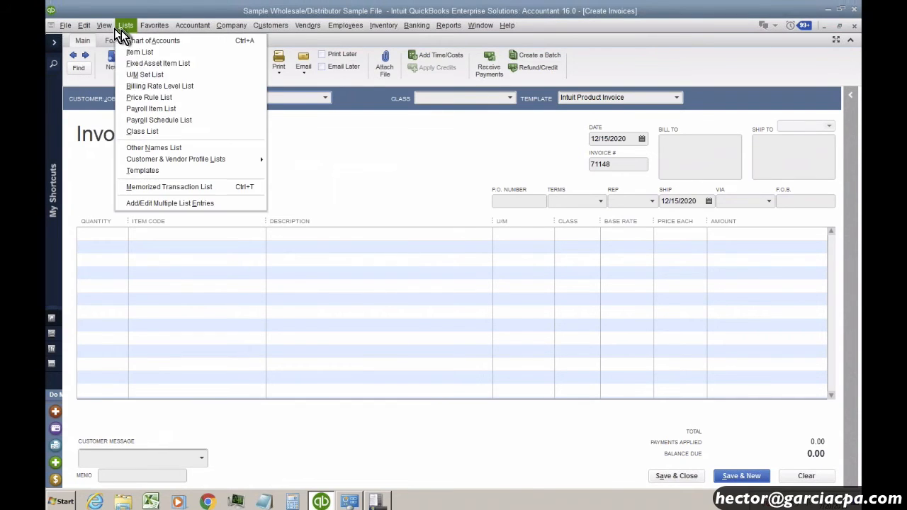
{"action": "left_click", "coordinate": [133, 97]}
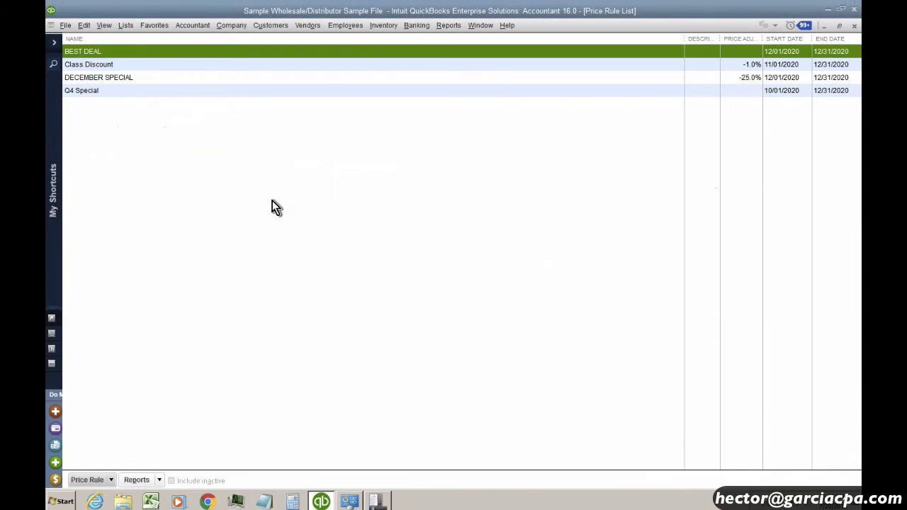
Edit the DECEMBER SPECIAL price rule so its Sales Reps condition is VK, and save the rule
{"action": "right_click", "coordinate": [130, 75]}
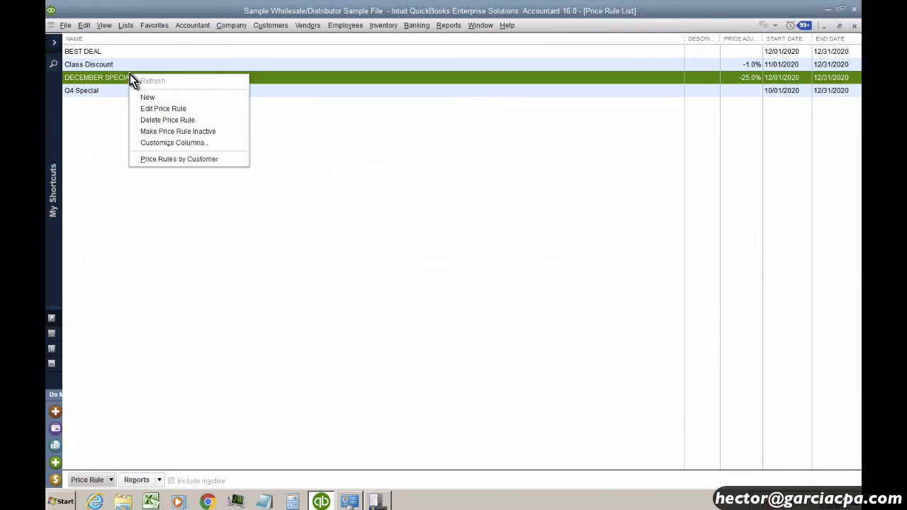
{"action": "left_click", "coordinate": [155, 110]}
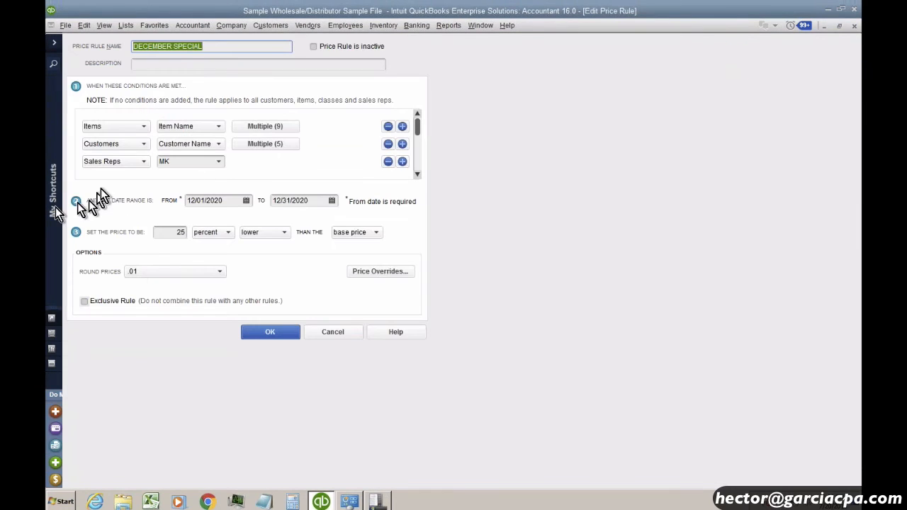
{"action": "left_click", "coordinate": [216, 165]}
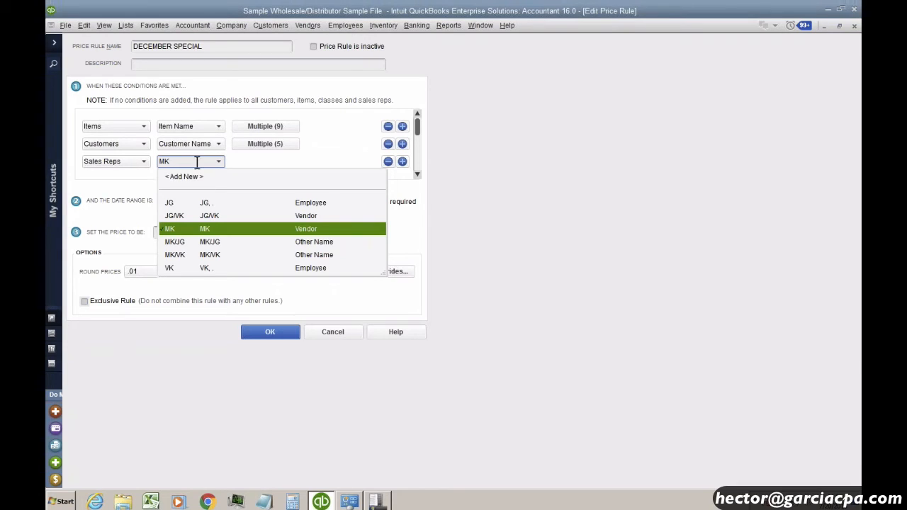
{"action": "left_click", "coordinate": [114, 163]}
{"action": "left_click", "coordinate": [113, 212]}
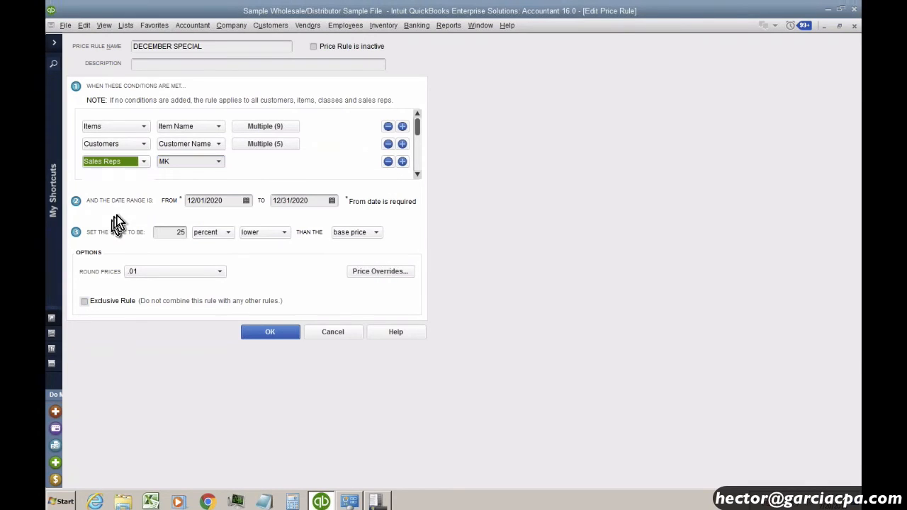
{"action": "left_click", "coordinate": [220, 162]}
{"action": "left_click", "coordinate": [179, 268]}
{"action": "left_click", "coordinate": [173, 162]}
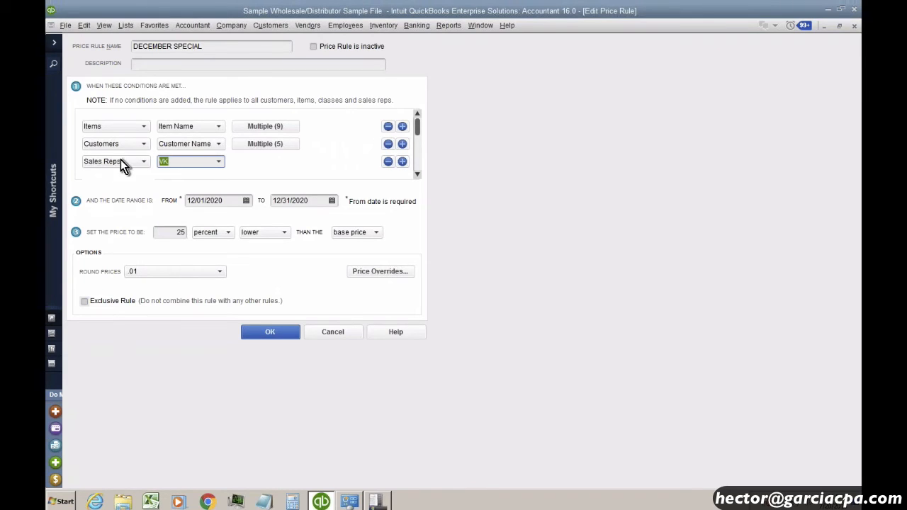
{"action": "left_click", "coordinate": [274, 336]}
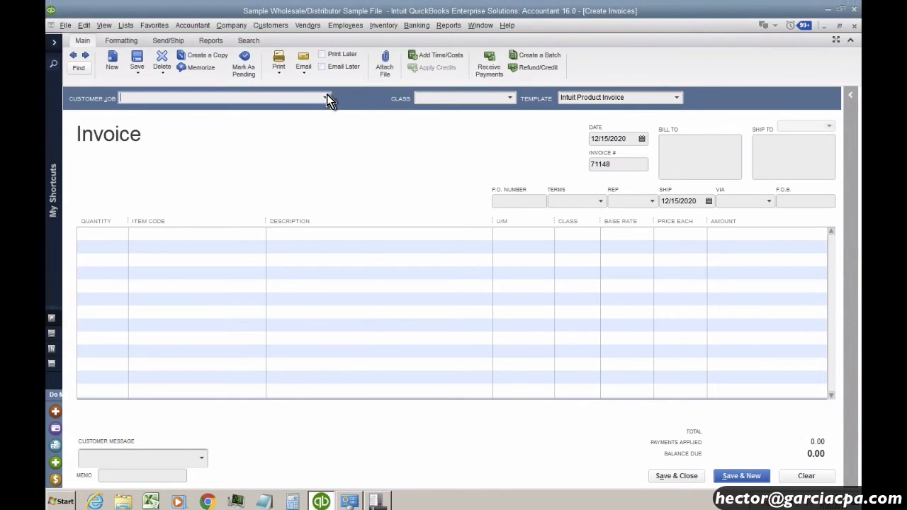
Start an invoice for Kern Lighting Warehouse:Store #45 with VK as the sales rep
{"action": "left_click", "coordinate": [325, 97]}
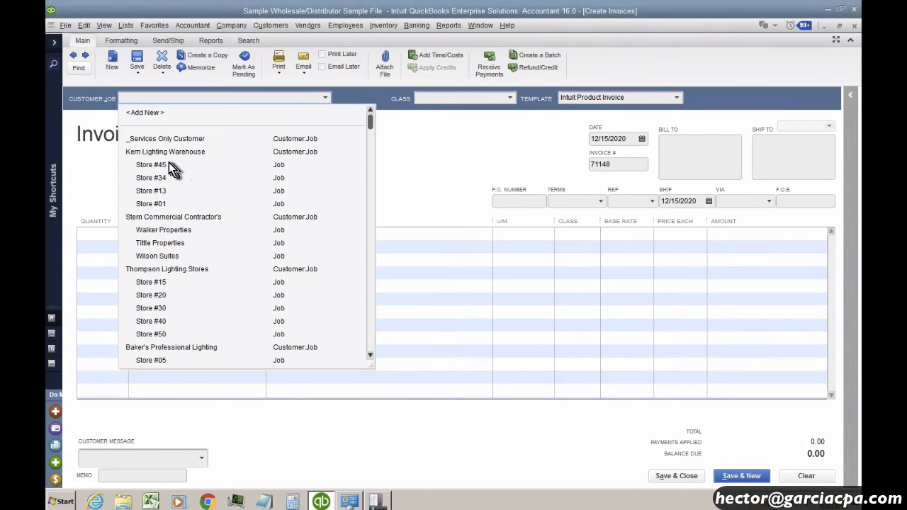
{"action": "left_click", "coordinate": [168, 165]}
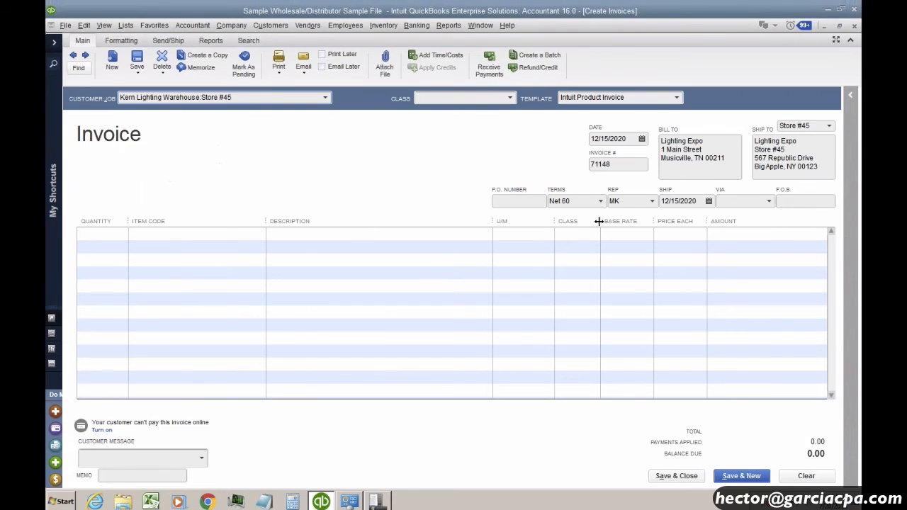
{"action": "left_click", "coordinate": [653, 202]}
{"action": "left_click", "coordinate": [622, 306]}
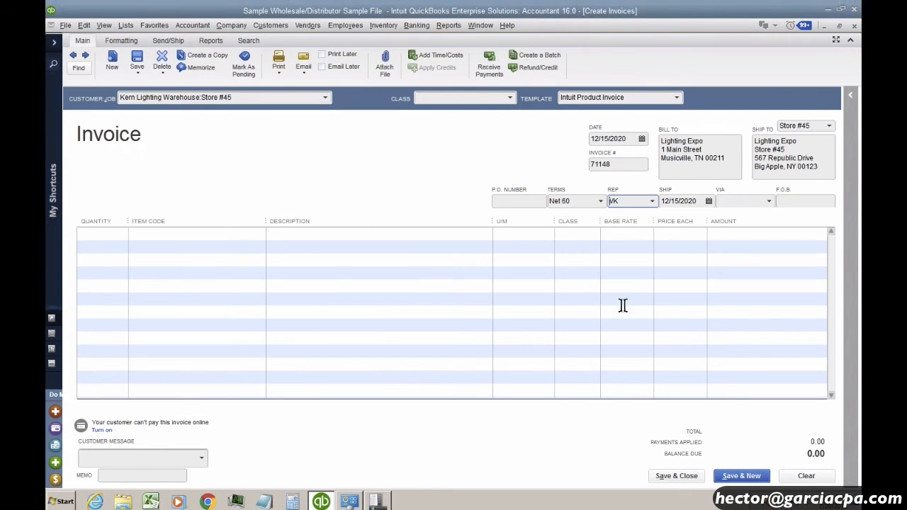
Add the Bath/Vanity Fixtures item 5029-03-55 to the invoice and open the price rules for its price each
{"action": "left_click", "coordinate": [188, 234]}
{"action": "left_click", "coordinate": [259, 234]}
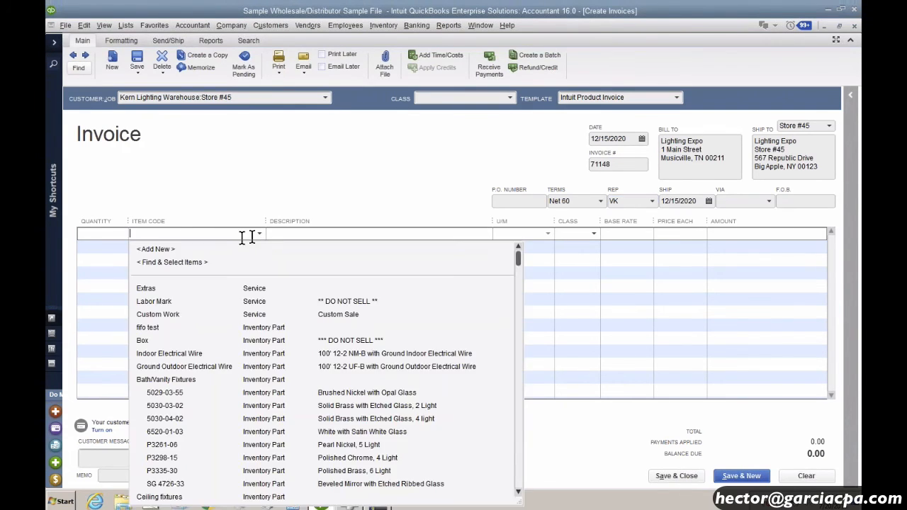
{"action": "left_click", "coordinate": [187, 392]}
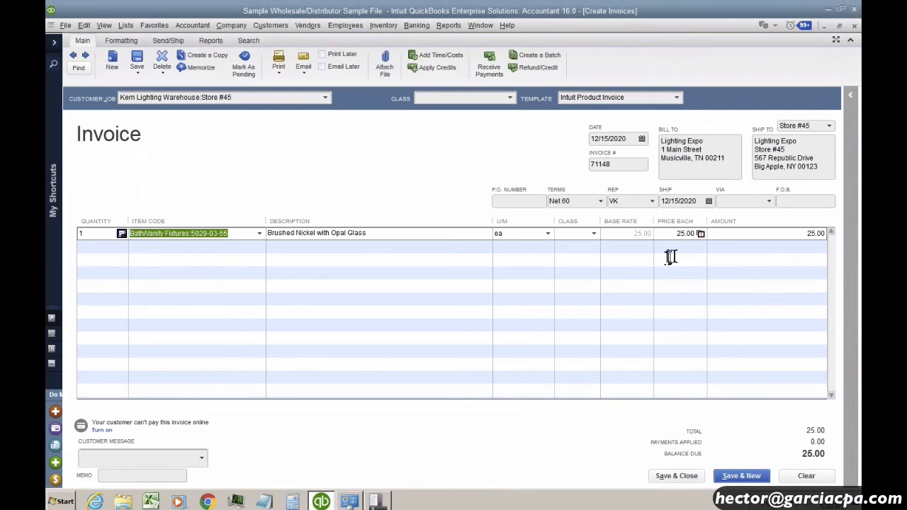
{"action": "key", "text": "ctrl"}
{"action": "key", "text": "ctrl"}
{"action": "key", "text": "ctrl"}
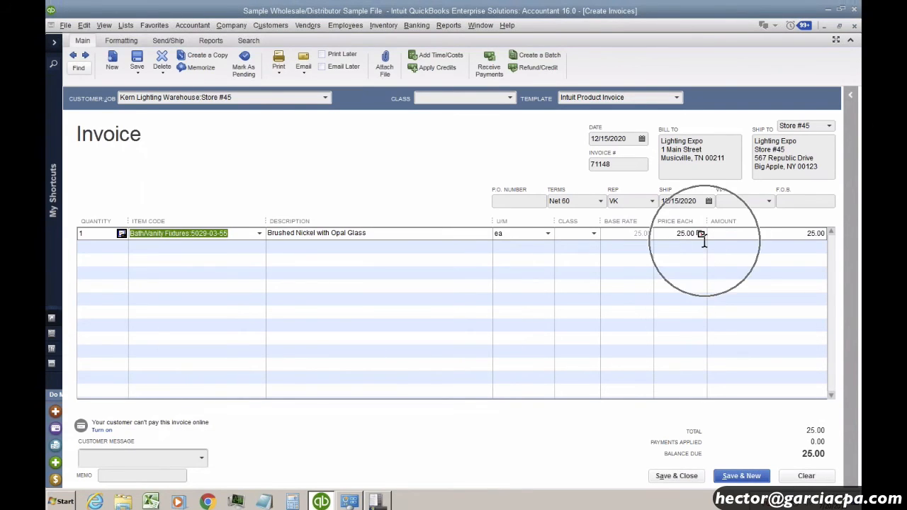
{"action": "key", "text": "ctrl"}
{"action": "key", "text": "ctrl"}
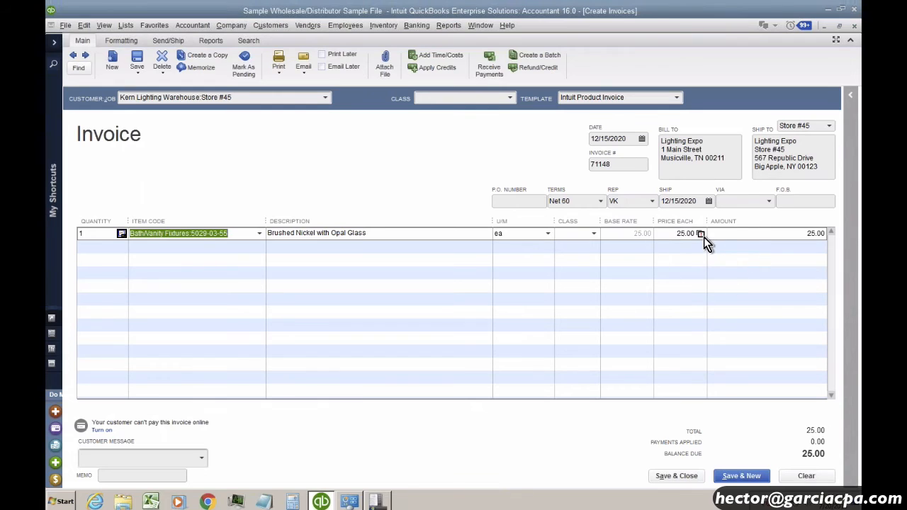
{"action": "key", "text": "ctrl"}
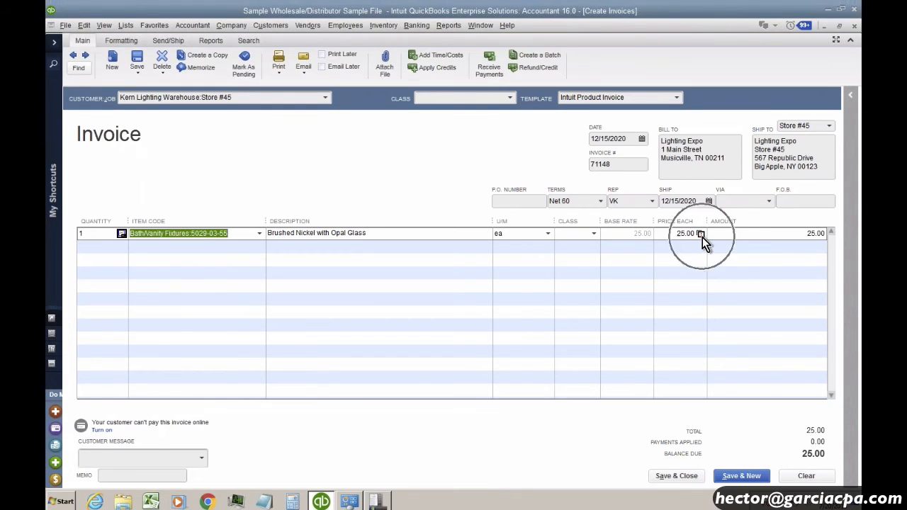
{"action": "left_click", "coordinate": [701, 235]}
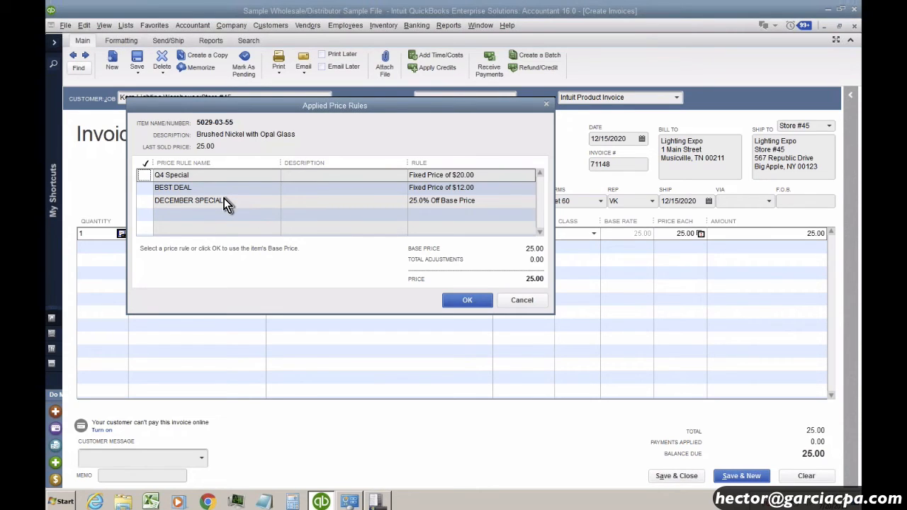
Select BEST DEAL and DECEMBER SPECIAL together for item 5029-03-55, and try adding Q4 Special to the combination
{"action": "left_click", "coordinate": [144, 188]}
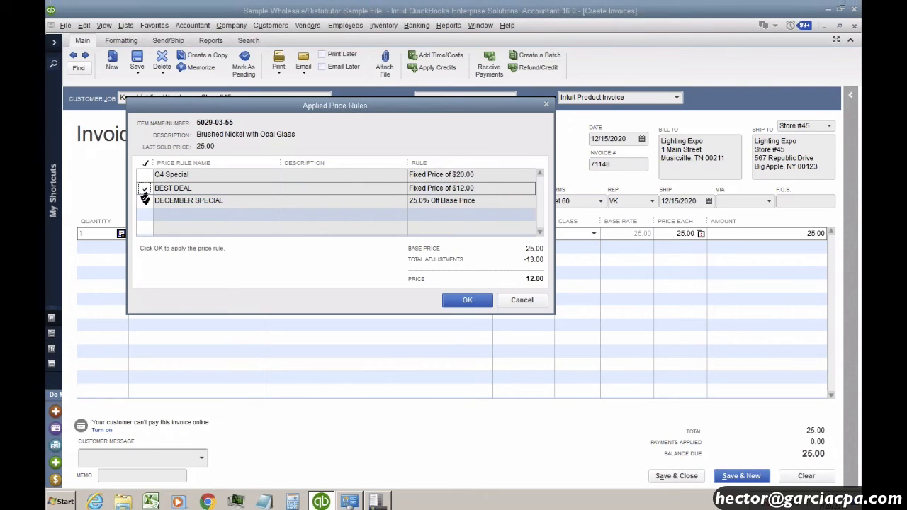
{"action": "left_click", "coordinate": [145, 201]}
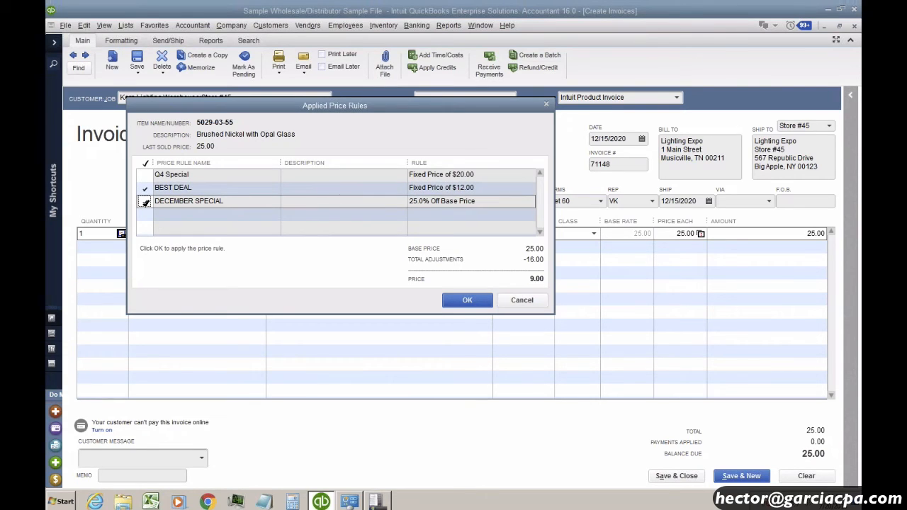
{"action": "left_click", "coordinate": [144, 175]}
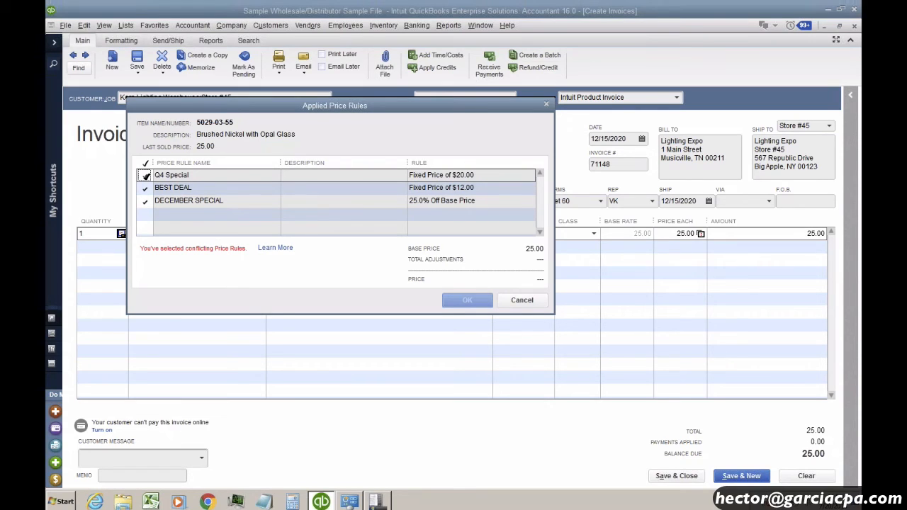
{"action": "left_click", "coordinate": [145, 175]}
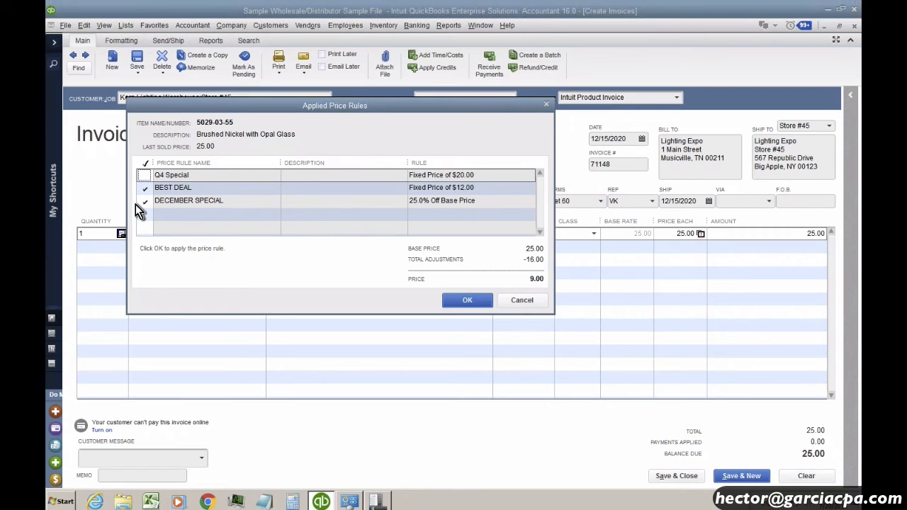
Compare the item's price with BEST DEAL and DECEMBER SPECIAL switched on and off, deselect every rule, and accept the base price
{"action": "left_click", "coordinate": [144, 202]}
{"action": "left_click", "coordinate": [145, 201]}
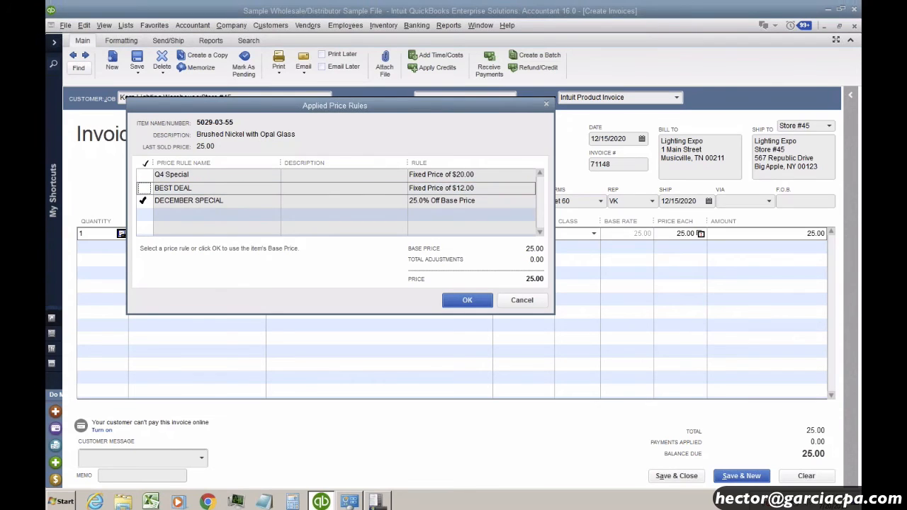
{"action": "left_click", "coordinate": [144, 188]}
{"action": "left_click", "coordinate": [145, 202]}
{"action": "left_click", "coordinate": [144, 187]}
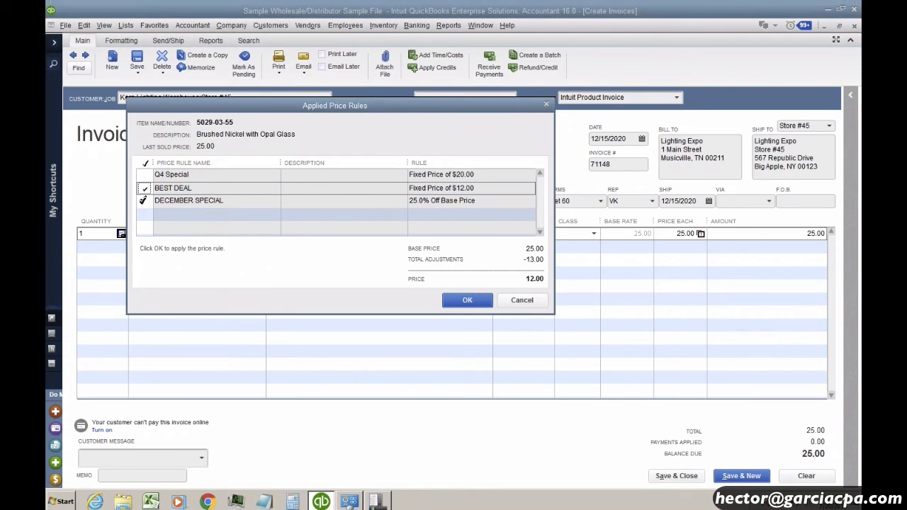
{"action": "left_click", "coordinate": [143, 201]}
{"action": "left_click", "coordinate": [144, 188]}
{"action": "left_click", "coordinate": [144, 201]}
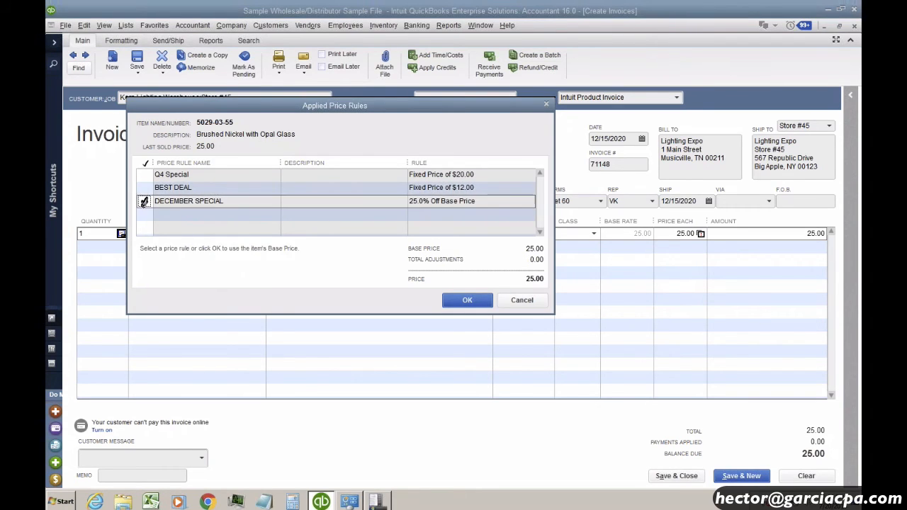
{"action": "left_click", "coordinate": [144, 188]}
{"action": "left_click", "coordinate": [145, 201]}
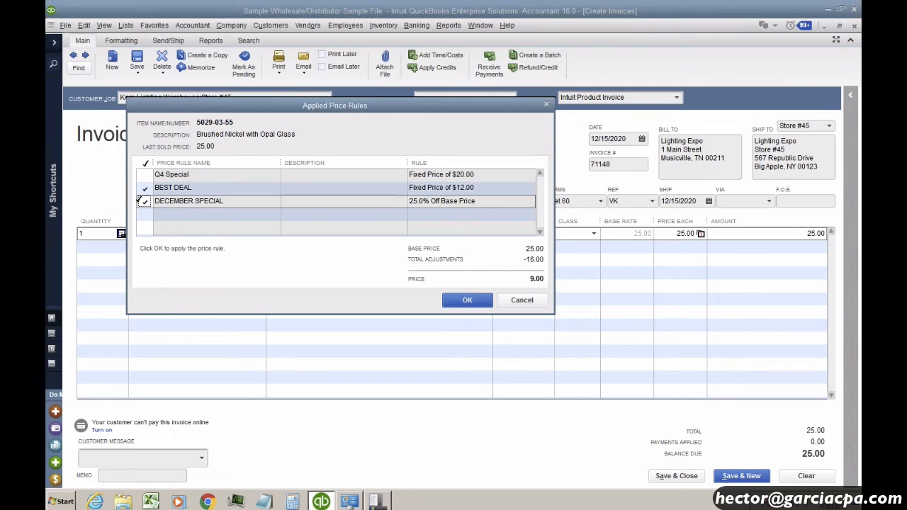
{"action": "left_click", "coordinate": [145, 188]}
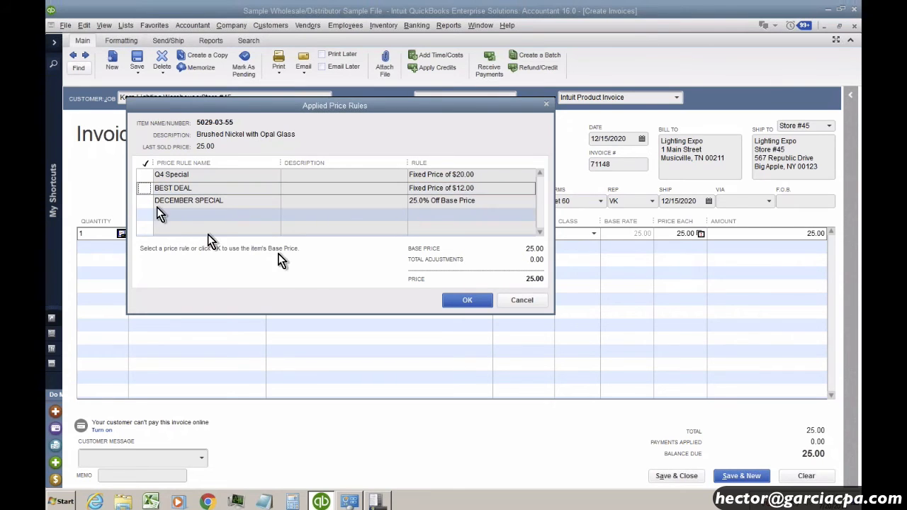
{"action": "left_click", "coordinate": [475, 305]}
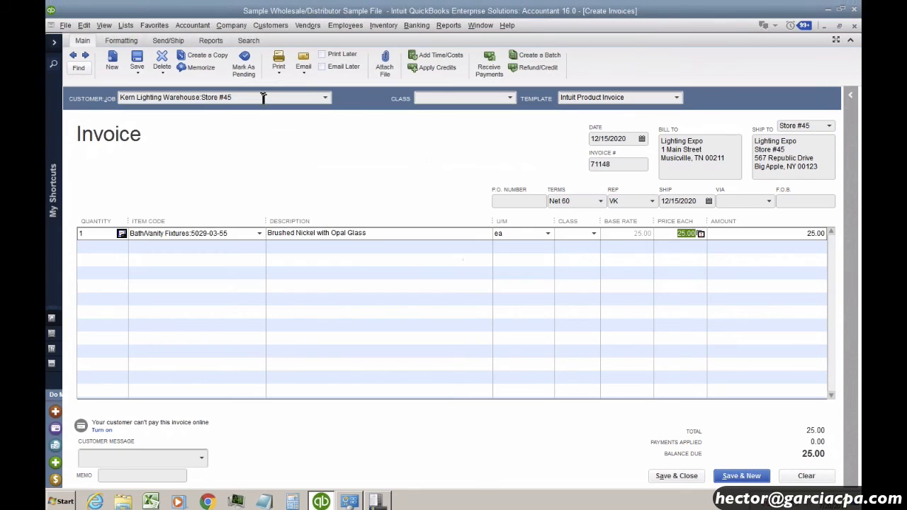
Clear the Kern Lighting Warehouse:Store #45 invoice and open the price rule list
{"action": "left_click", "coordinate": [804, 475]}
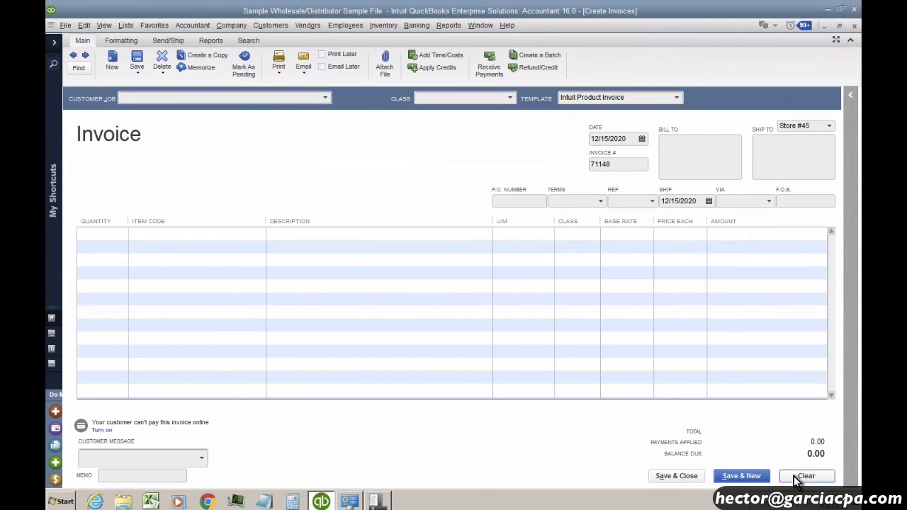
{"action": "left_click", "coordinate": [124, 25]}
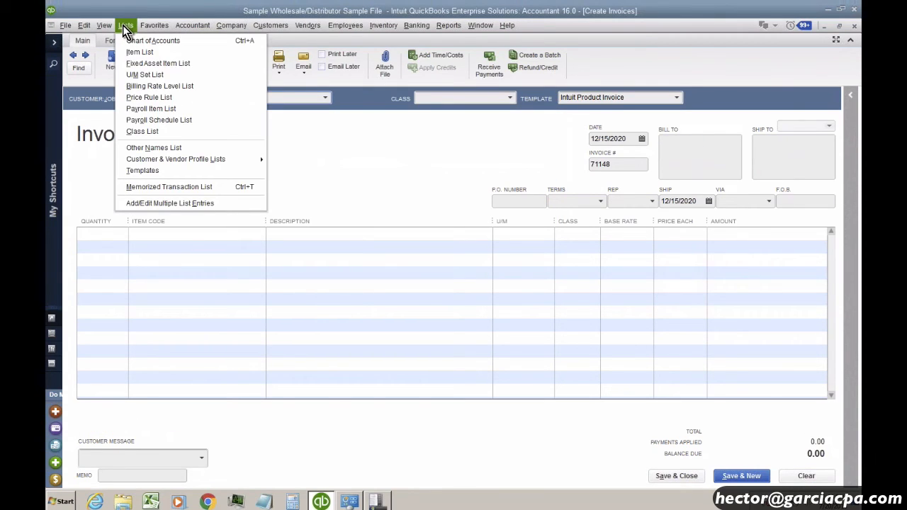
{"action": "left_click", "coordinate": [173, 101]}
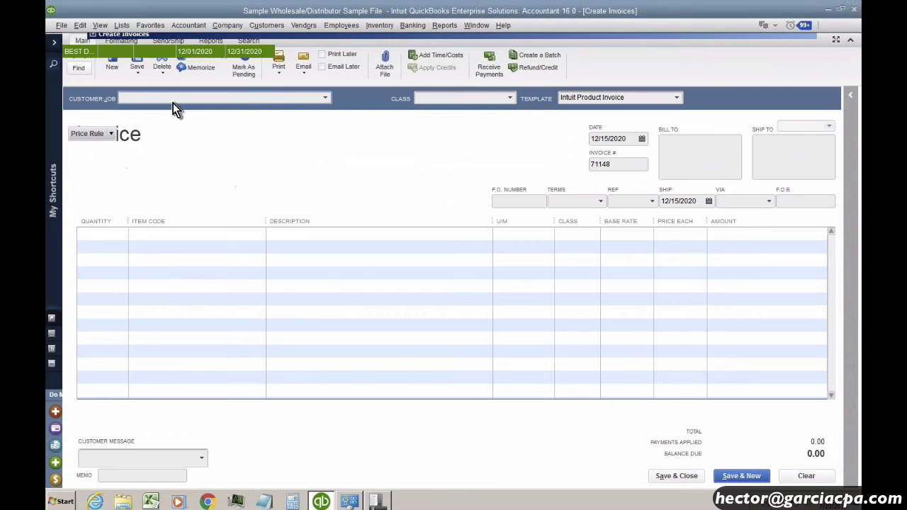
Edit the BEST DEAL price rule to make it an exclusive rule, and save it
{"action": "left_click", "coordinate": [129, 78]}
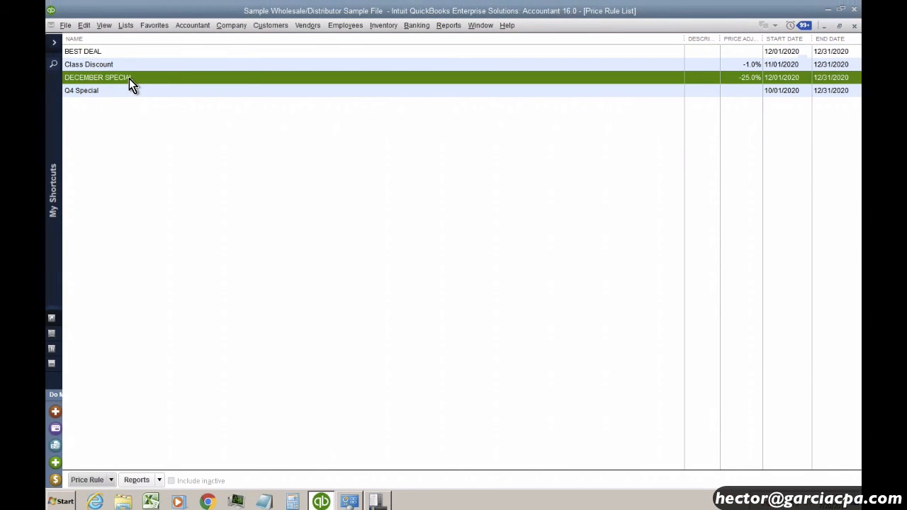
{"action": "right_click", "coordinate": [129, 79]}
{"action": "right_click", "coordinate": [96, 46]}
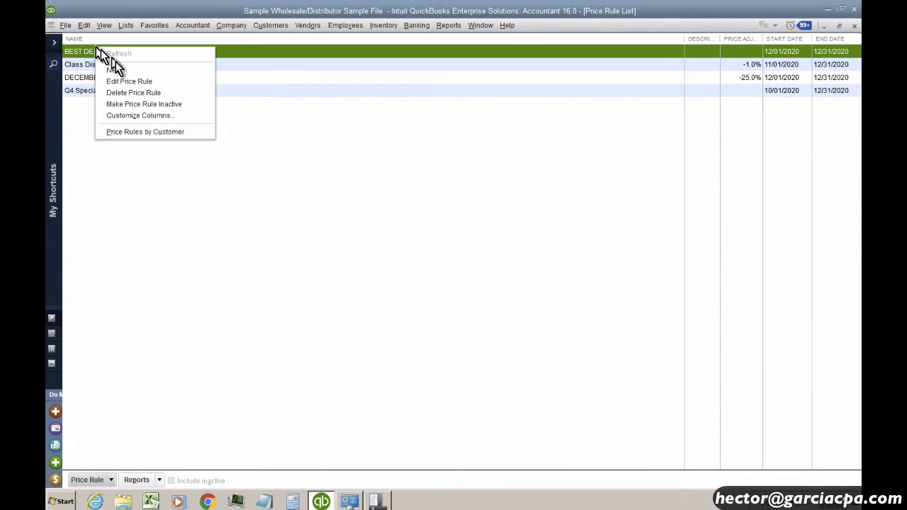
{"action": "left_click", "coordinate": [129, 83]}
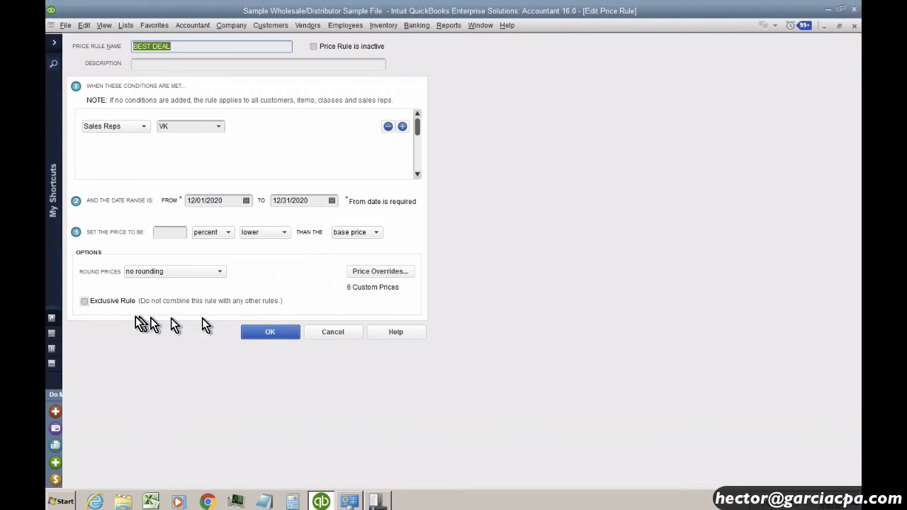
{"action": "key", "text": "ctrl"}
{"action": "left_click", "coordinate": [86, 302]}
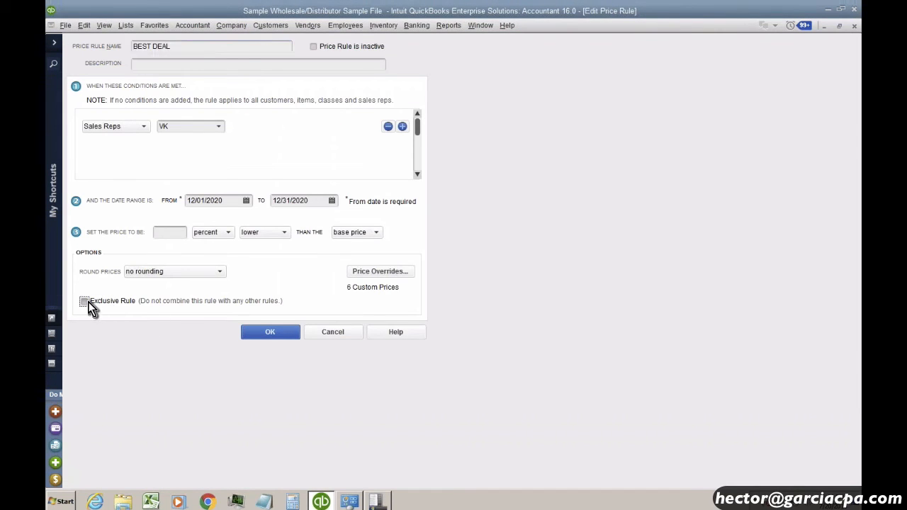
{"action": "key", "text": "ctrl"}
{"action": "left_click", "coordinate": [271, 333]}
Start an invoice for Kern Lighting Warehouse:Store #45 and add one Bath/Vanity Fixtures item 5029-03-55
{"action": "key", "text": "ctrl+i"}
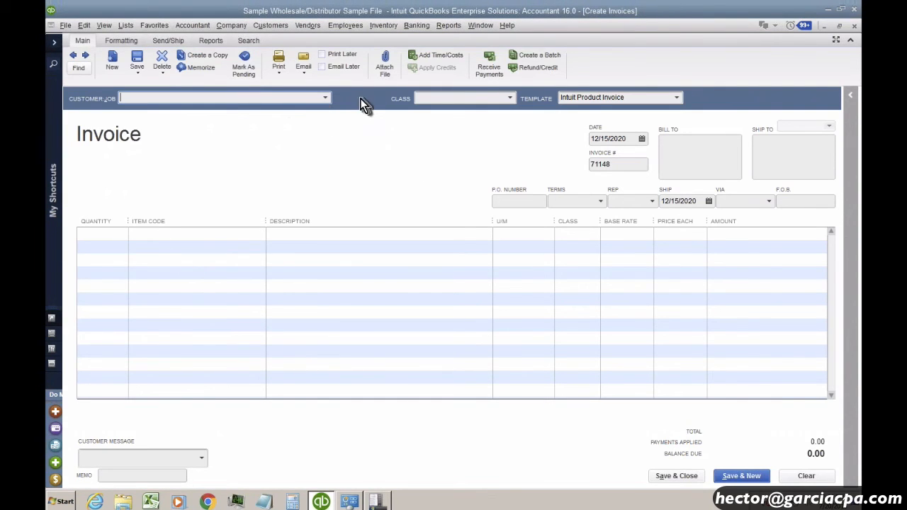
{"action": "left_click", "coordinate": [325, 98]}
{"action": "left_click", "coordinate": [151, 165]}
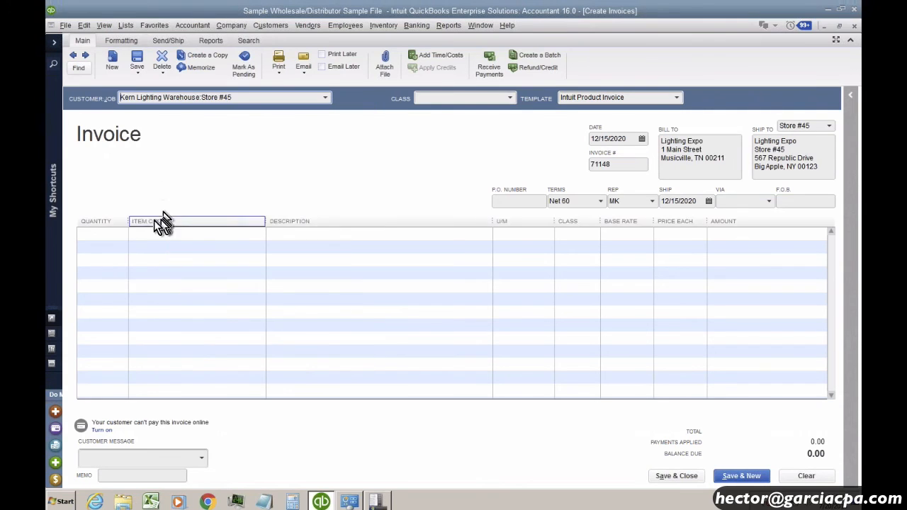
{"action": "left_click", "coordinate": [181, 234]}
{"action": "left_click", "coordinate": [259, 234]}
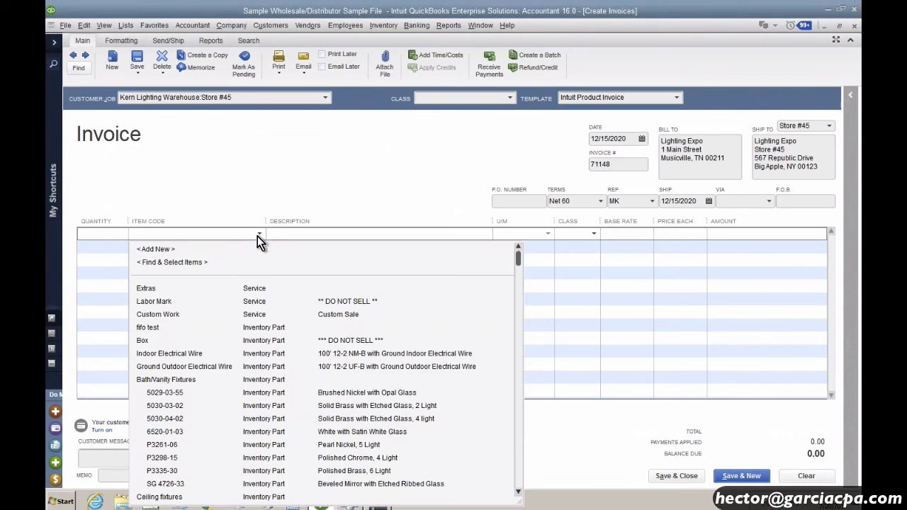
{"action": "left_click", "coordinate": [160, 395]}
{"action": "left_click", "coordinate": [690, 236]}
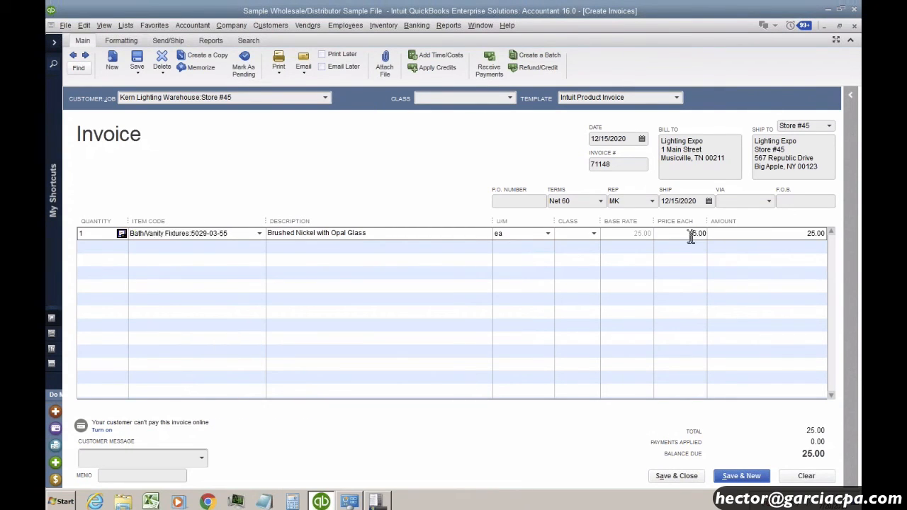
{"action": "left_click", "coordinate": [690, 249]}
Change the invoice's sales rep to VK and open the price rules applied to item 5029-03-55
{"action": "left_click", "coordinate": [650, 204]}
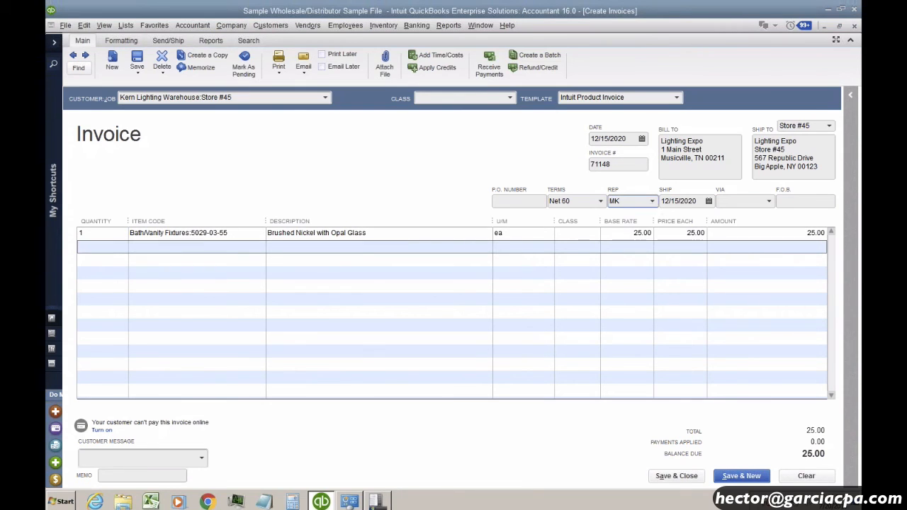
{"action": "left_click", "coordinate": [651, 201]}
{"action": "left_click", "coordinate": [638, 302]}
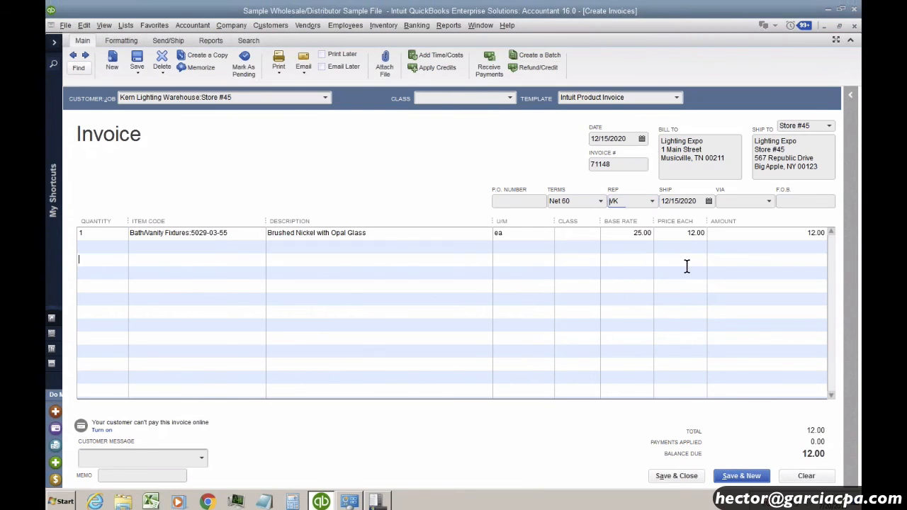
{"action": "left_click", "coordinate": [680, 234]}
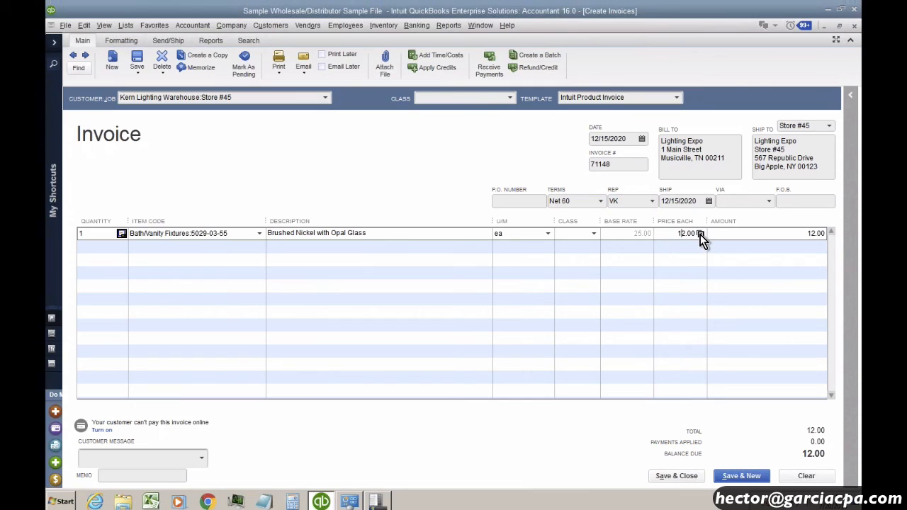
{"action": "left_click", "coordinate": [699, 234]}
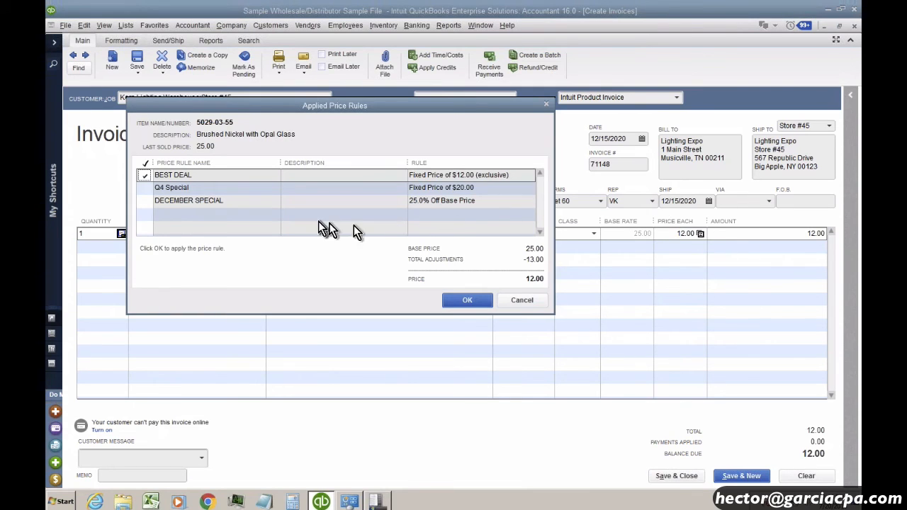
Try combining the DECEMBER SPECIAL, Q4 Special and exclusive BEST DEAL price rules on item 5029-03-55, and cancel the selection
{"action": "left_click", "coordinate": [145, 201]}
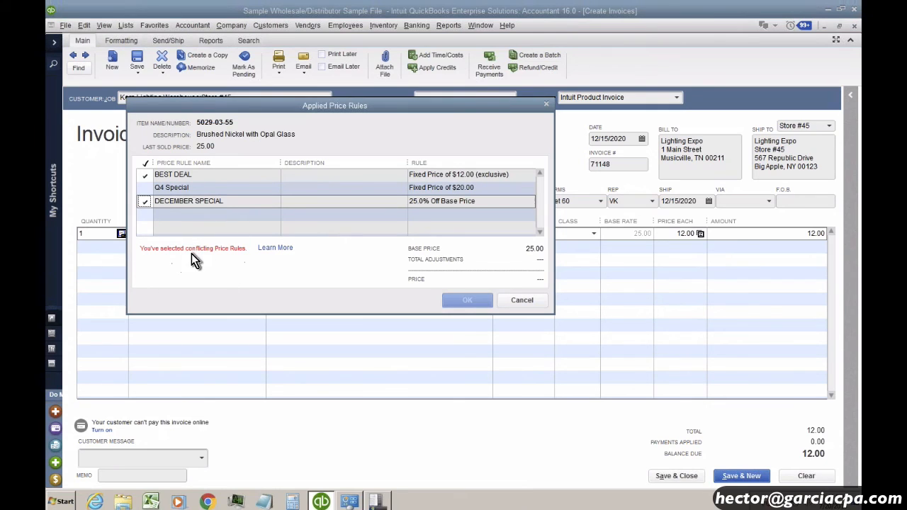
{"action": "left_click", "coordinate": [147, 203]}
{"action": "left_click", "coordinate": [146, 176]}
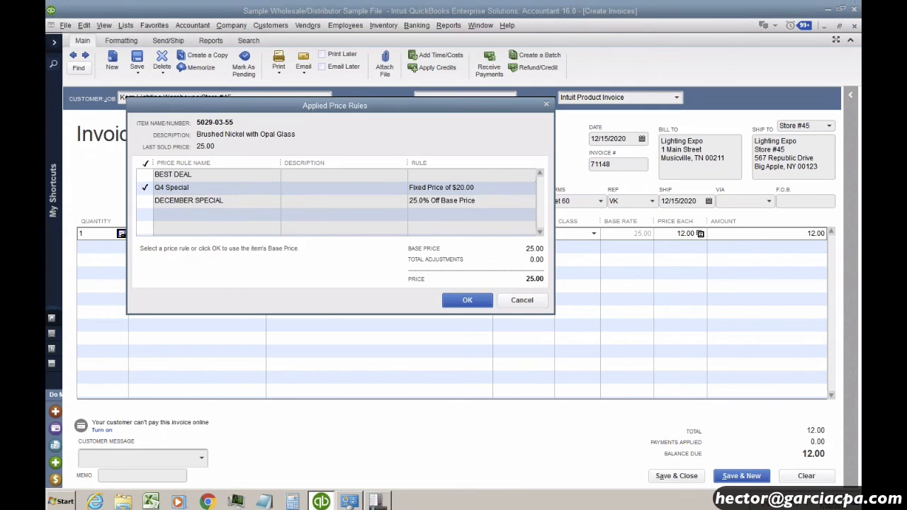
{"action": "left_click", "coordinate": [146, 188]}
{"action": "left_click", "coordinate": [146, 200]}
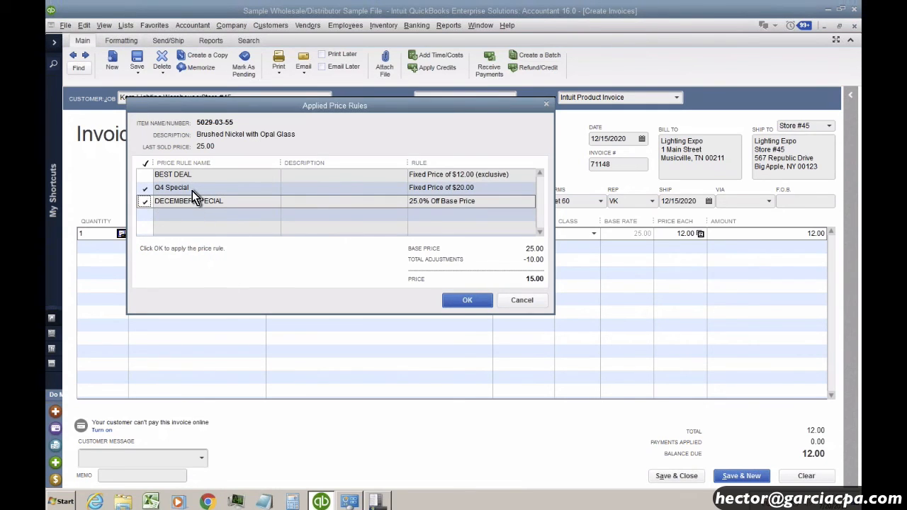
{"action": "left_click", "coordinate": [145, 202]}
{"action": "left_click", "coordinate": [145, 175]}
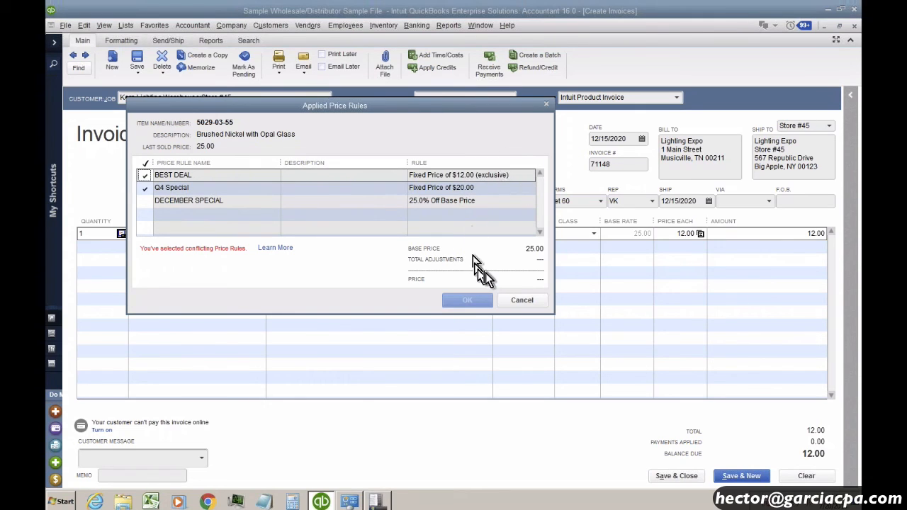
{"action": "left_click", "coordinate": [517, 300]}
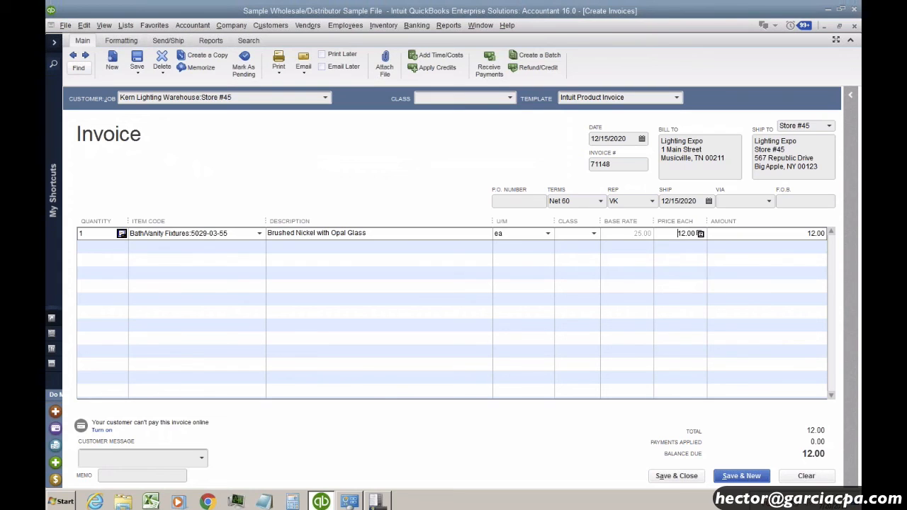
Override the price each of item 5029-03-55 on the invoice with 8.00
{"action": "left_click_drag", "start_coordinate": [670, 234], "coordinate": [720, 233]}
{"action": "type", "text": "8"}
{"action": "left_click", "coordinate": [682, 250]}
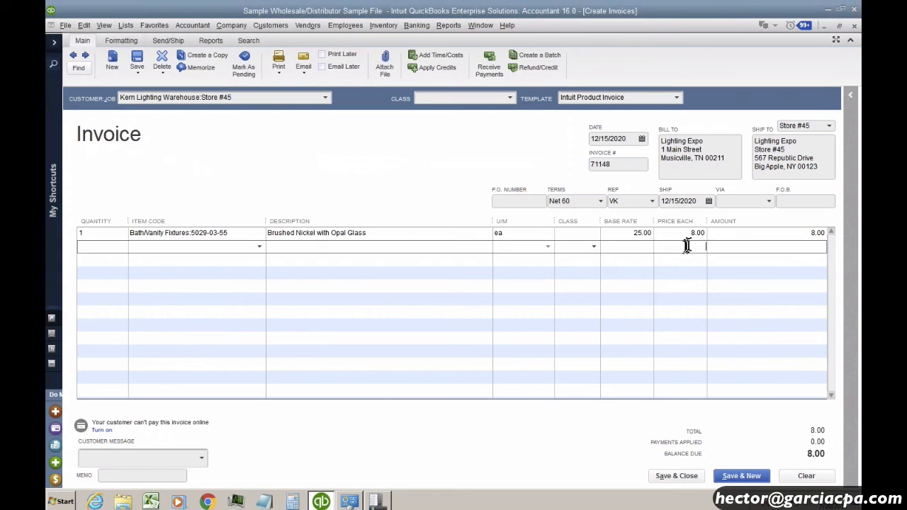
Reapply the BEST DEAL price rule to item 5029-03-55 in place of the manually entered price
{"action": "left_click", "coordinate": [674, 234]}
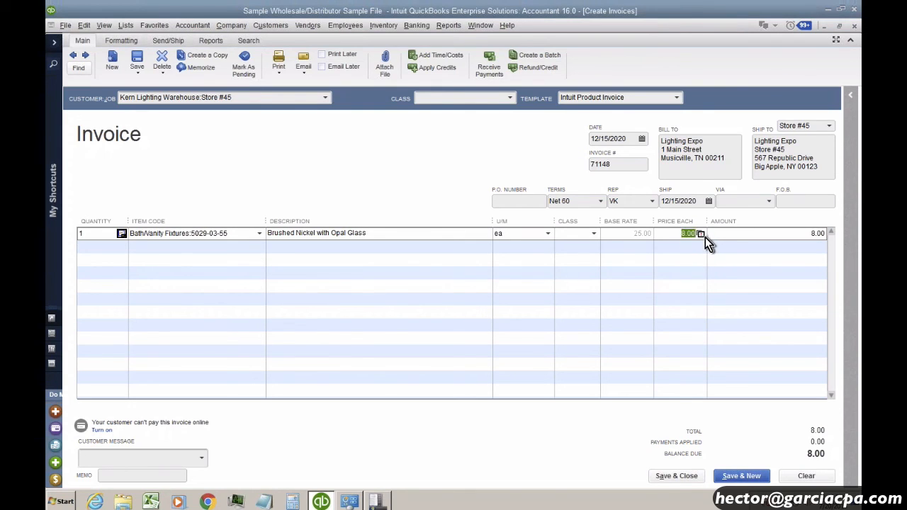
{"action": "left_click", "coordinate": [701, 234]}
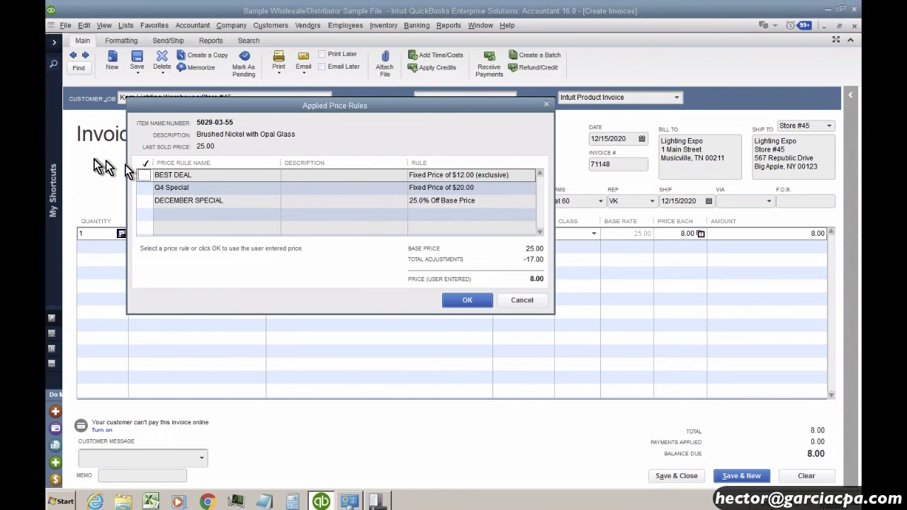
{"action": "left_click", "coordinate": [144, 175]}
{"action": "left_click", "coordinate": [454, 300]}
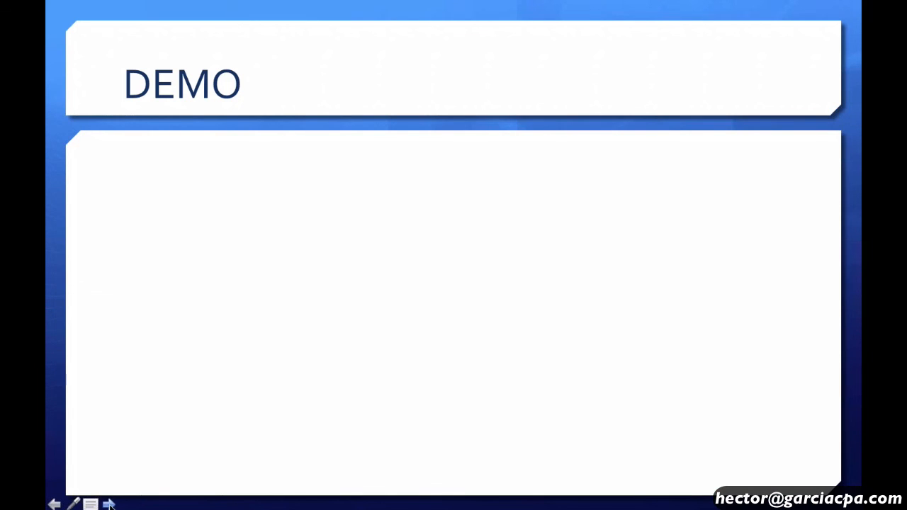
{"action": "left_click", "coordinate": [110, 504]}
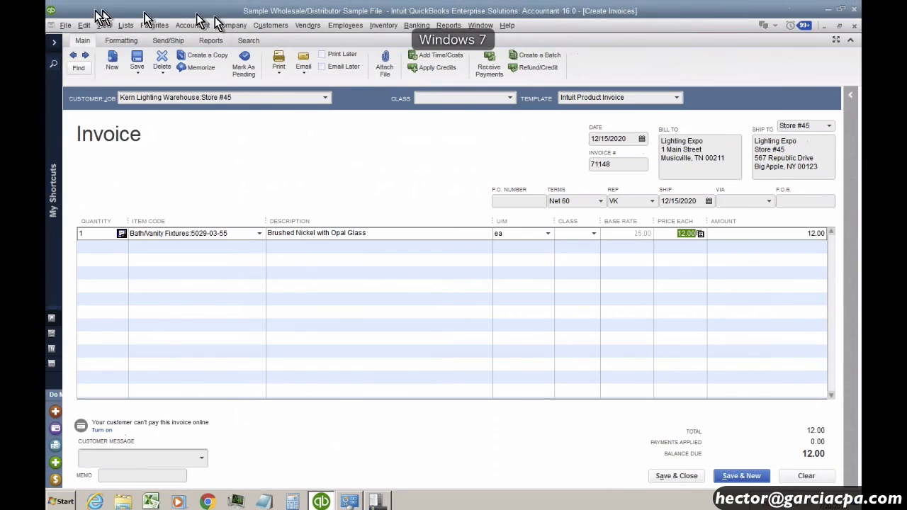
Open the price rule list
{"action": "left_click", "coordinate": [125, 25]}
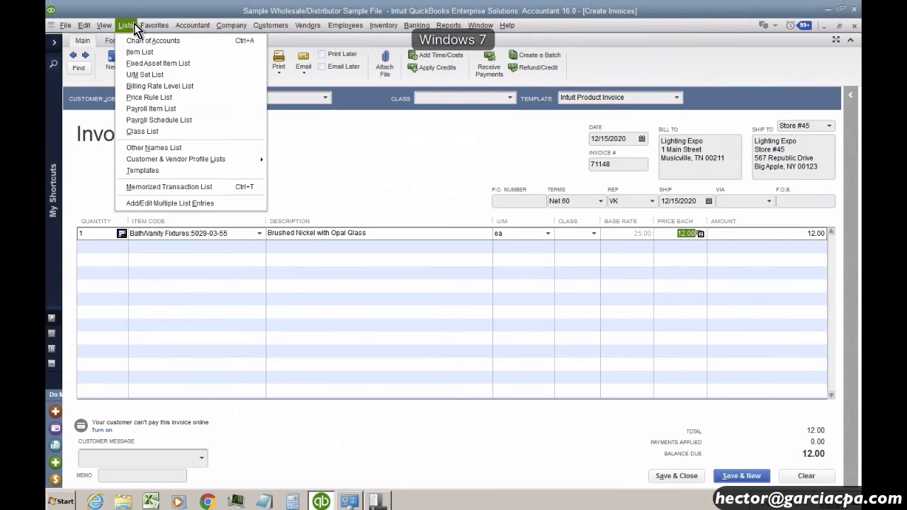
{"action": "left_click", "coordinate": [143, 97]}
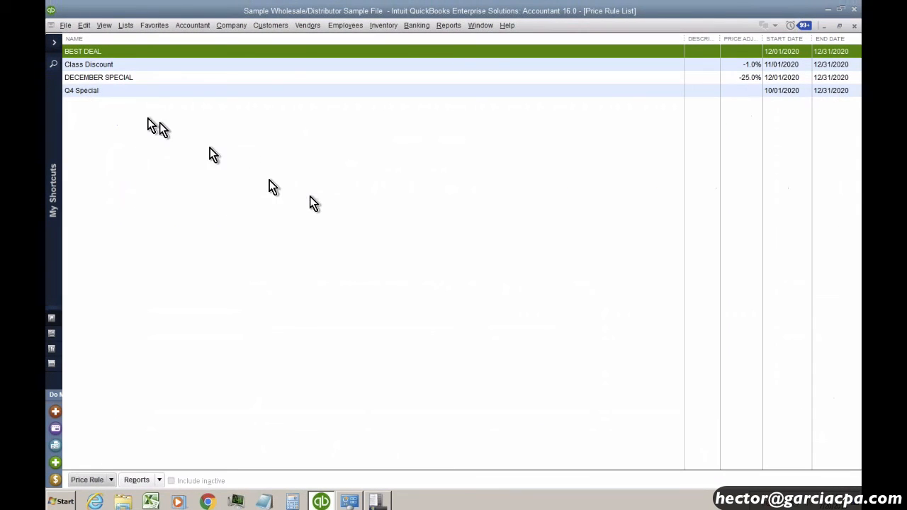
Examine the condition categories and the item criteria offered for a new price rule, and cancel the rule without saving
{"action": "left_click", "coordinate": [88, 479]}
{"action": "left_click", "coordinate": [88, 360]}
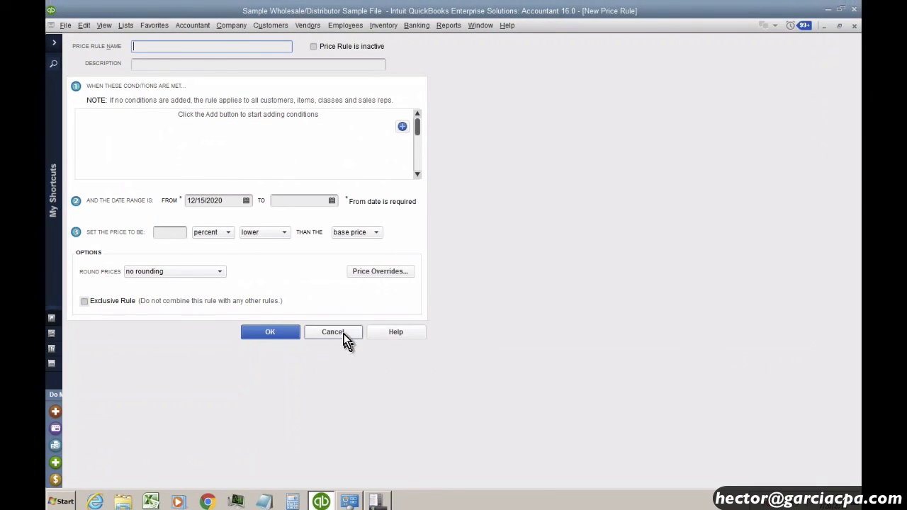
{"action": "left_click", "coordinate": [403, 126]}
{"action": "left_click", "coordinate": [129, 131]}
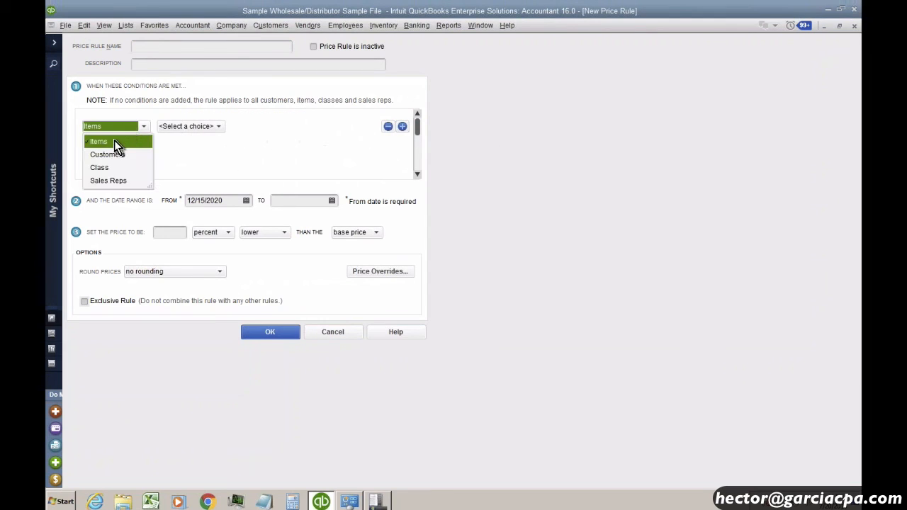
{"action": "left_click", "coordinate": [114, 140]}
{"action": "left_click", "coordinate": [189, 128]}
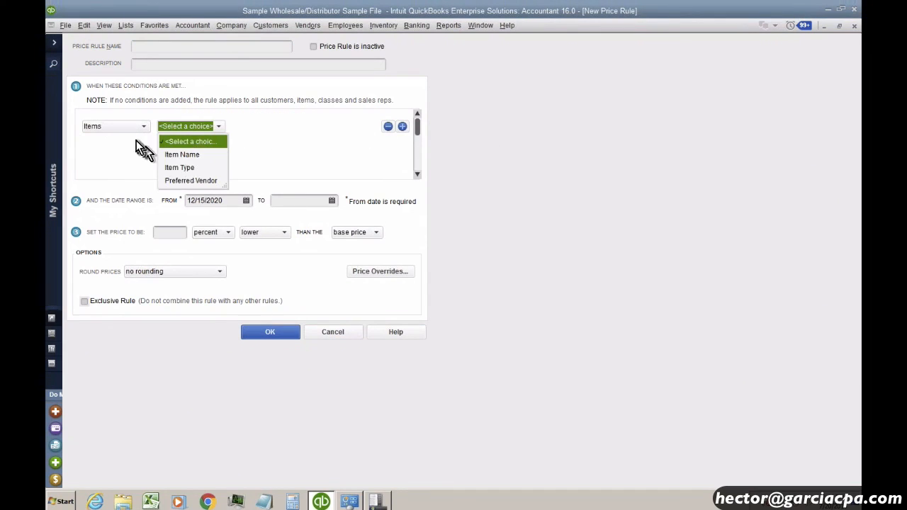
{"action": "left_click", "coordinate": [123, 127]}
{"action": "left_click", "coordinate": [279, 163]}
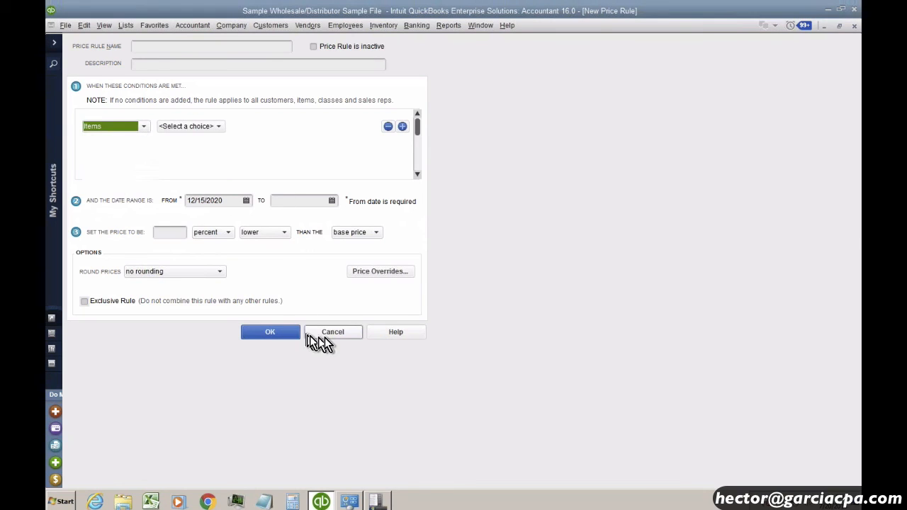
{"action": "left_click", "coordinate": [341, 334]}
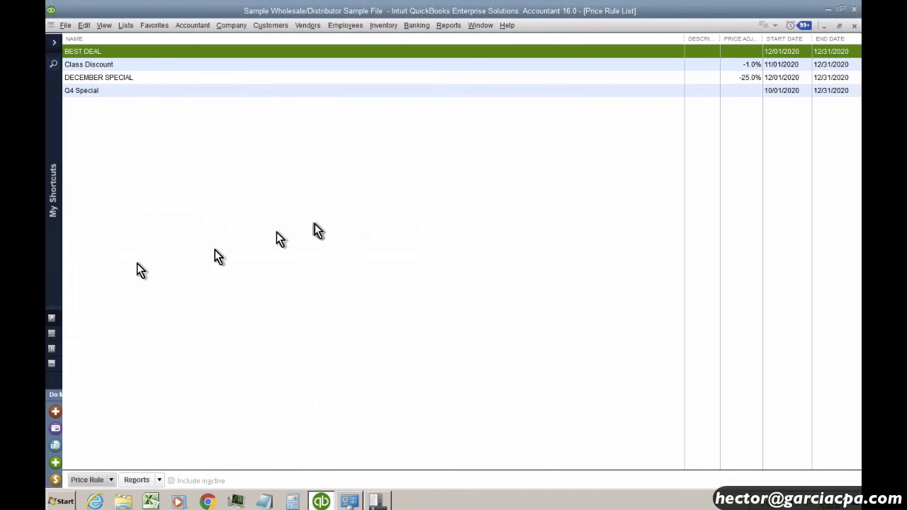